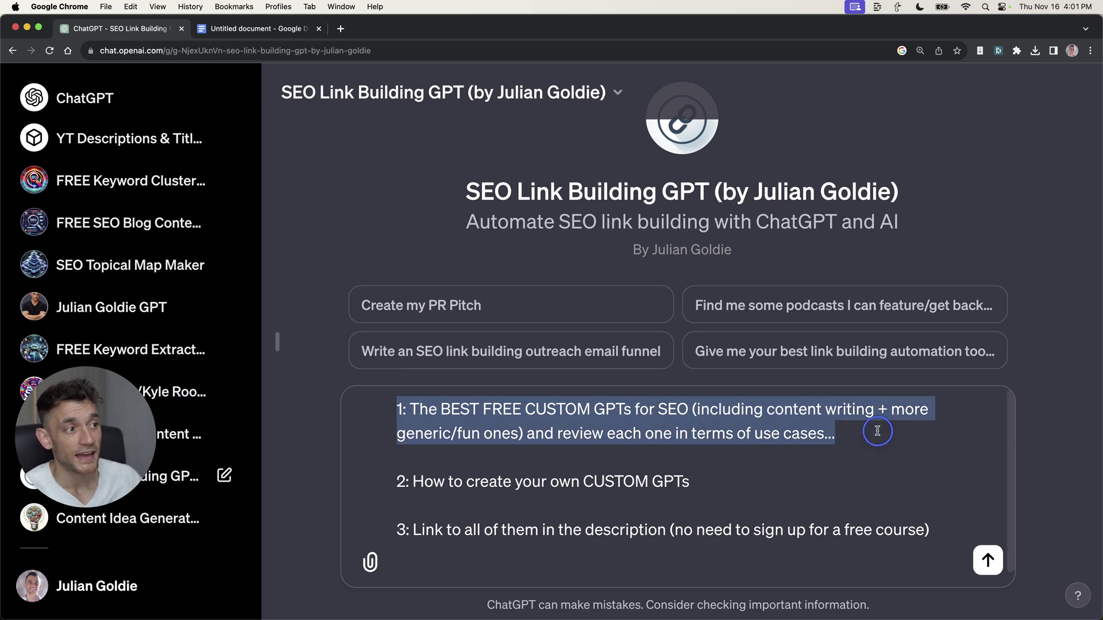
- Replace point 2 with the longer note on searching almost all custom GPTs before the GPT store launch
{"action": "left_click", "coordinate": [637, 421]}
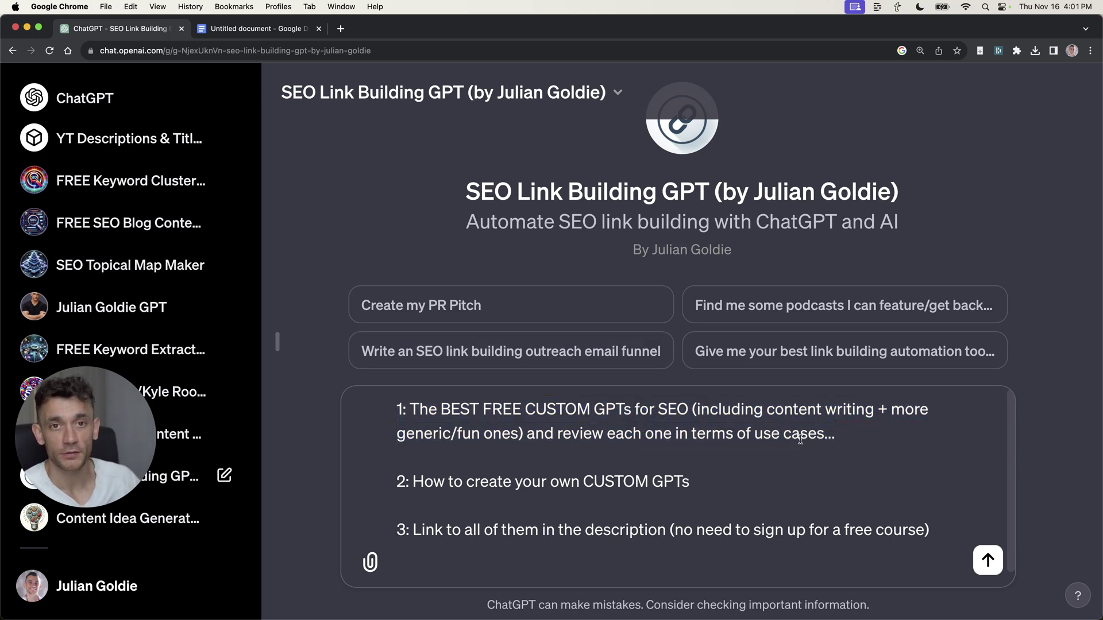
{"action": "left_click", "coordinate": [710, 470]}
{"action": "left_click_drag", "start_coordinate": [399, 480], "coordinate": [700, 480]}
{"action": "key", "text": "super+z"}
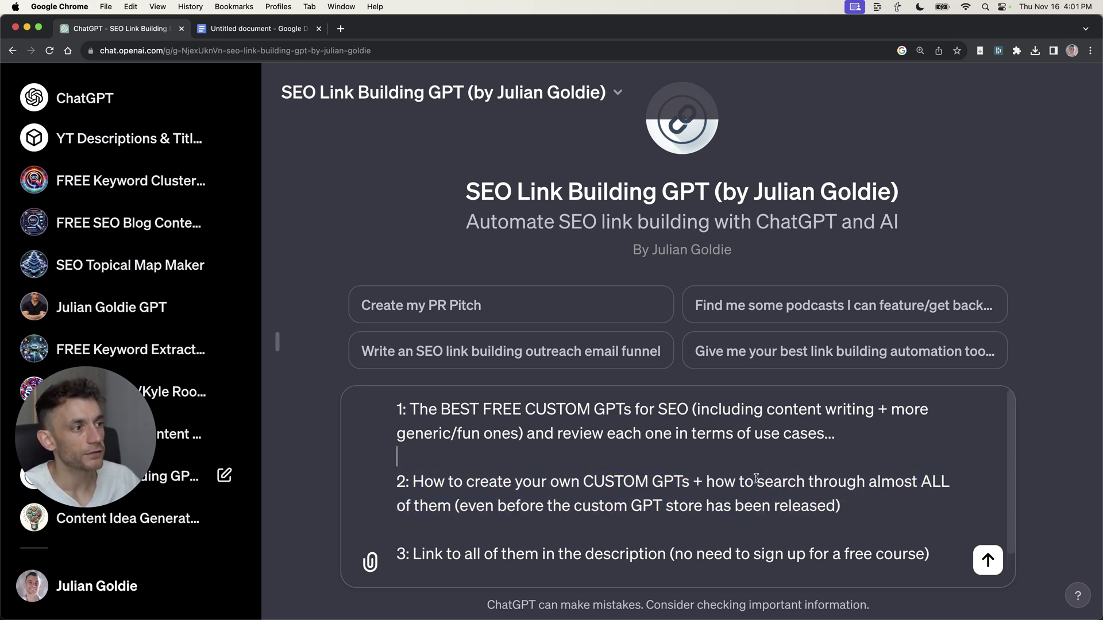
{"action": "left_click", "coordinate": [816, 500]}
{"action": "left_click", "coordinate": [831, 510]}
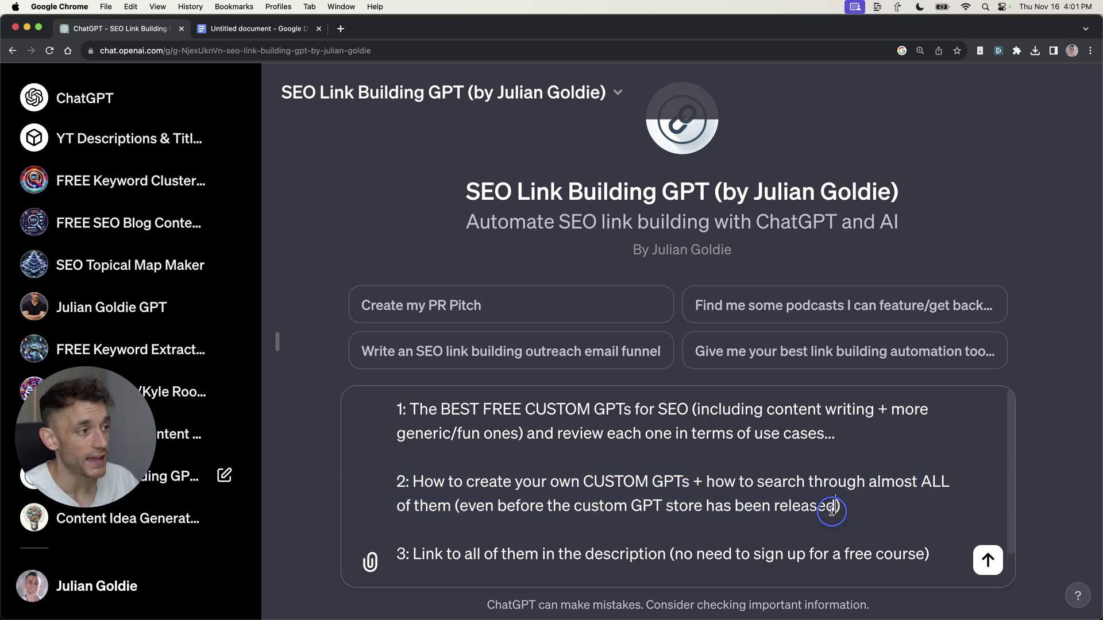
{"action": "left_click", "coordinate": [608, 518]}
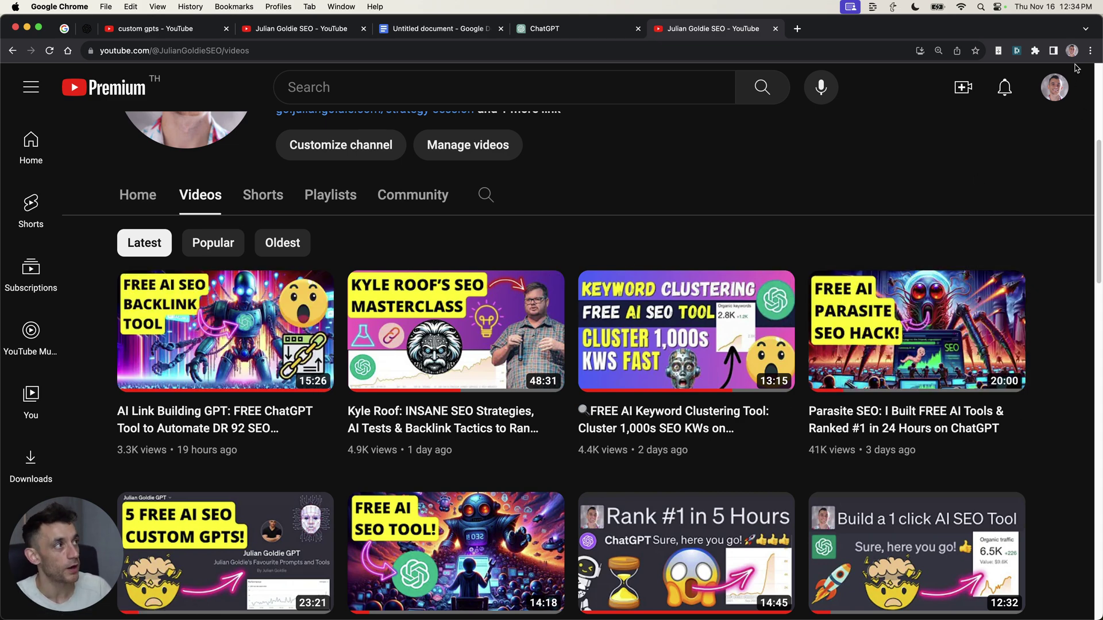
{"action": "left_click", "coordinate": [1090, 51]}
{"action": "left_click", "coordinate": [1025, 104]}
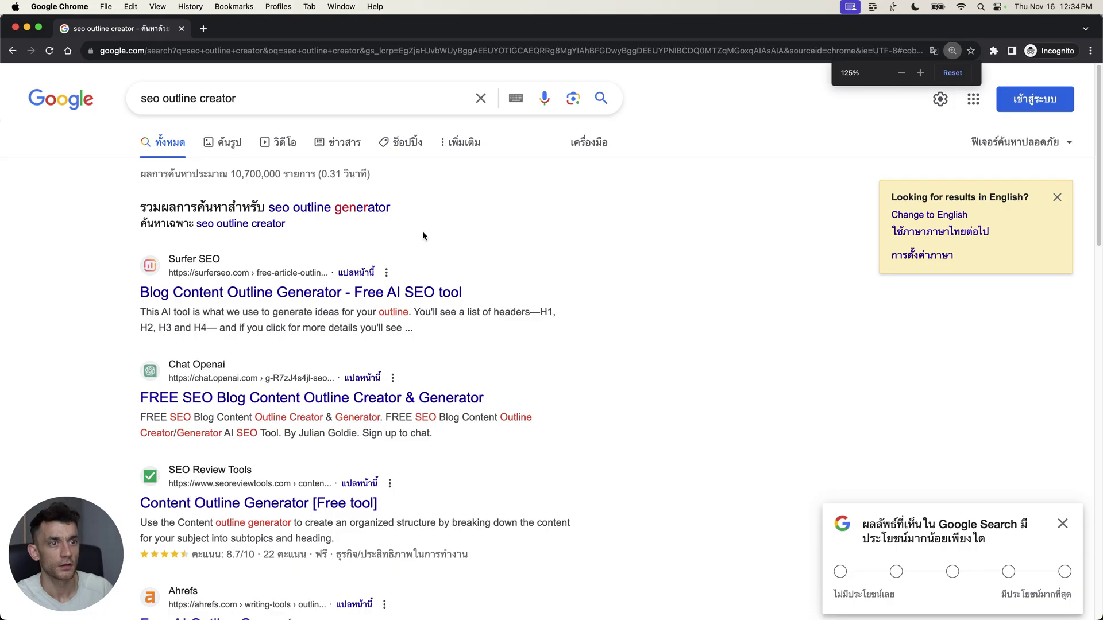
{"action": "left_click", "coordinate": [264, 103]}
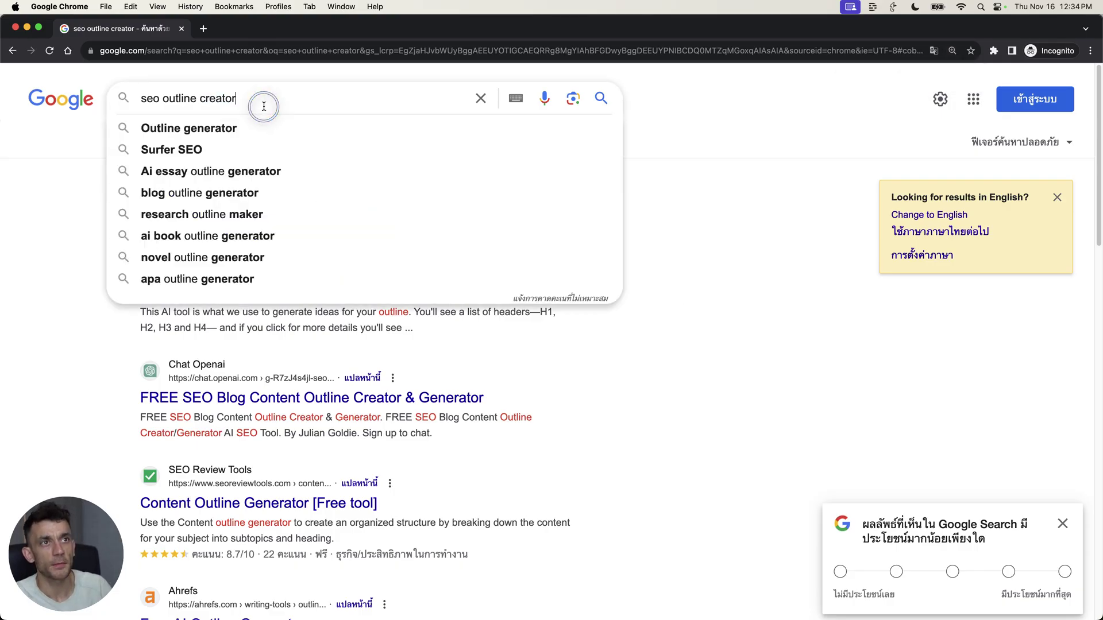
{"action": "left_click", "coordinate": [638, 182]}
{"action": "left_click", "coordinate": [232, 96]}
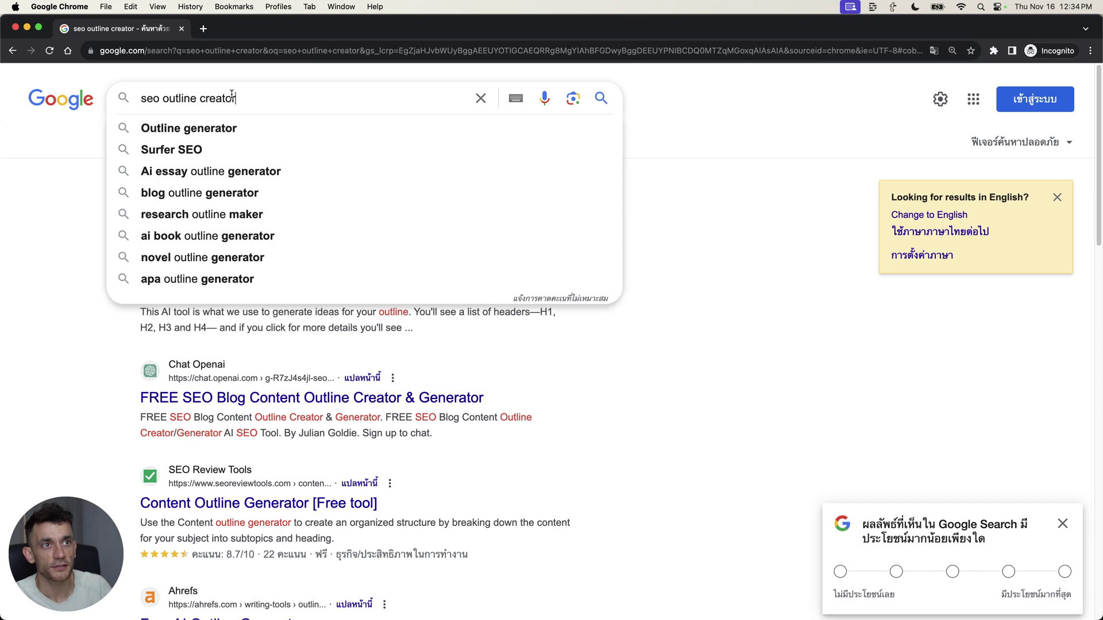
{"action": "left_click", "coordinate": [25, 242]}
{"action": "left_click_drag", "start_coordinate": [124, 348], "coordinate": [524, 447]}
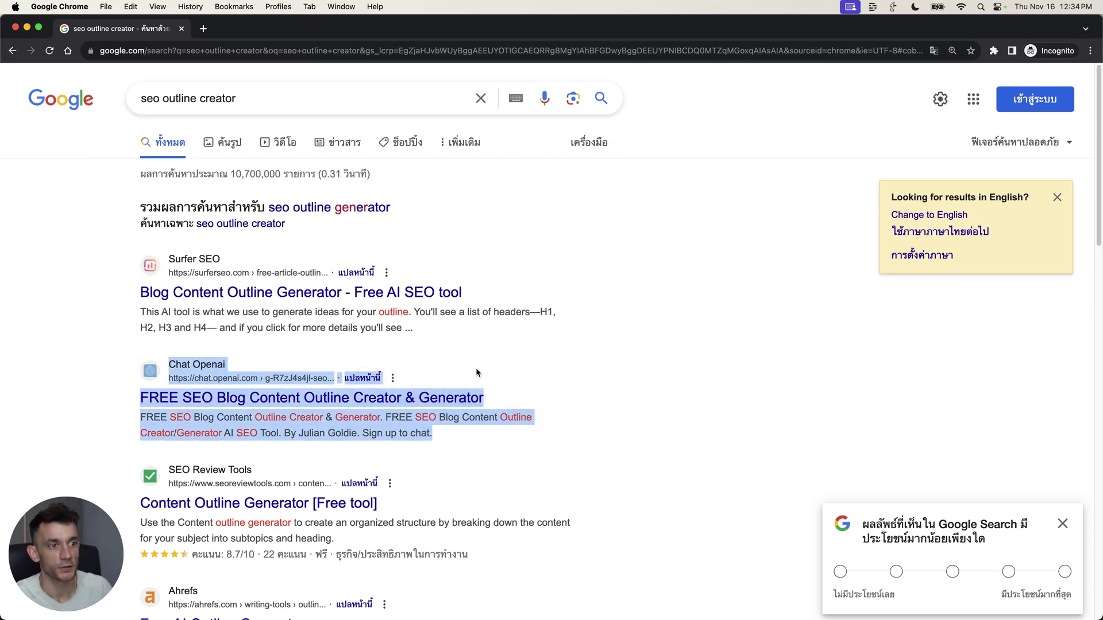
{"action": "left_click", "coordinate": [719, 281]}
{"action": "key", "text": "super+w"}
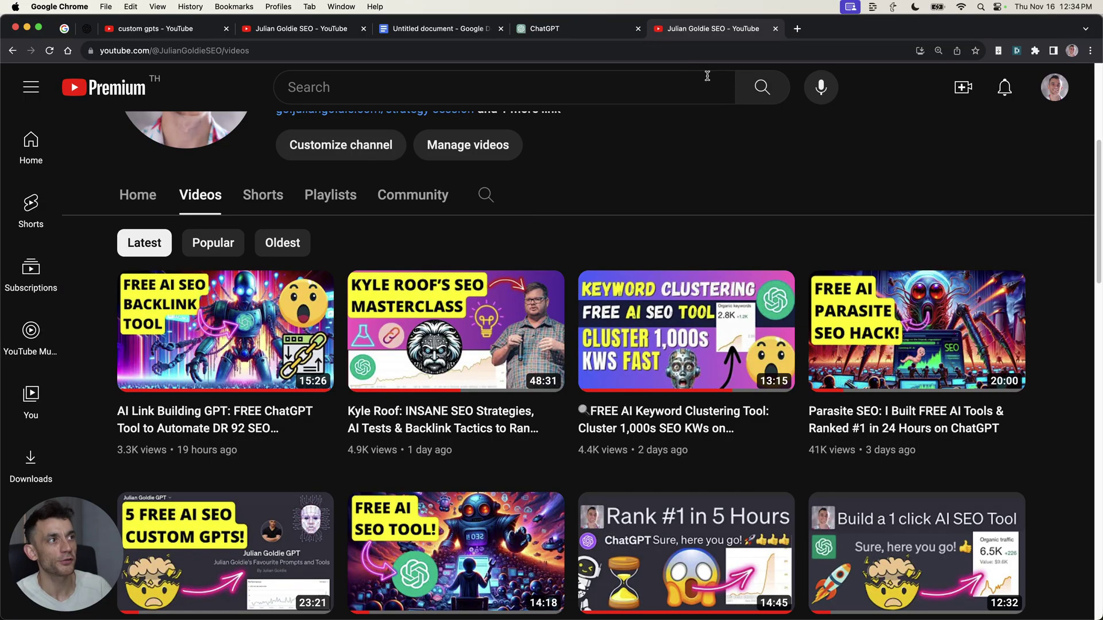
{"action": "left_click", "coordinate": [565, 30]}
{"action": "scroll", "coordinate": [789, 258], "scroll_direction": "up", "scroll_amount": 10}
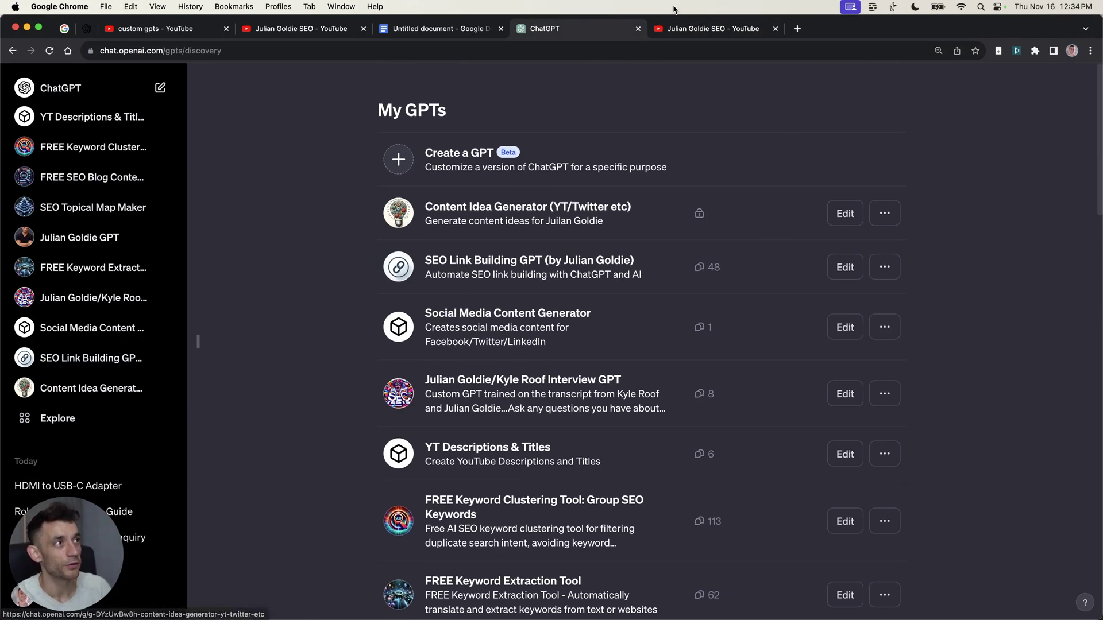
{"action": "left_click", "coordinate": [705, 29]}
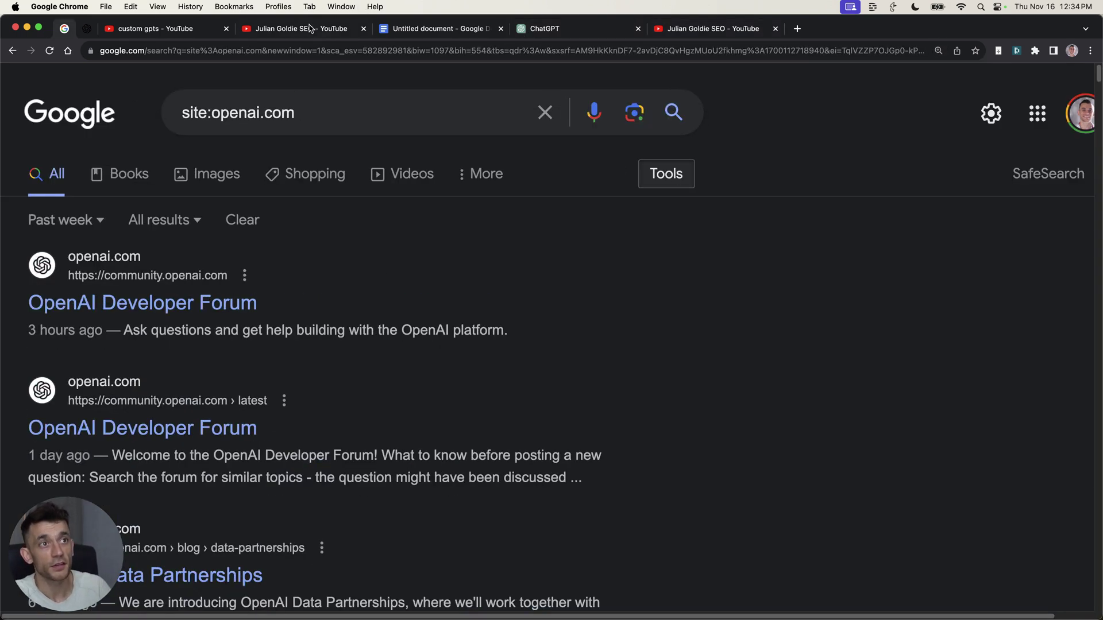
{"action": "scroll", "coordinate": [586, 259], "scroll_direction": "down", "scroll_amount": 15}
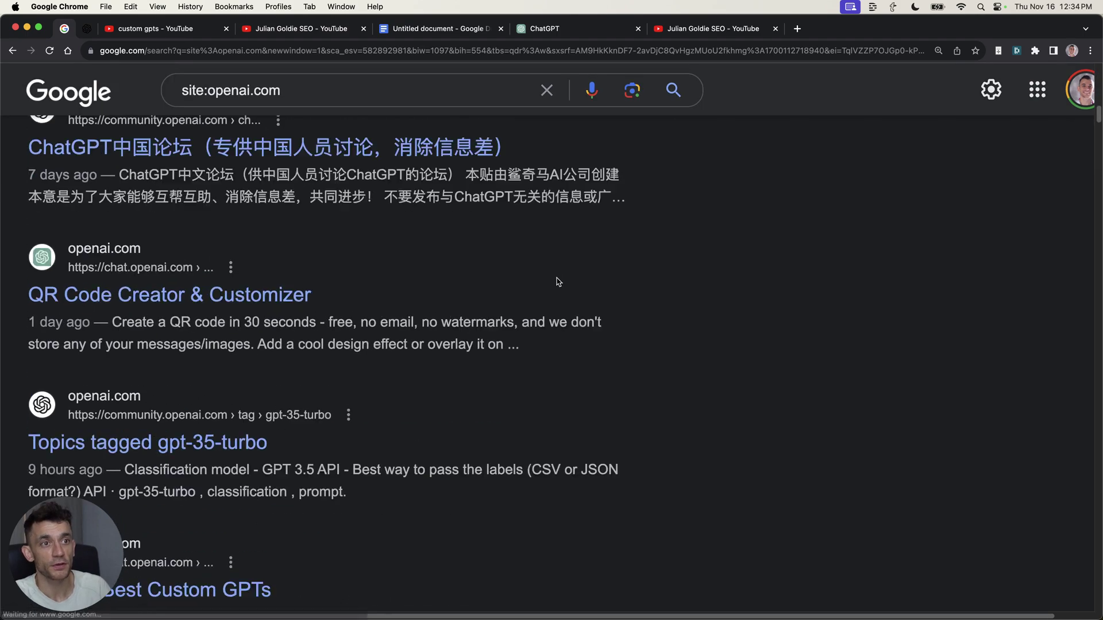
{"action": "scroll", "coordinate": [692, 402], "scroll_direction": "up", "scroll_amount": 15}
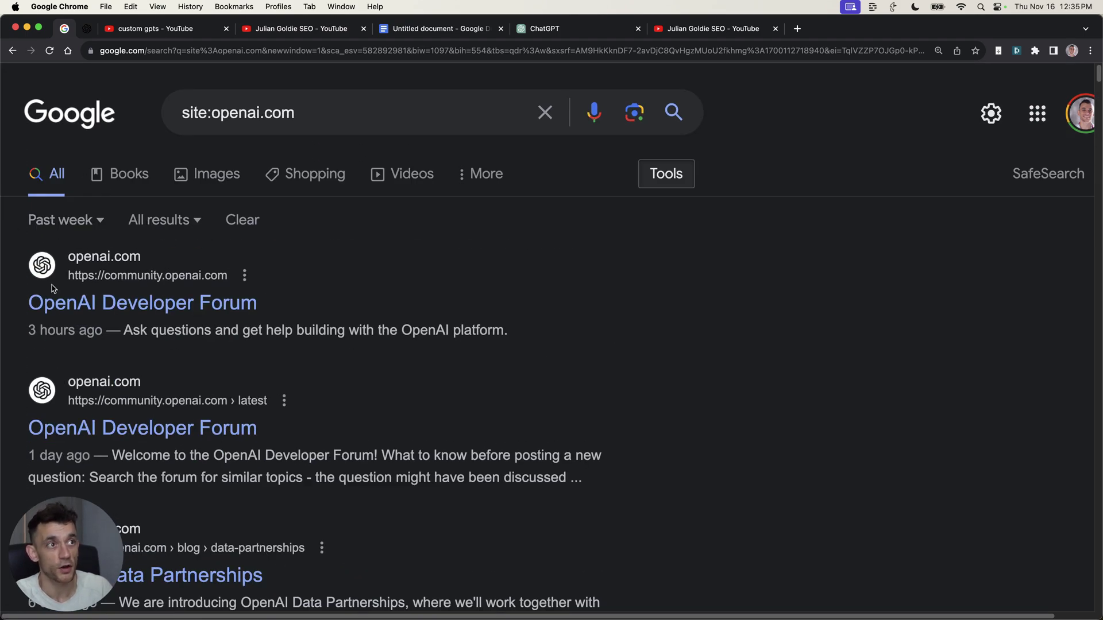
{"action": "scroll", "coordinate": [574, 344], "scroll_direction": "down", "scroll_amount": 10}
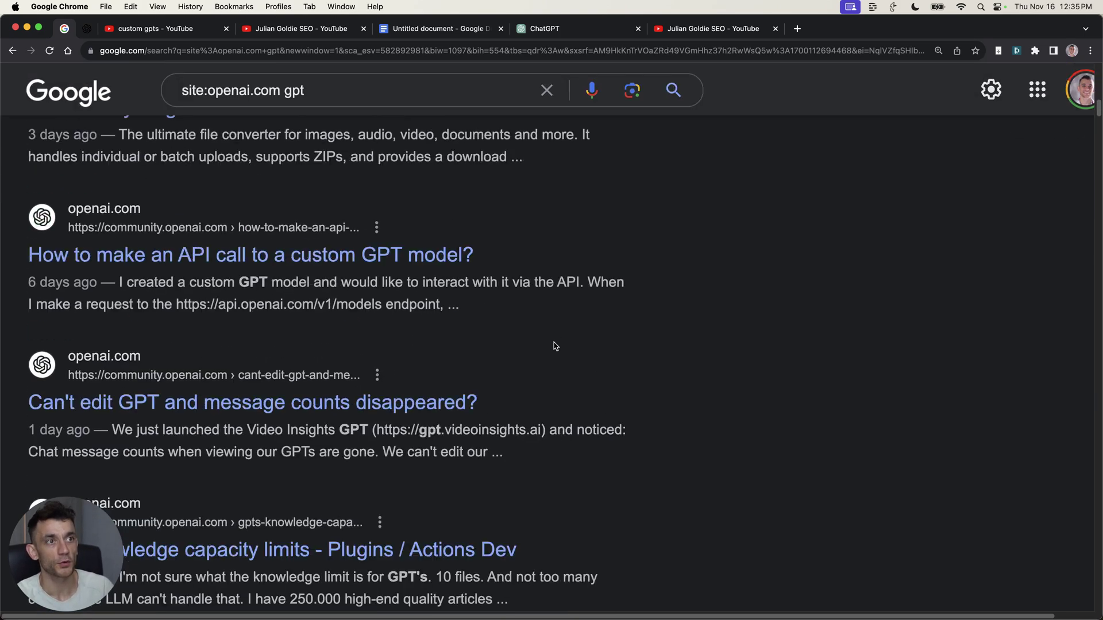
{"action": "scroll", "coordinate": [554, 345], "scroll_direction": "down", "scroll_amount": 10}
{"action": "scroll", "coordinate": [566, 381], "scroll_direction": "down", "scroll_amount": 15}
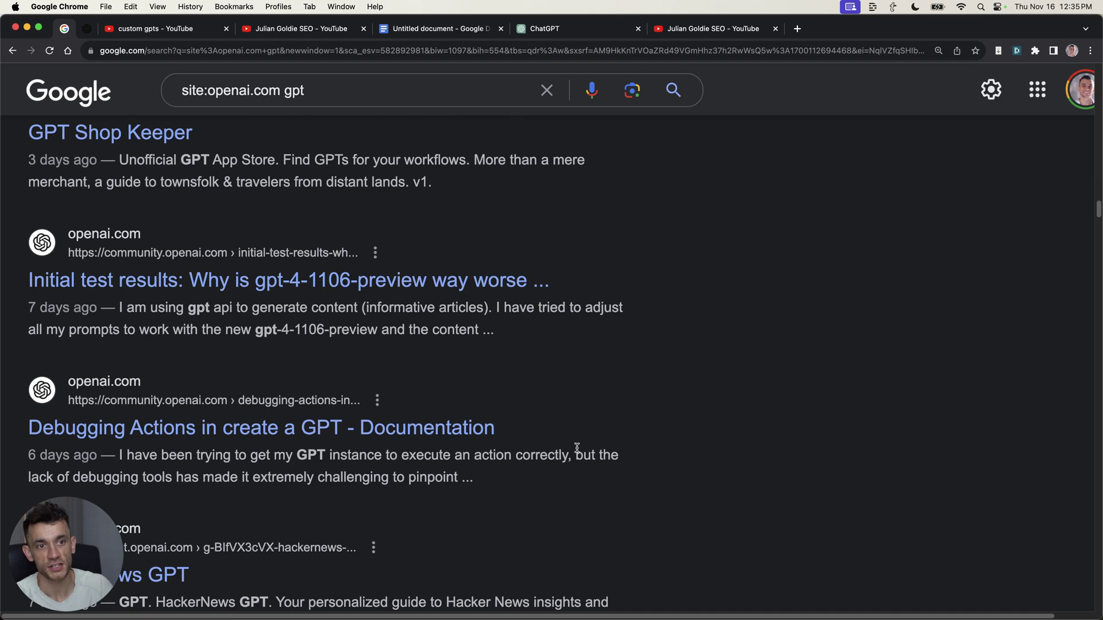
{"action": "scroll", "coordinate": [638, 345], "scroll_direction": "up", "scroll_amount": 12}
{"action": "scroll", "coordinate": [556, 192], "scroll_direction": "up", "scroll_amount": 12}
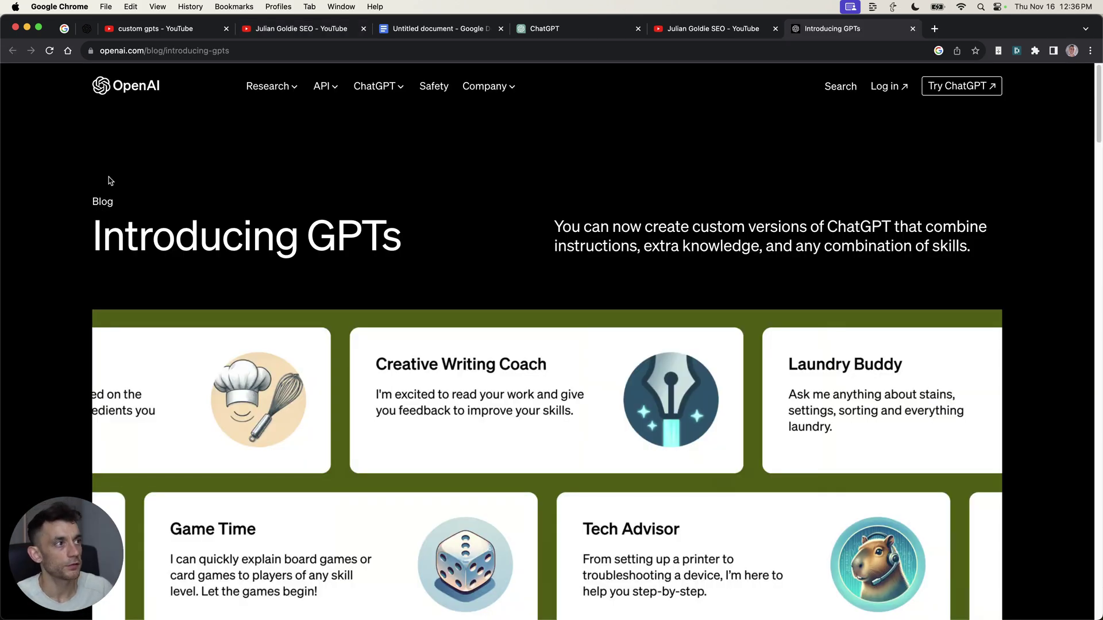
- Highlight the Introducing GPTs heading and the intro paragraph about custom ChatGPT versions
{"action": "left_click_drag", "start_coordinate": [94, 227], "coordinate": [394, 249]}
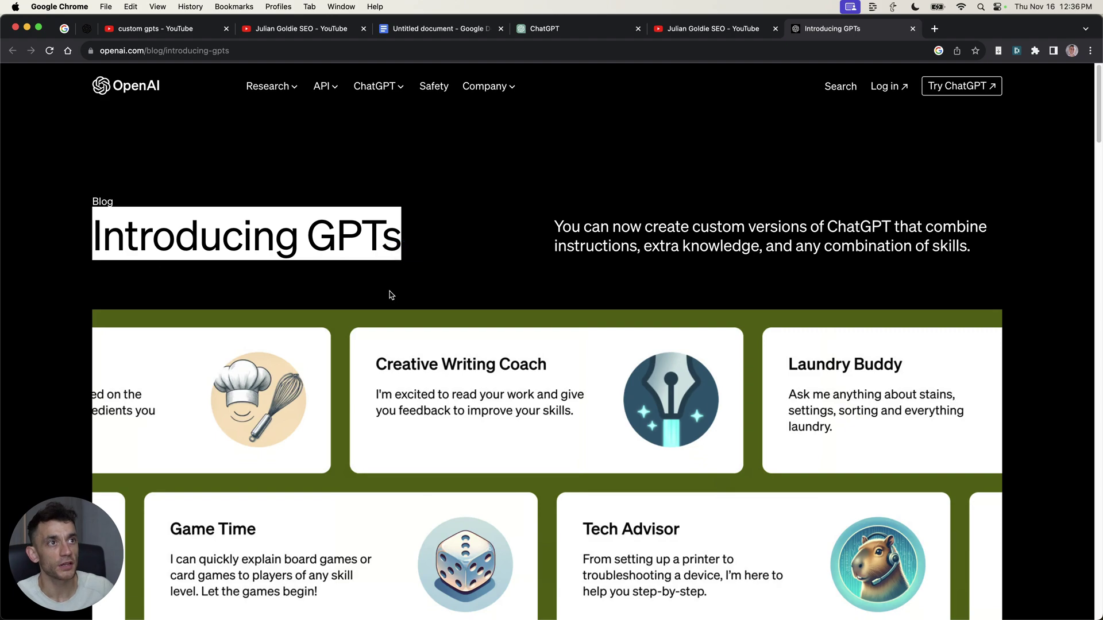
{"action": "scroll", "coordinate": [570, 262], "scroll_direction": "down", "scroll_amount": 10}
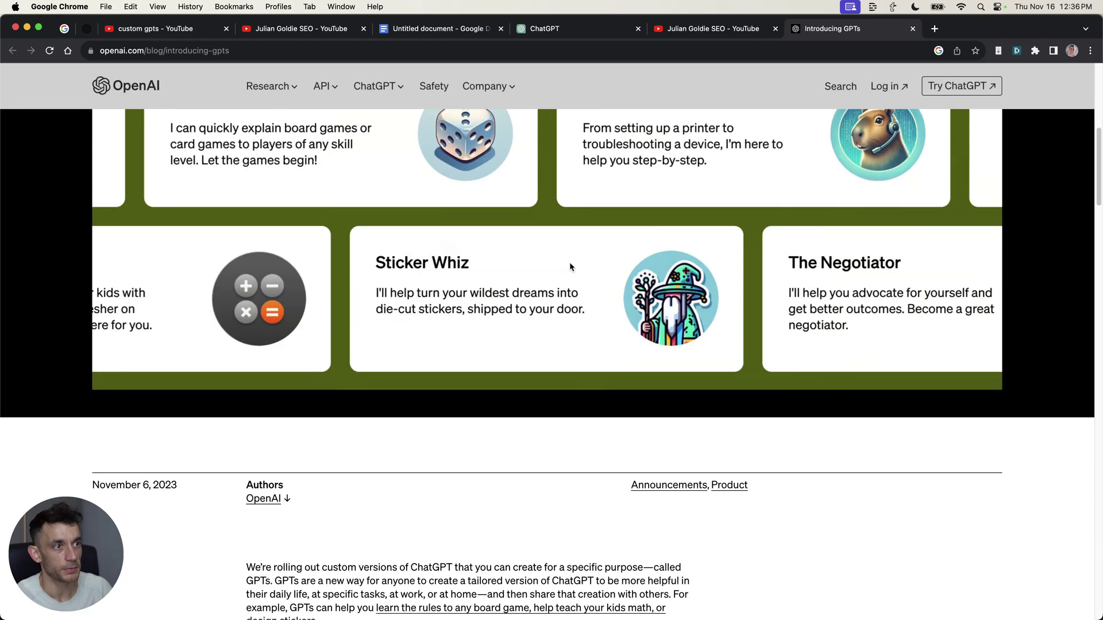
{"action": "scroll", "coordinate": [570, 262], "scroll_direction": "up", "scroll_amount": 10}
{"action": "scroll", "coordinate": [552, 242], "scroll_direction": "down", "scroll_amount": 4}
{"action": "scroll", "coordinate": [530, 207], "scroll_direction": "up", "scroll_amount": 4}
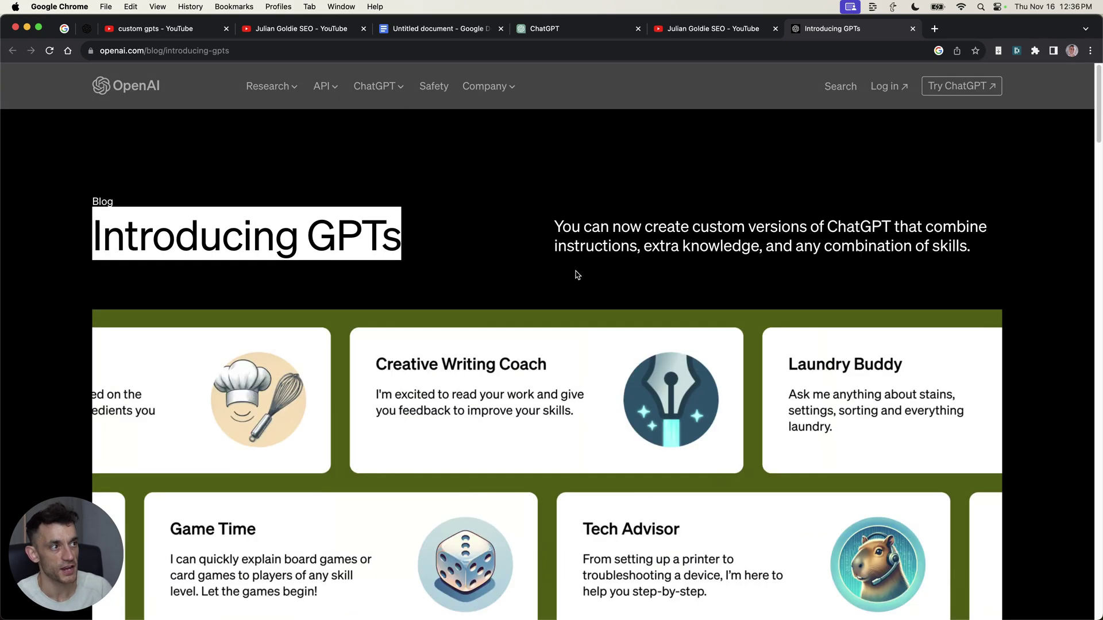
{"action": "left_click_drag", "start_coordinate": [555, 226], "coordinate": [1022, 255]}
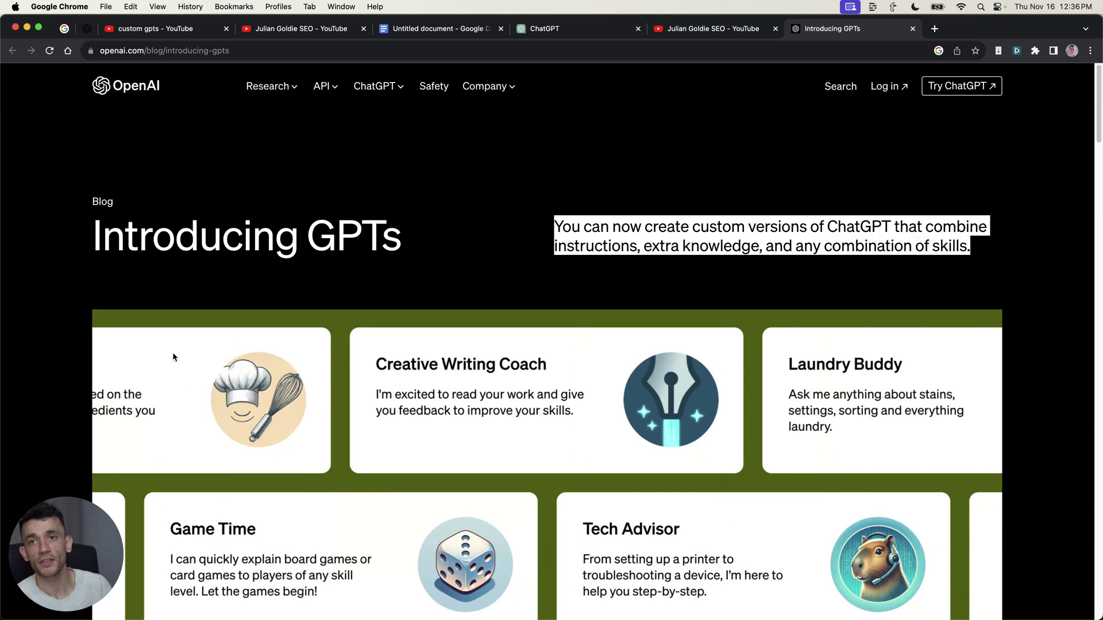
{"action": "left_click", "coordinate": [556, 268]}
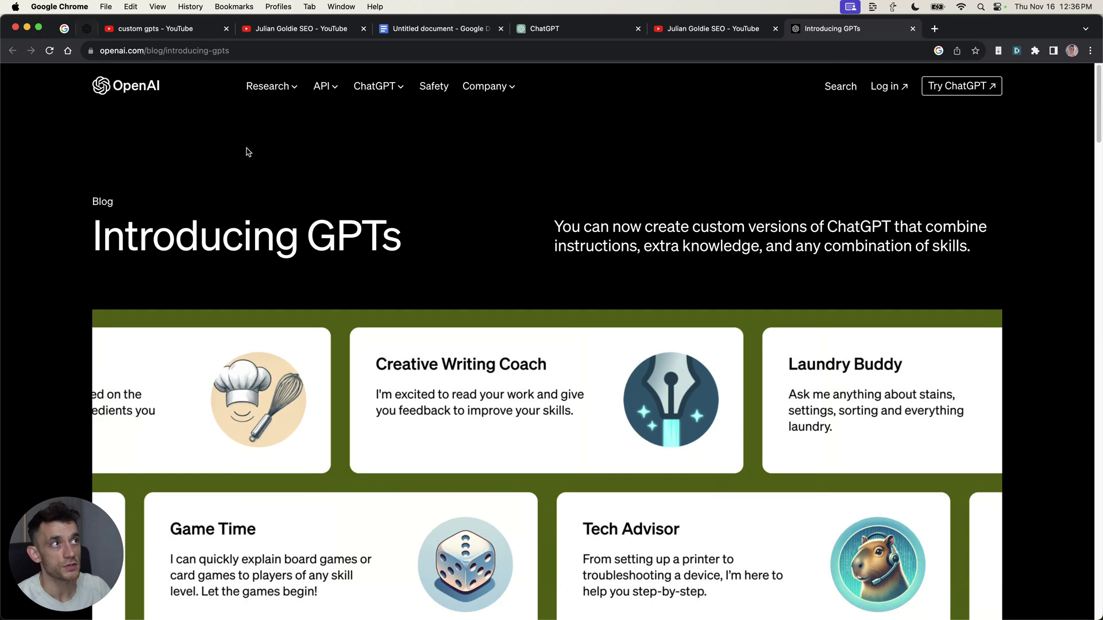
- Highlight the GPT Store rollout passages, enlarge the page text, then return to the My GPTs page
{"action": "left_click", "coordinate": [569, 25]}
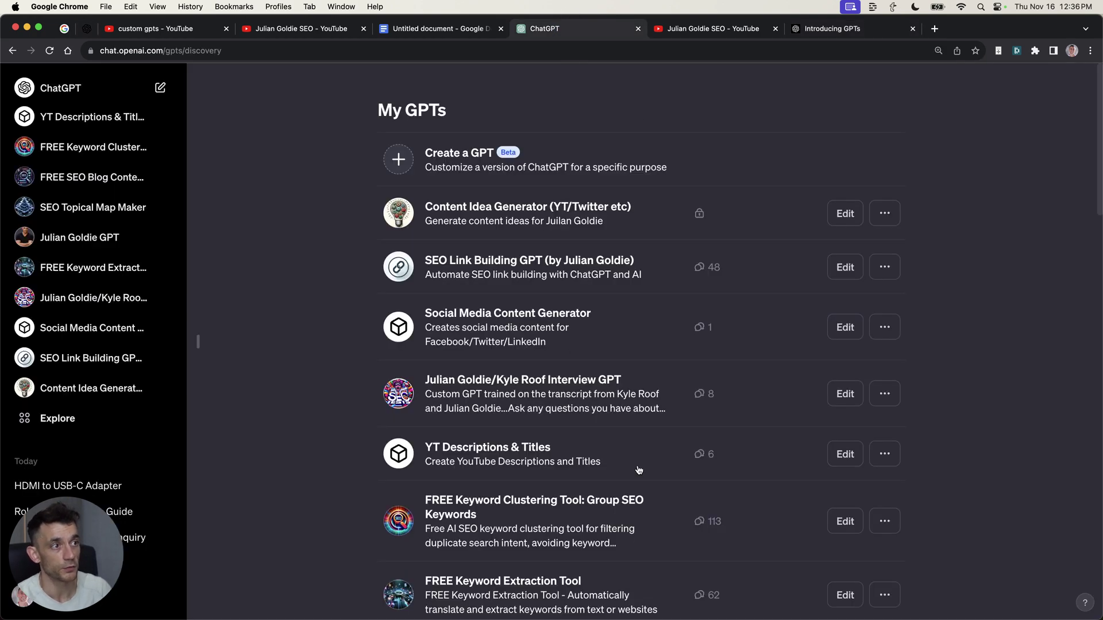
{"action": "key", "text": "super+9"}
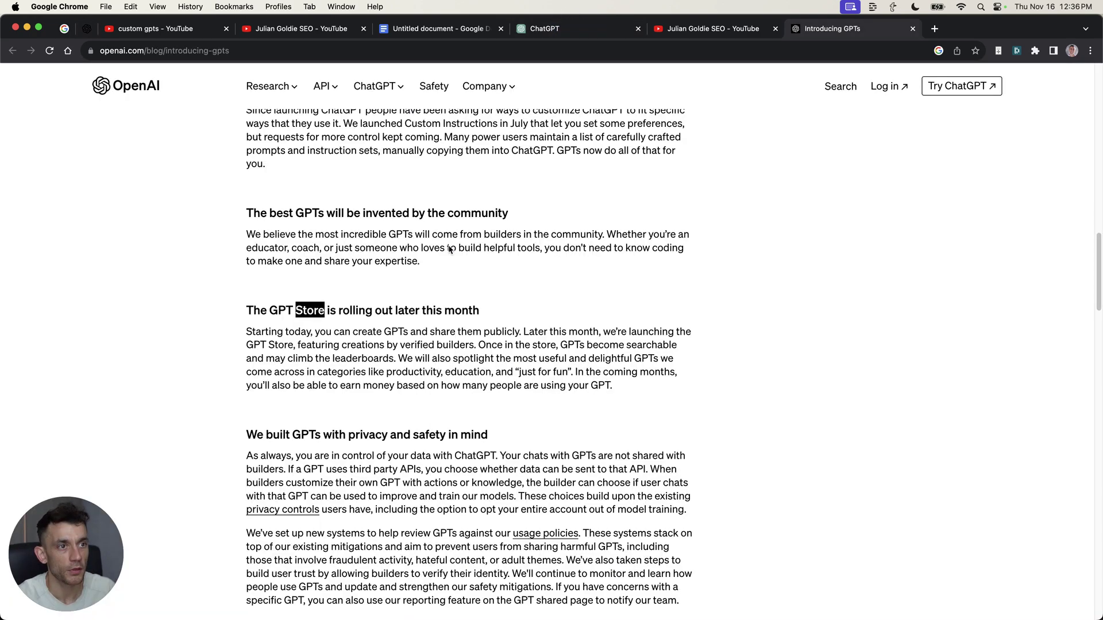
{"action": "left_click_drag", "start_coordinate": [229, 312], "coordinate": [483, 313]}
{"action": "scroll", "coordinate": [425, 287], "scroll_direction": "down", "scroll_amount": 3}
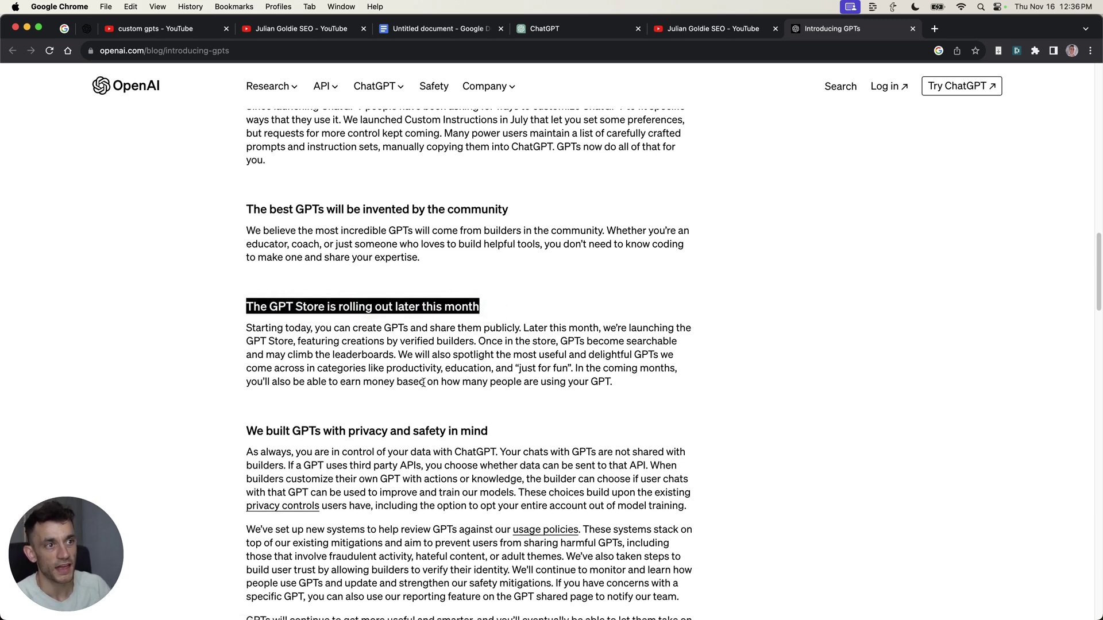
{"action": "left_click_drag", "start_coordinate": [520, 263], "coordinate": [241, 261]}
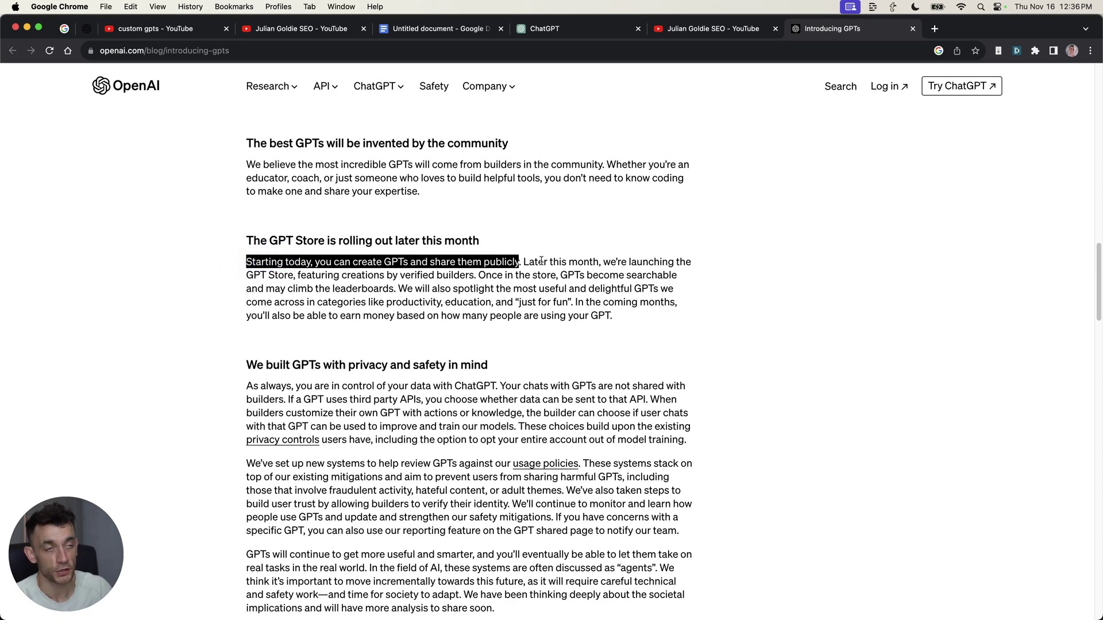
{"action": "key", "text": "super+equal"}
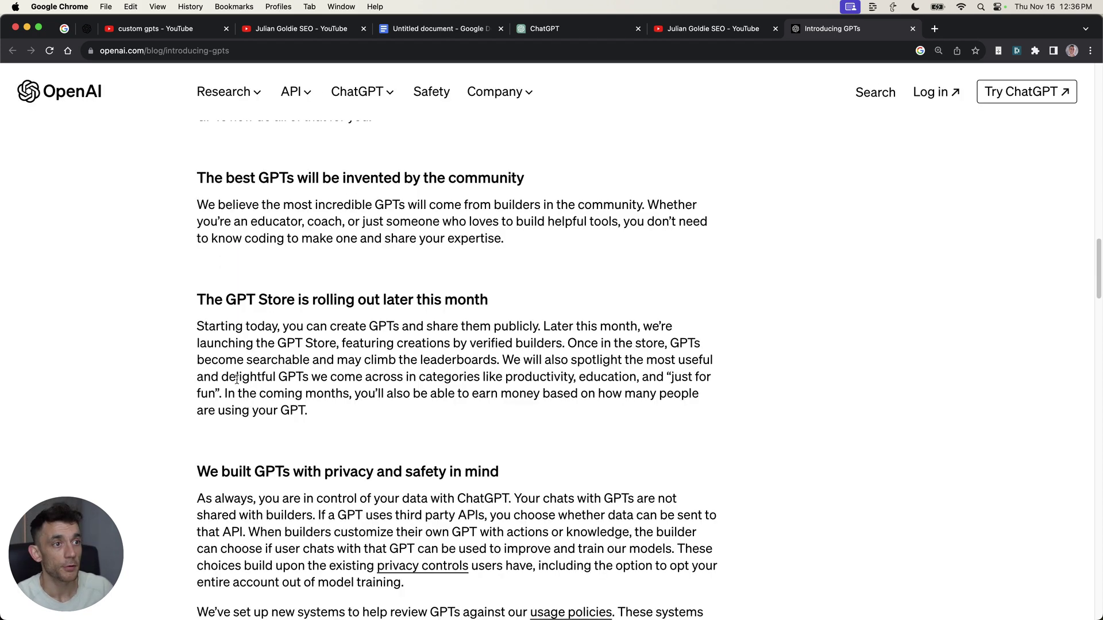
{"action": "left_click_drag", "start_coordinate": [197, 343], "coordinate": [348, 343]}
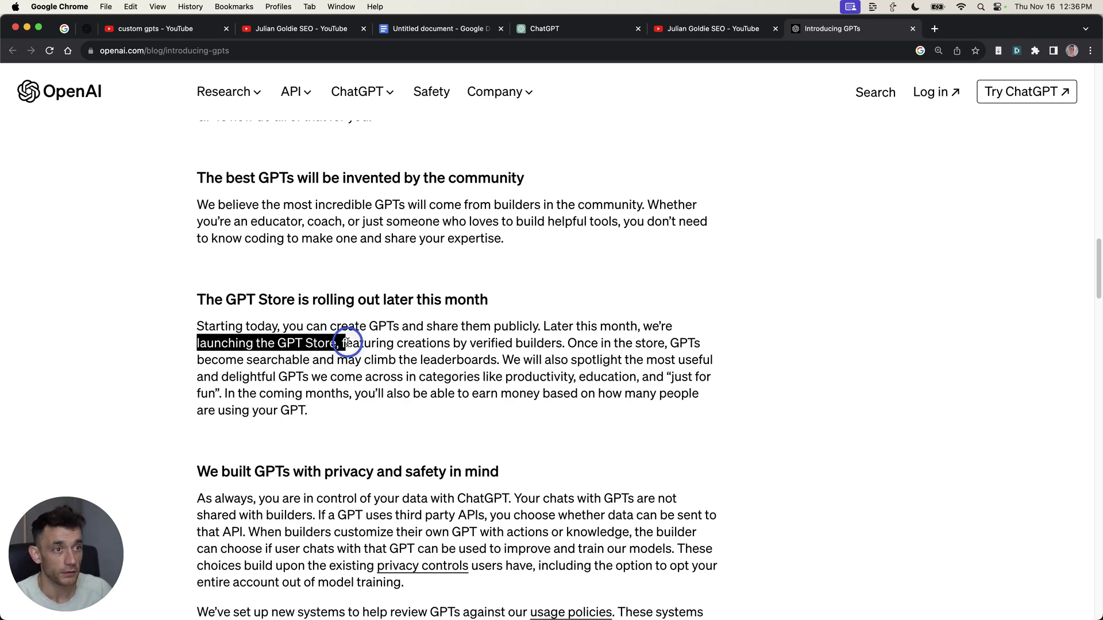
{"action": "left_click", "coordinate": [328, 360]}
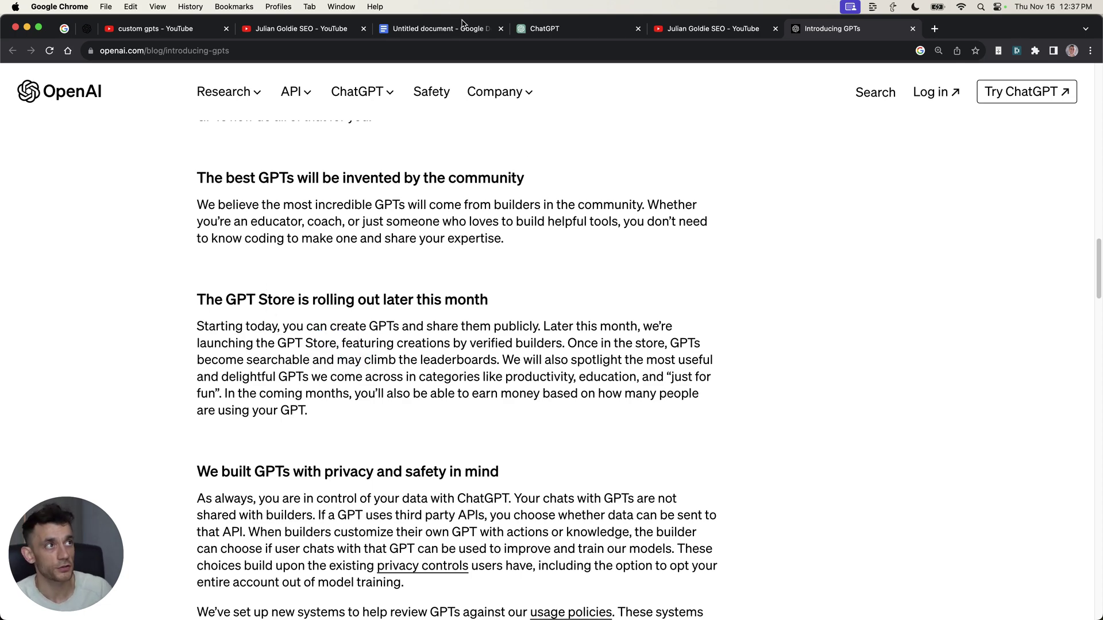
{"action": "left_click", "coordinate": [522, 33]}
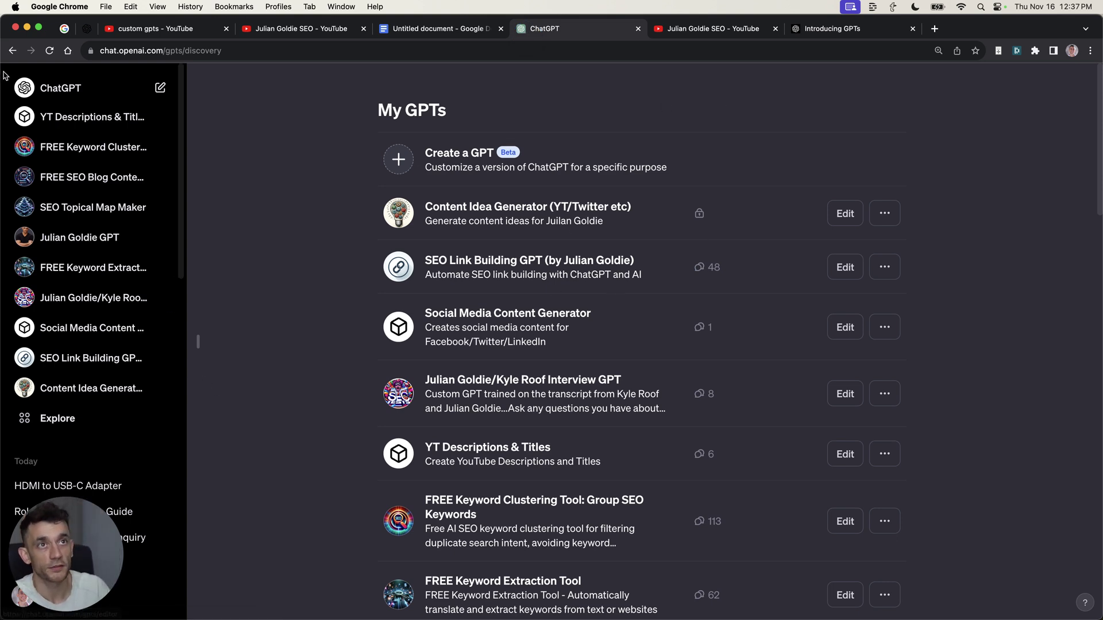
- Trim the Google query down to site:openai.com and rerun the search
{"action": "left_click", "coordinate": [67, 28]}
{"action": "scroll", "coordinate": [297, 106], "scroll_direction": "up", "scroll_amount": 5}
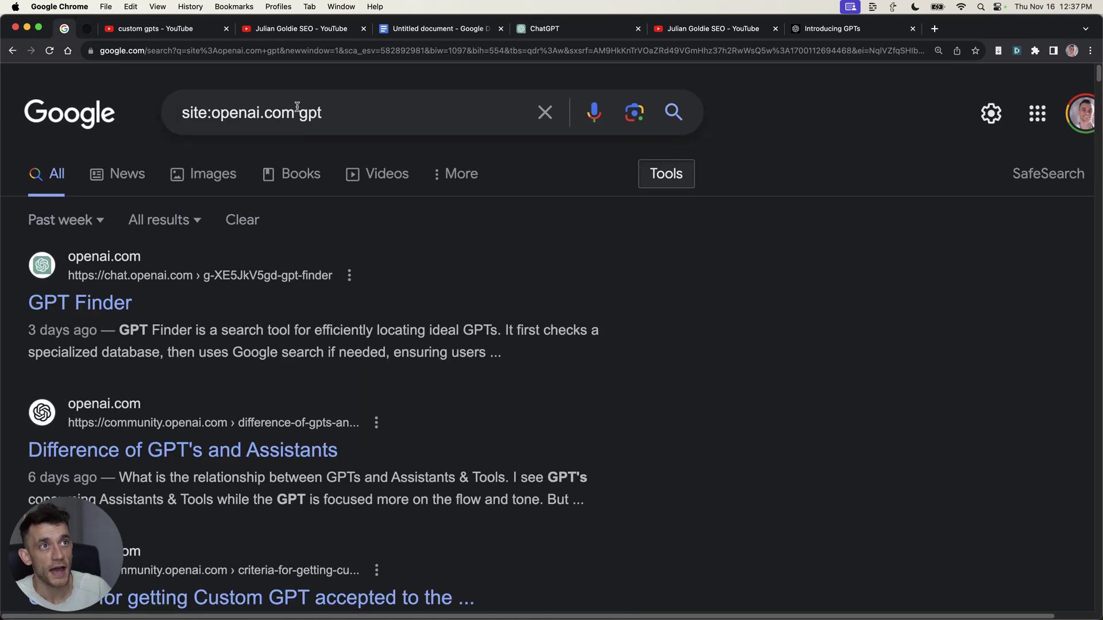
{"action": "left_click_drag", "start_coordinate": [297, 112], "coordinate": [179, 111]}
{"action": "left_click", "coordinate": [298, 112]}
{"action": "left_click_drag", "start_coordinate": [298, 112], "coordinate": [179, 109]}
{"action": "left_click", "coordinate": [245, 111]}
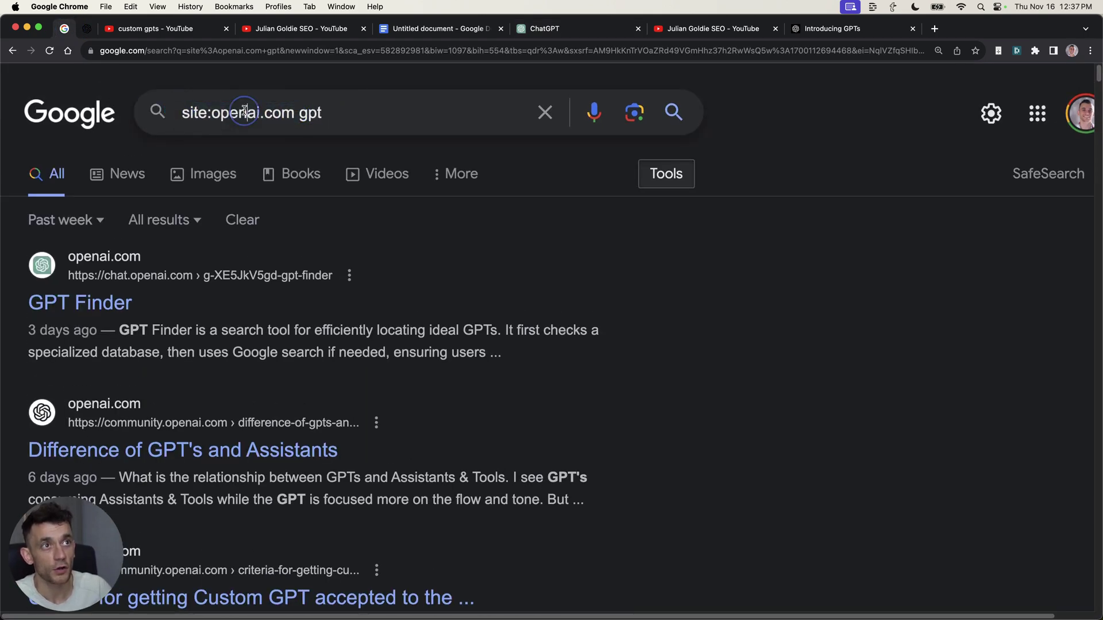
{"action": "left_click", "coordinate": [347, 113]}
{"action": "key", "text": "BackSpace"}
{"action": "key", "text": "BackSpace"}
{"action": "key", "text": "BackSpace"}
{"action": "key", "text": "BackSpace"}
{"action": "key", "text": "Return"}
- Search site:openai.com seo and browse the results
{"action": "scroll", "coordinate": [390, 280], "scroll_direction": "up", "scroll_amount": 3}
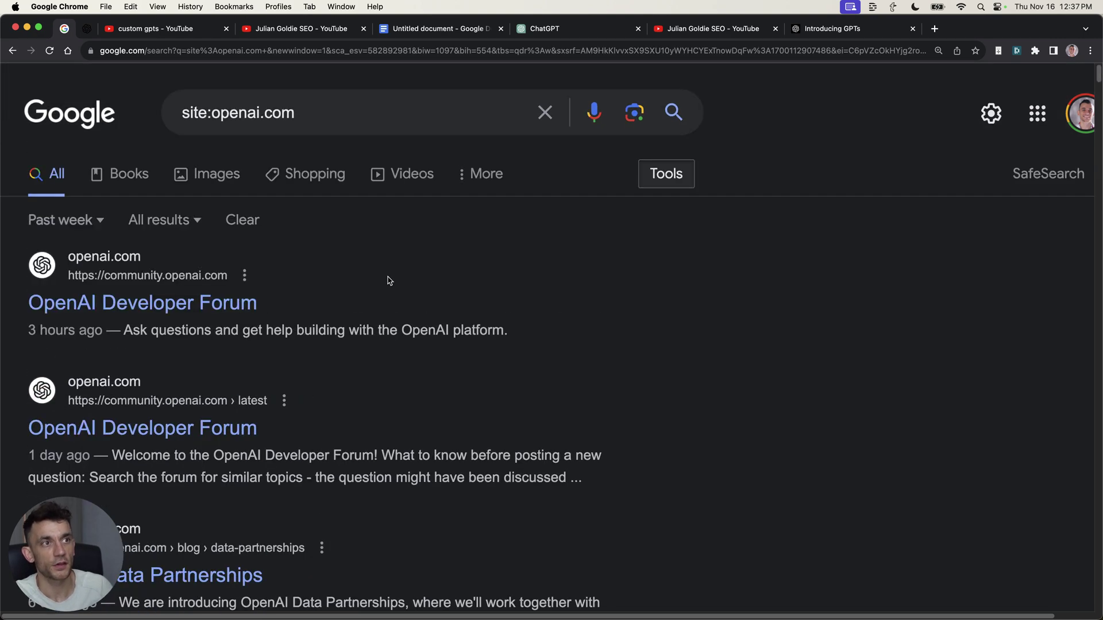
{"action": "left_click", "coordinate": [367, 109]}
{"action": "type", "text": "seo"}
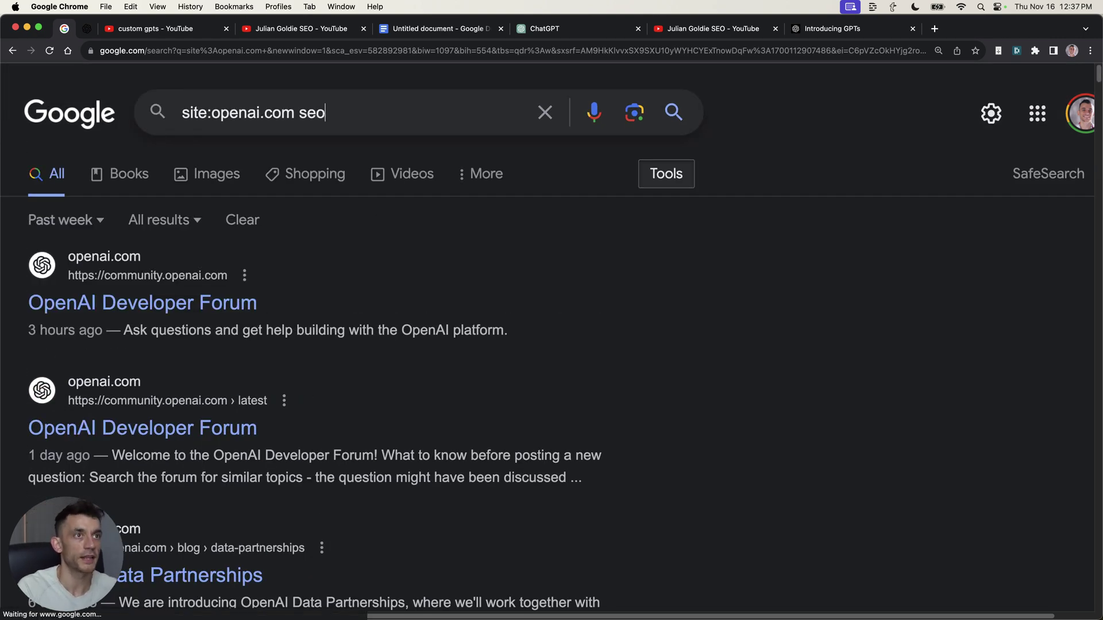
{"action": "key", "text": "Return"}
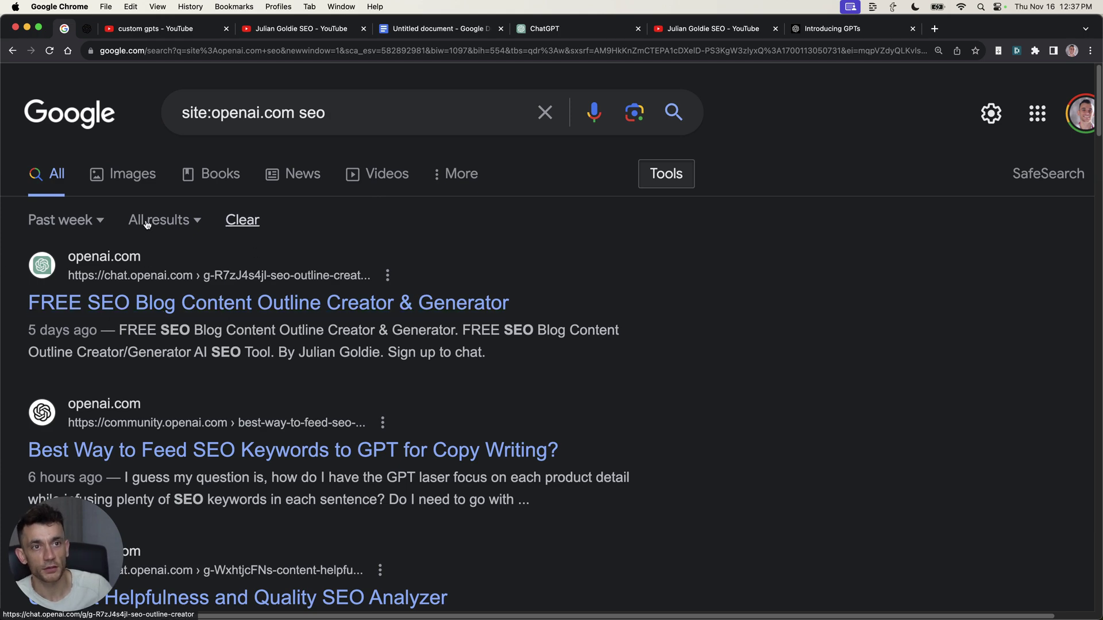
{"action": "scroll", "coordinate": [406, 290], "scroll_direction": "down", "scroll_amount": 2}
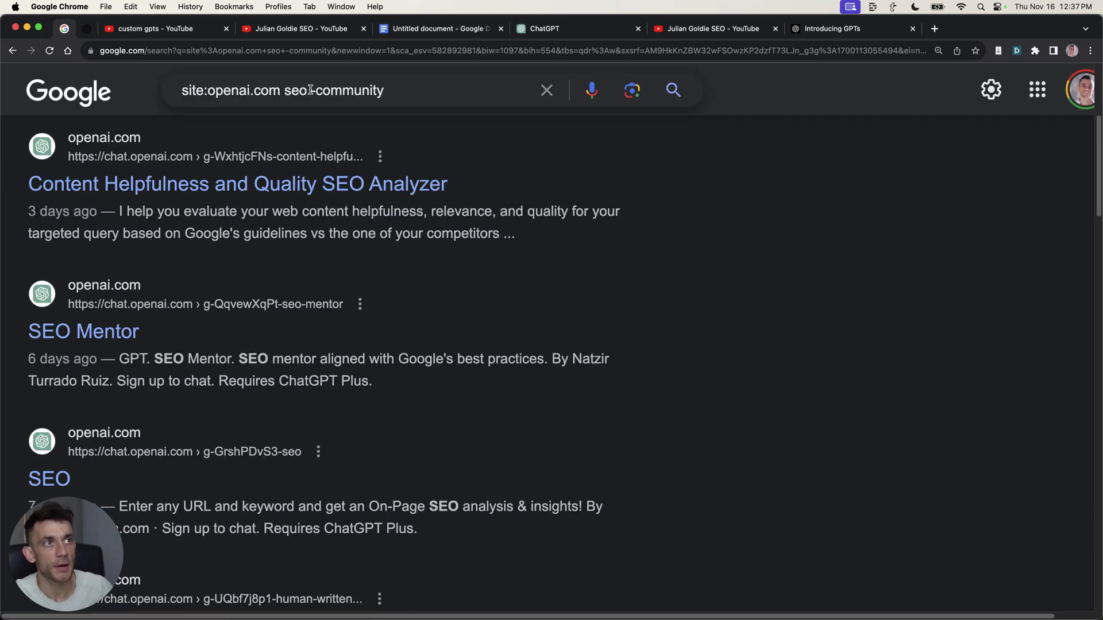
{"action": "left_click_drag", "start_coordinate": [311, 90], "coordinate": [402, 90]}
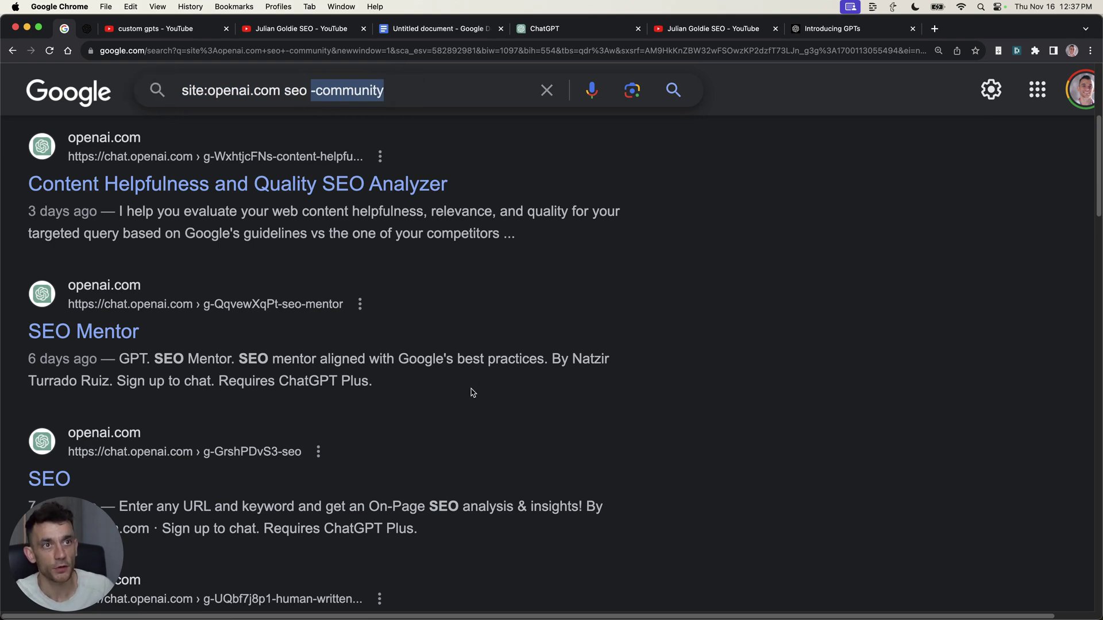
{"action": "scroll", "coordinate": [471, 389], "scroll_direction": "down", "scroll_amount": 15}
{"action": "scroll", "coordinate": [433, 332], "scroll_direction": "down", "scroll_amount": 5}
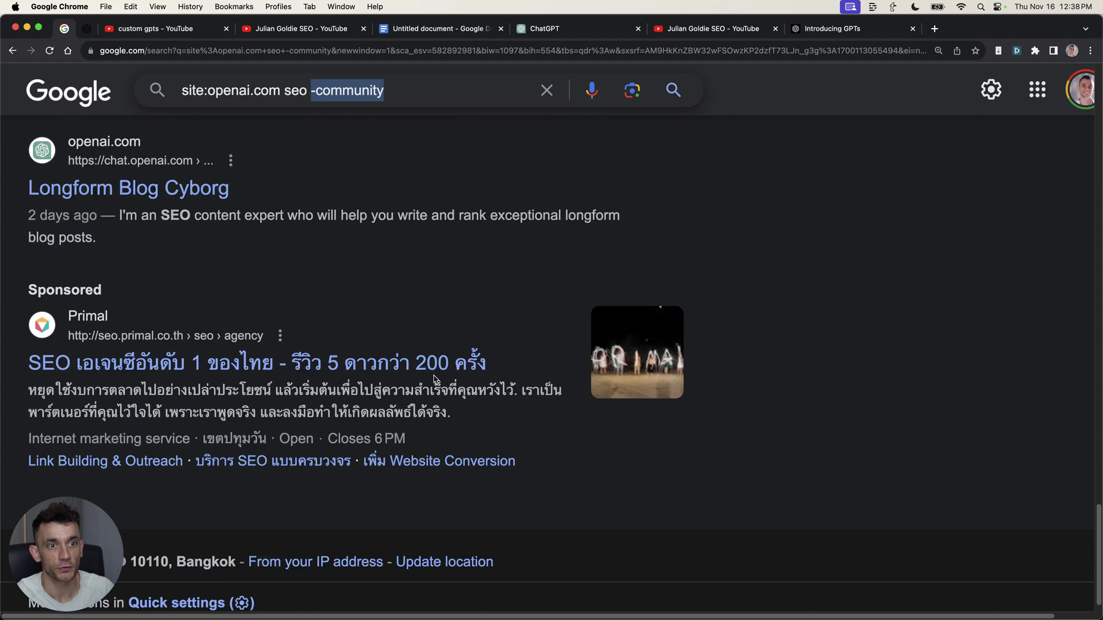
{"action": "scroll", "coordinate": [438, 347], "scroll_direction": "up", "scroll_amount": 20}
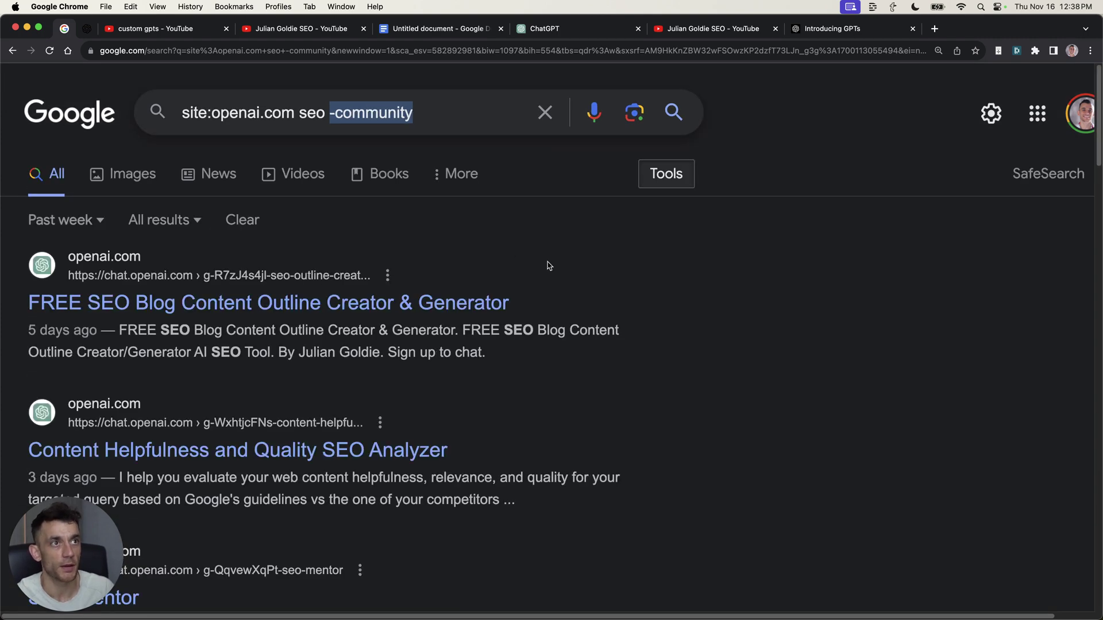
- Rerun the search as site:openai.com -community without the seo term
{"action": "left_click", "coordinate": [331, 116]}
{"action": "key", "text": "BackSpace"}
{"action": "key", "text": "BackSpace"}
{"action": "key", "text": "BackSpace"}
{"action": "key", "text": "BackSpace"}
{"action": "key", "text": "Return"}
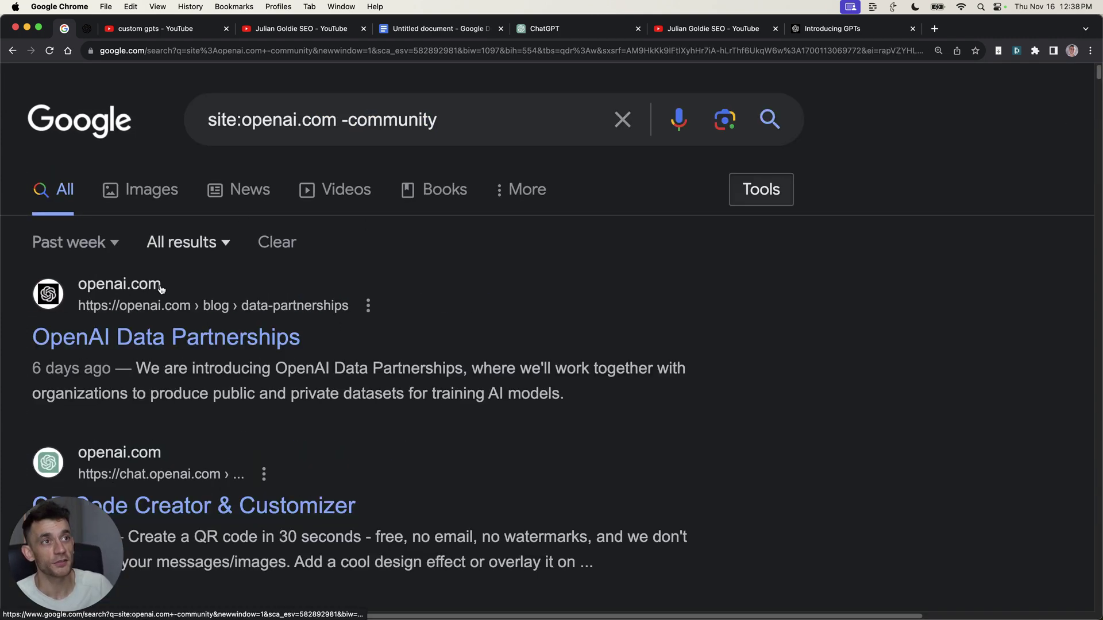
{"action": "left_click", "coordinate": [275, 110]}
{"action": "key", "text": "shift+Right"}
{"action": "key", "text": "shift+Right"}
{"action": "key", "text": "shift+Right"}
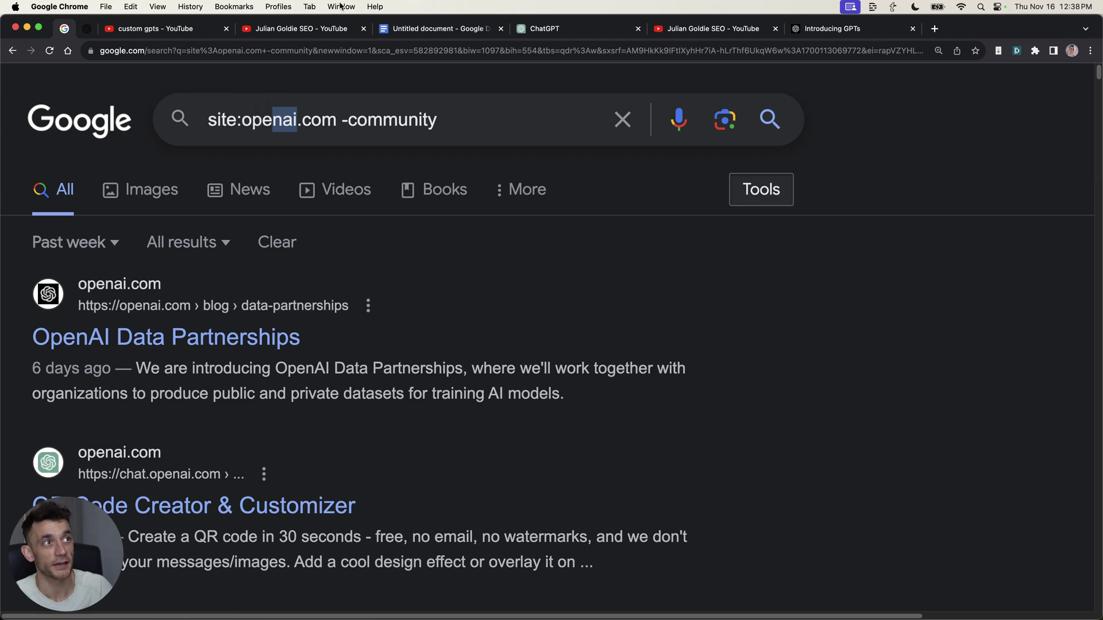
- After checking the blog's GPT Store heading, open the 17,500+ Best Custom GPTs result in its own tab
{"action": "left_click", "coordinate": [845, 28]}
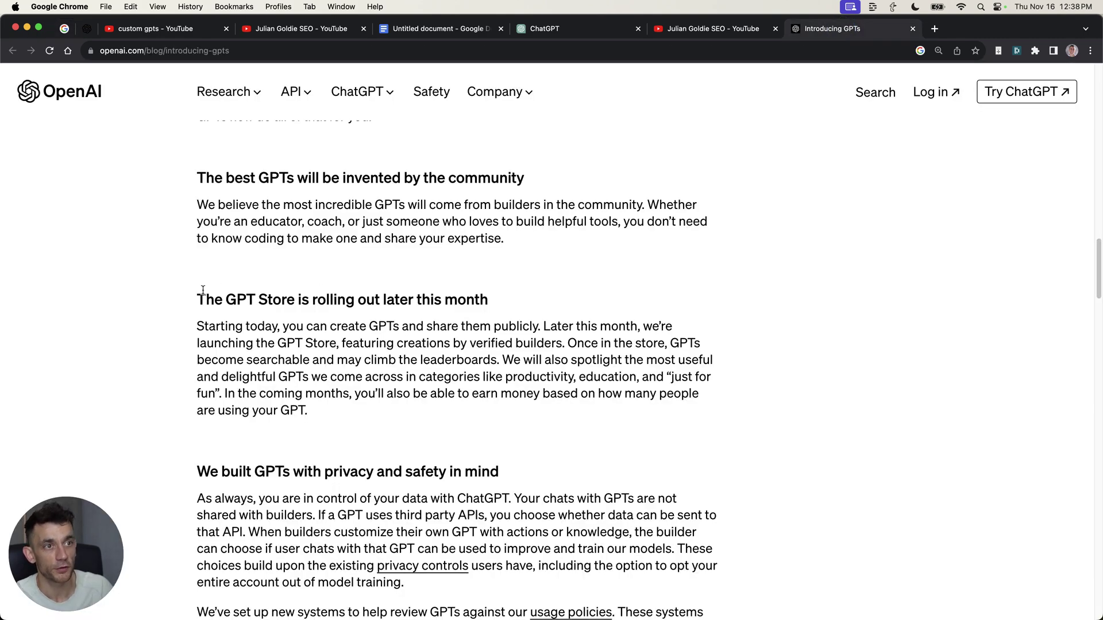
{"action": "left_click_drag", "start_coordinate": [203, 290], "coordinate": [287, 299]}
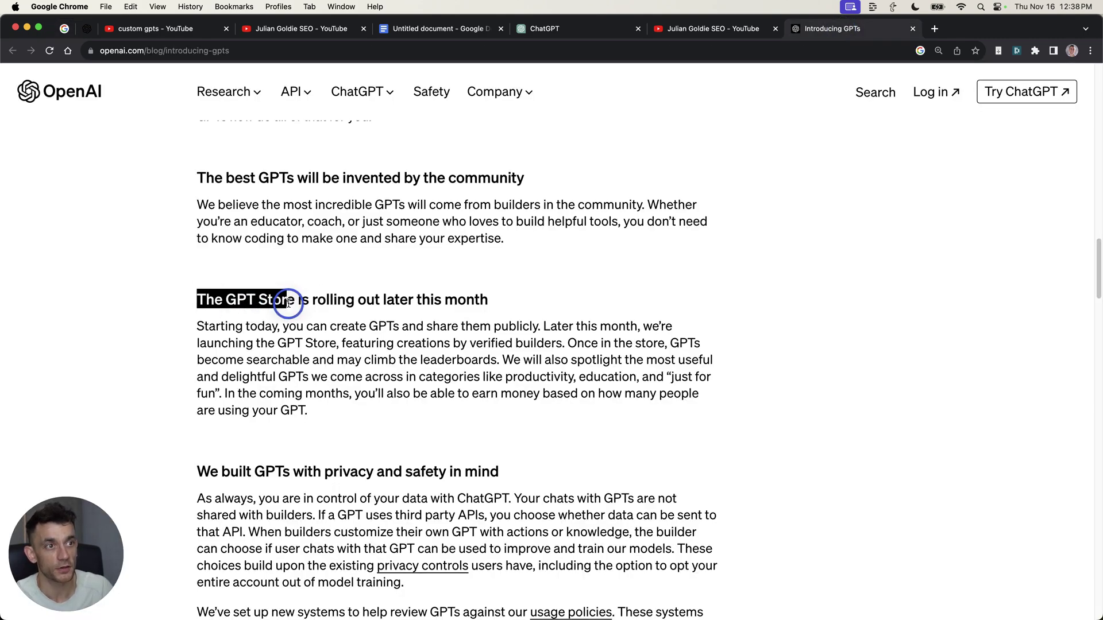
{"action": "left_click", "coordinate": [65, 30]}
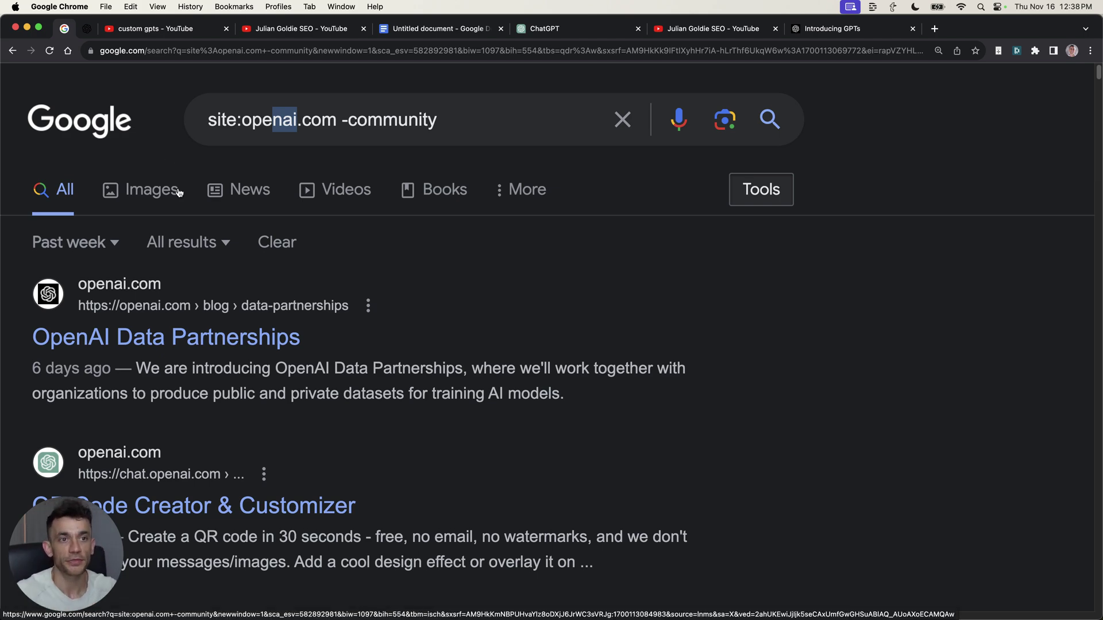
{"action": "scroll", "coordinate": [896, 382], "scroll_direction": "down", "scroll_amount": 4}
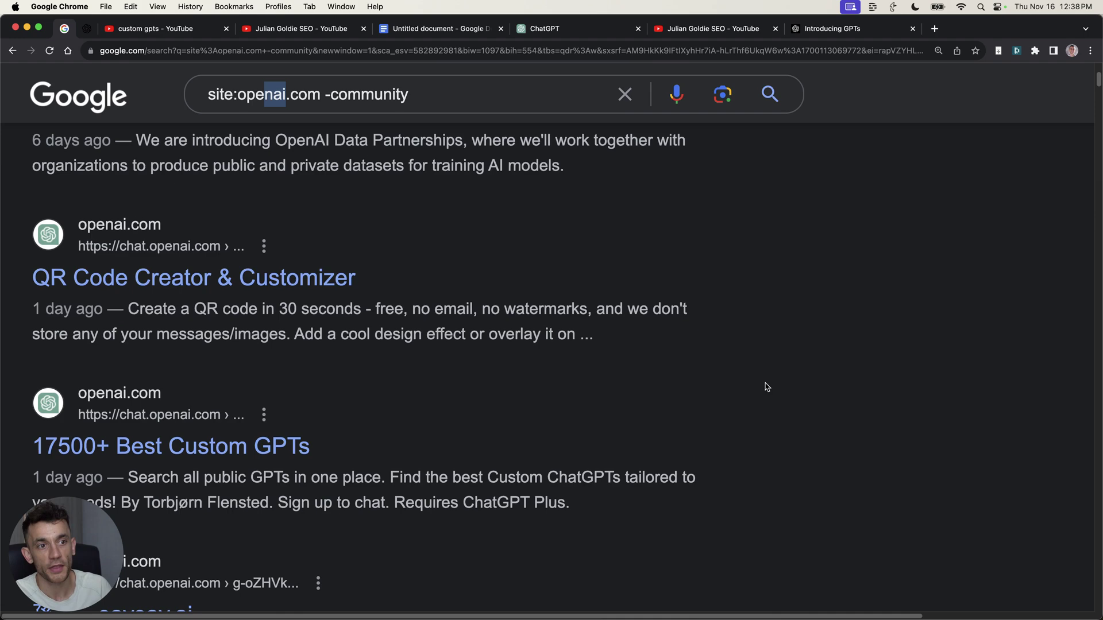
{"action": "left_click", "coordinate": [236, 448], "text": "super"}
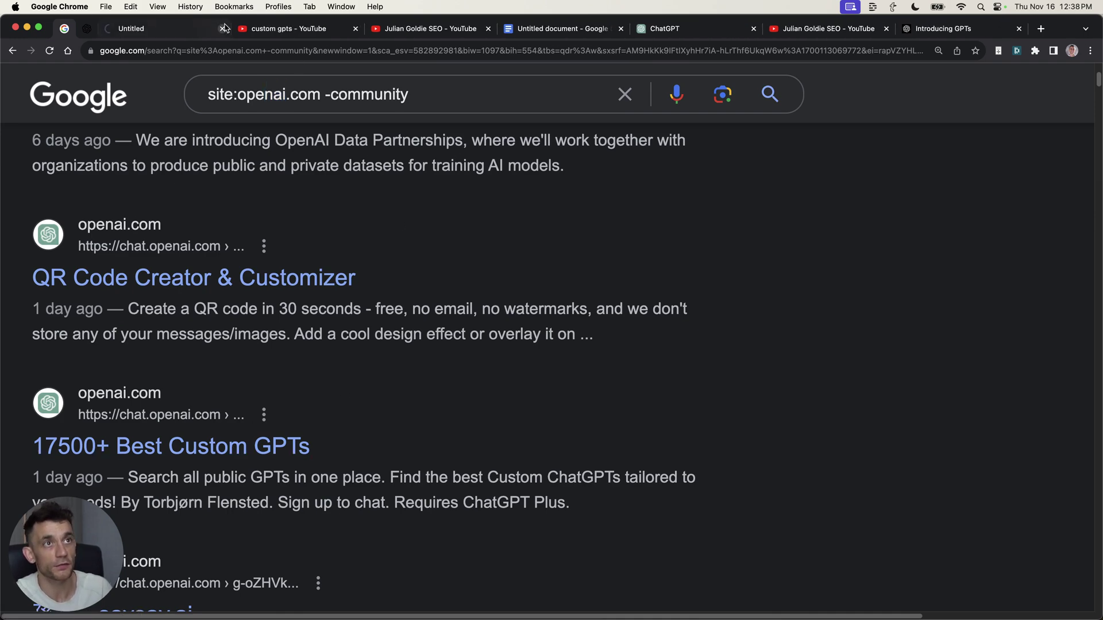
{"action": "left_click", "coordinate": [197, 36]}
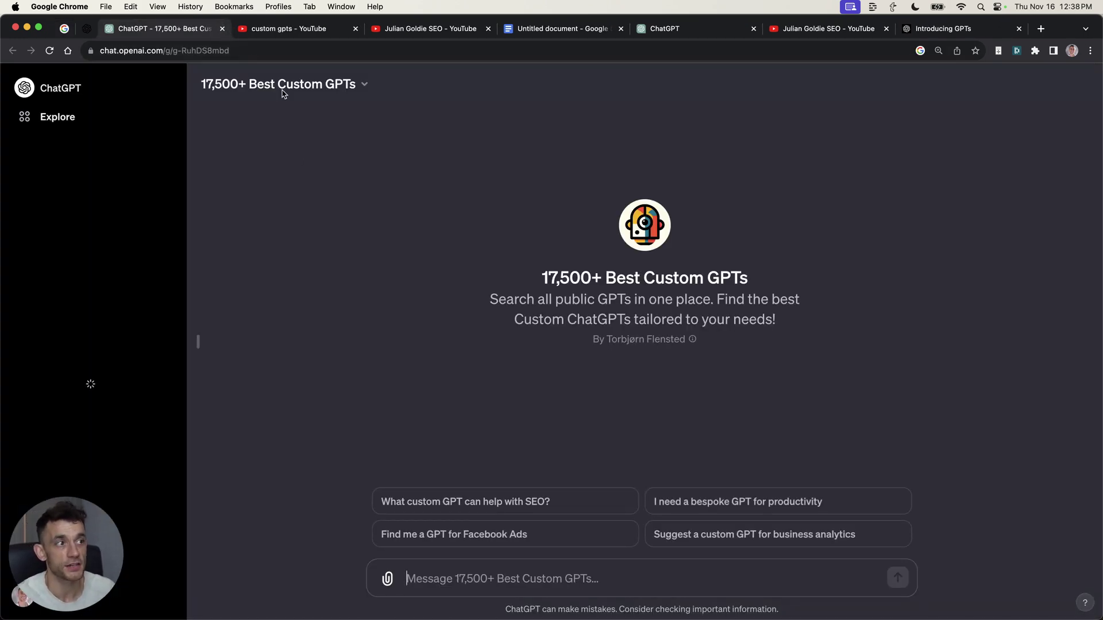
- Close the custom GPTs tab and open Income Stream Surfer's SEO Content Writer from the results
{"action": "key", "text": "super+w"}
{"action": "scroll", "coordinate": [270, 344], "scroll_direction": "down", "scroll_amount": 8}
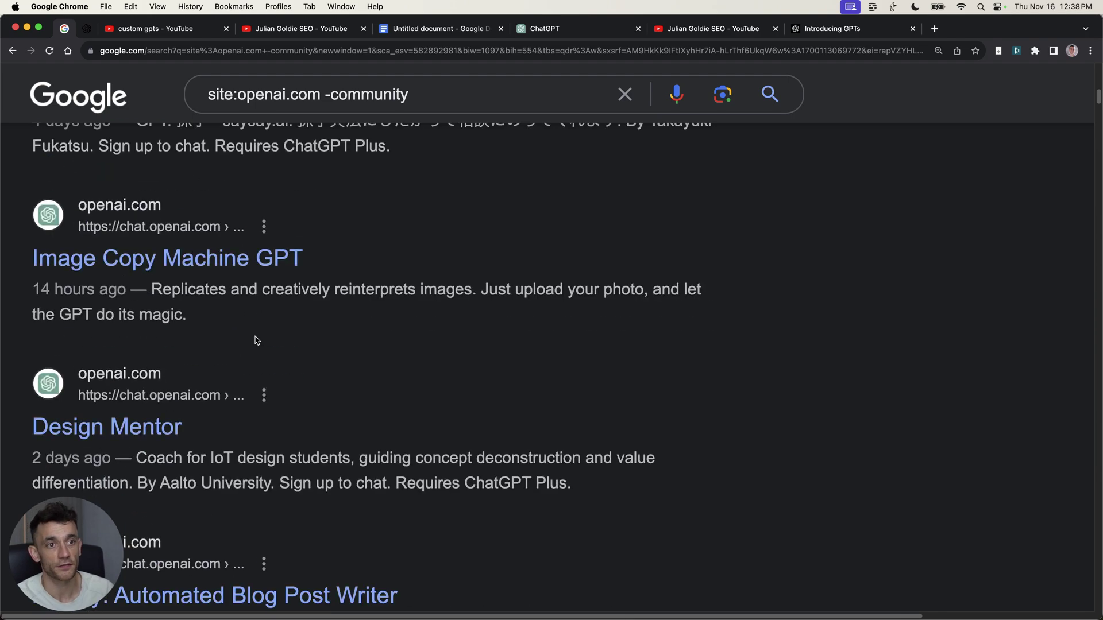
{"action": "scroll", "coordinate": [299, 328], "scroll_direction": "up", "scroll_amount": 8}
{"action": "scroll", "coordinate": [345, 270], "scroll_direction": "up", "scroll_amount": 4}
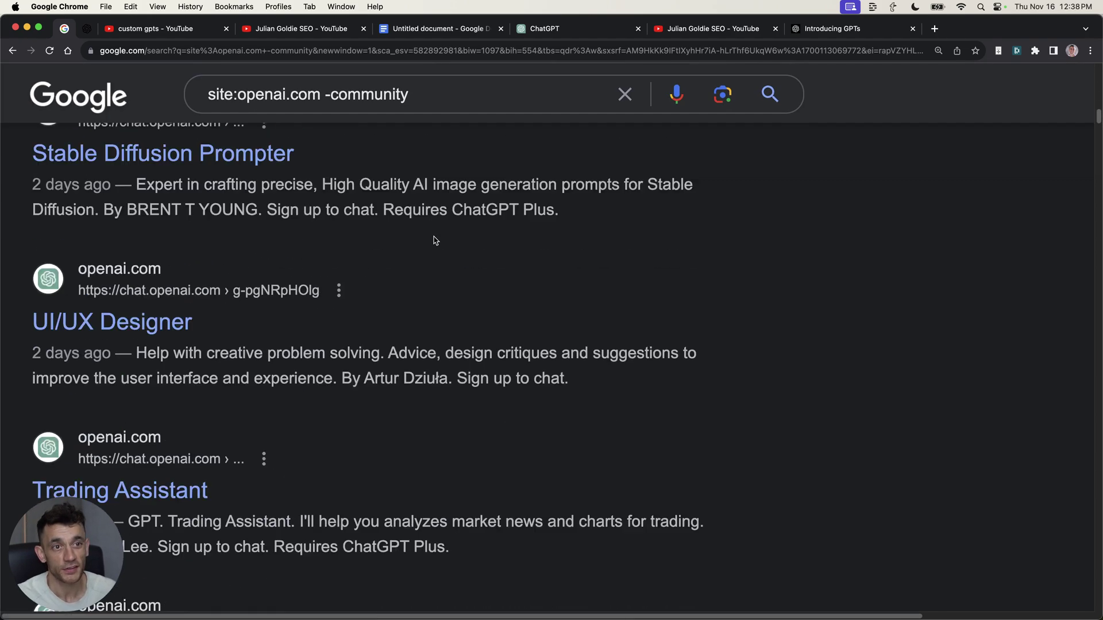
{"action": "scroll", "coordinate": [435, 240], "scroll_direction": "down", "scroll_amount": 20}
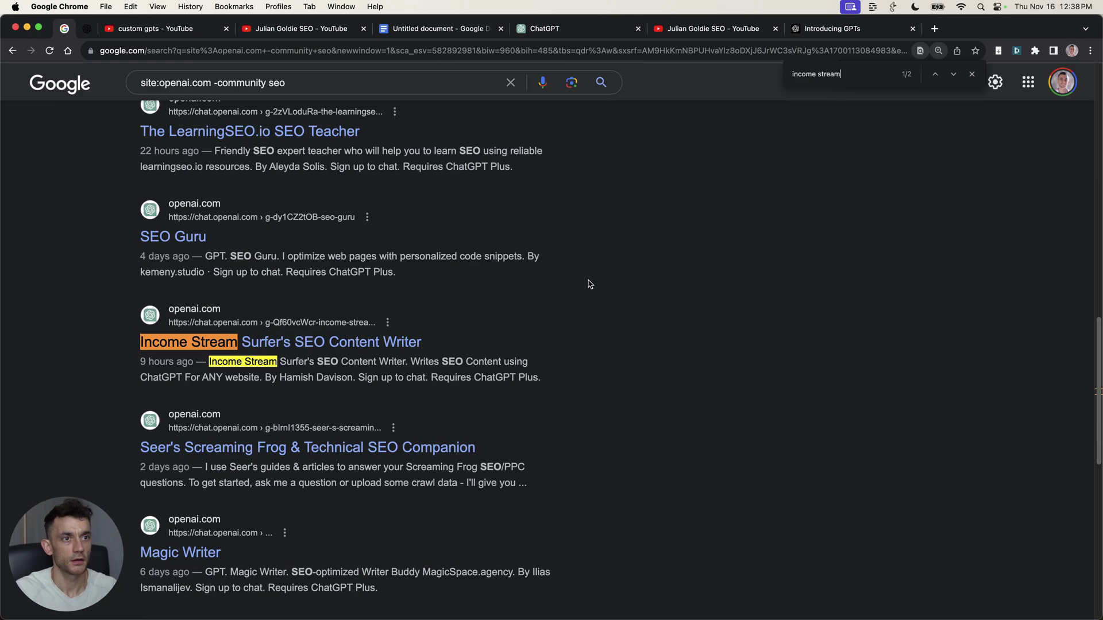
{"action": "key", "text": "Escape"}
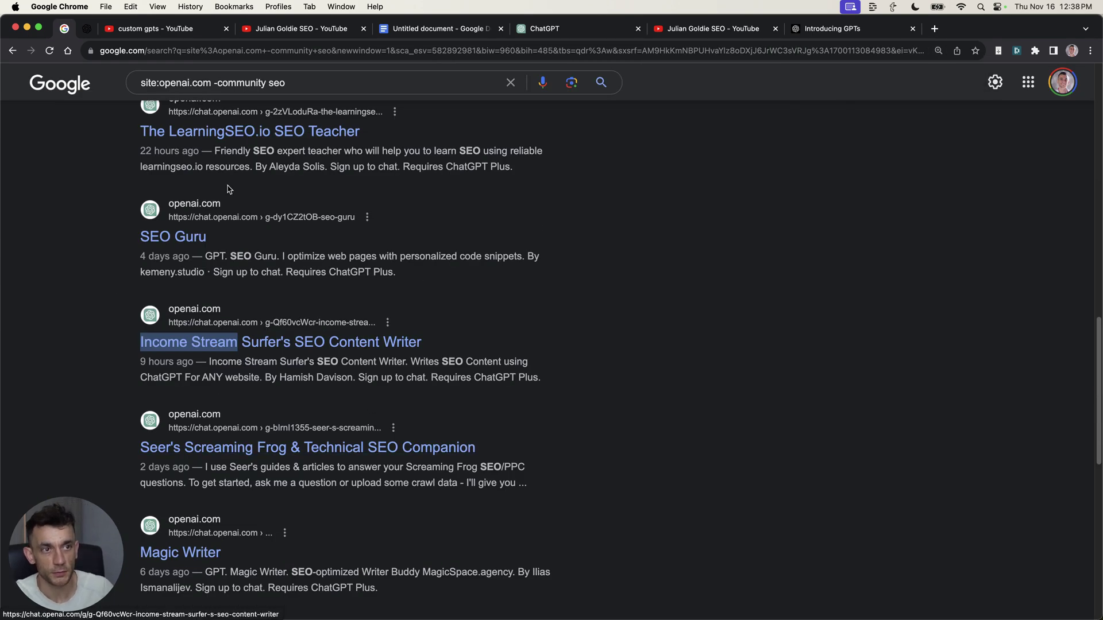
{"action": "left_click", "coordinate": [281, 340], "text": "super"}
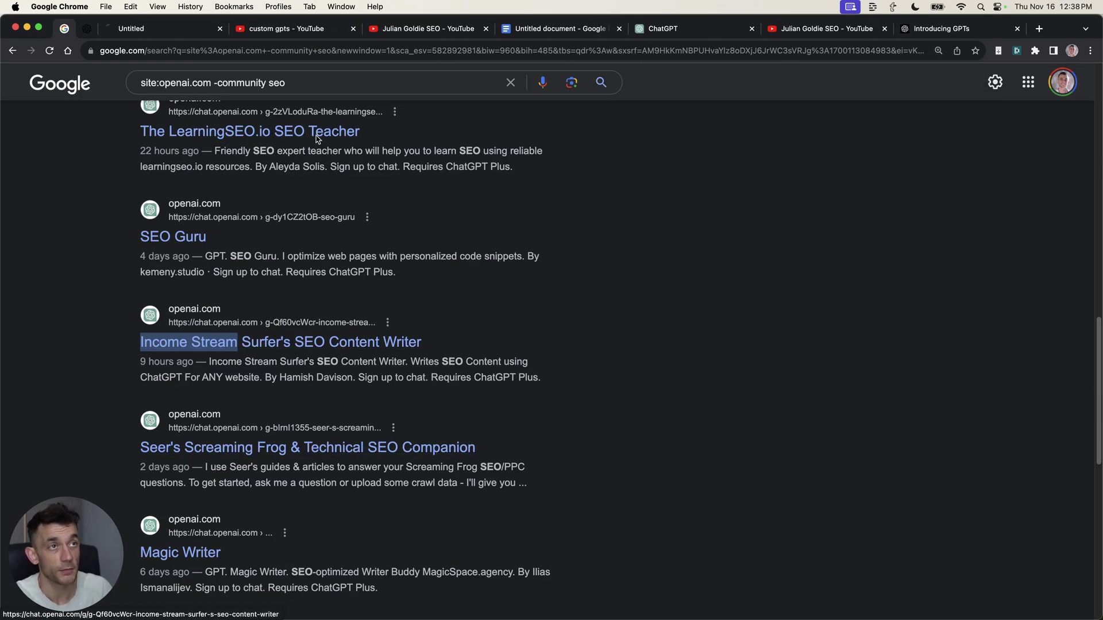
{"action": "left_click", "coordinate": [181, 27]}
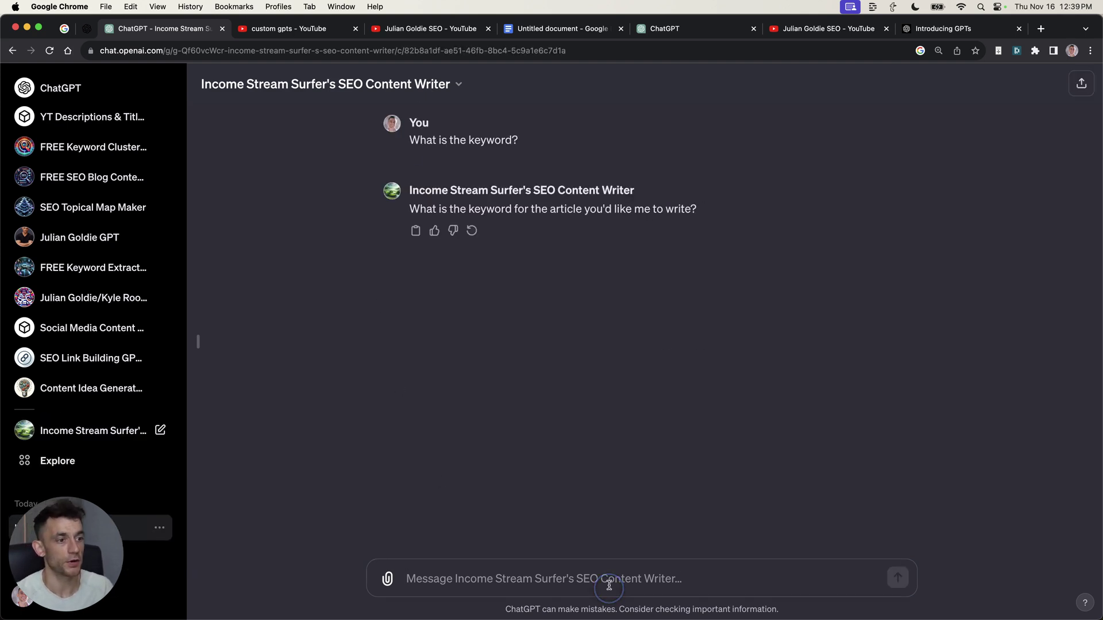
- Send the keyword 'how to use chatgpt for link building' to the SEO Content Writer
{"action": "triple_click", "coordinate": [551, 209]}
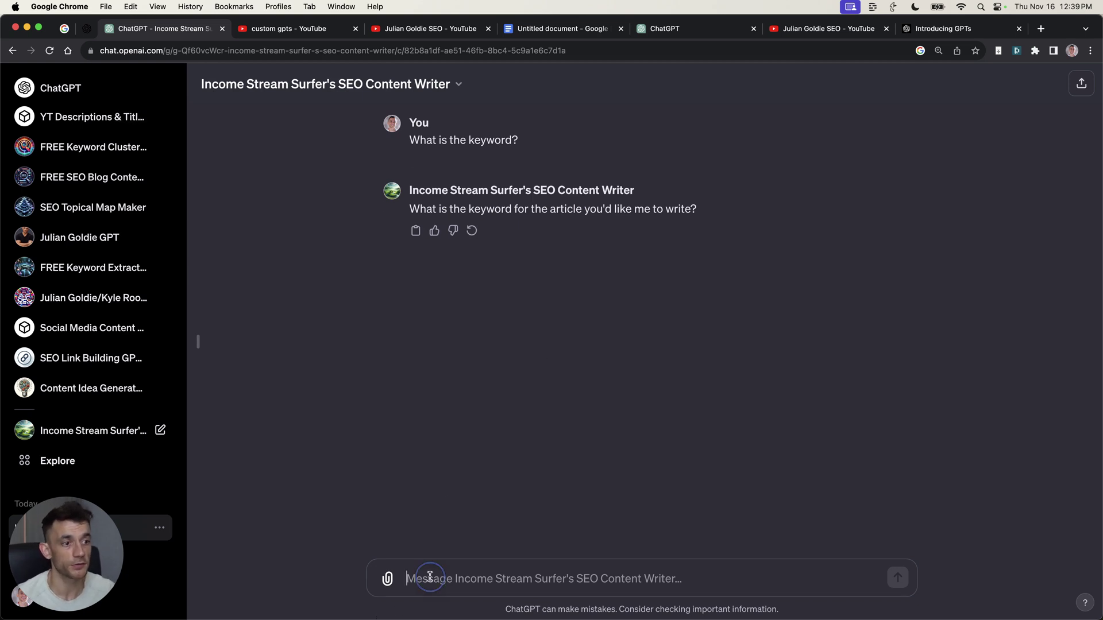
{"action": "type", "text": "how to use chatgpt for link building"}
{"action": "key", "text": "Return"}
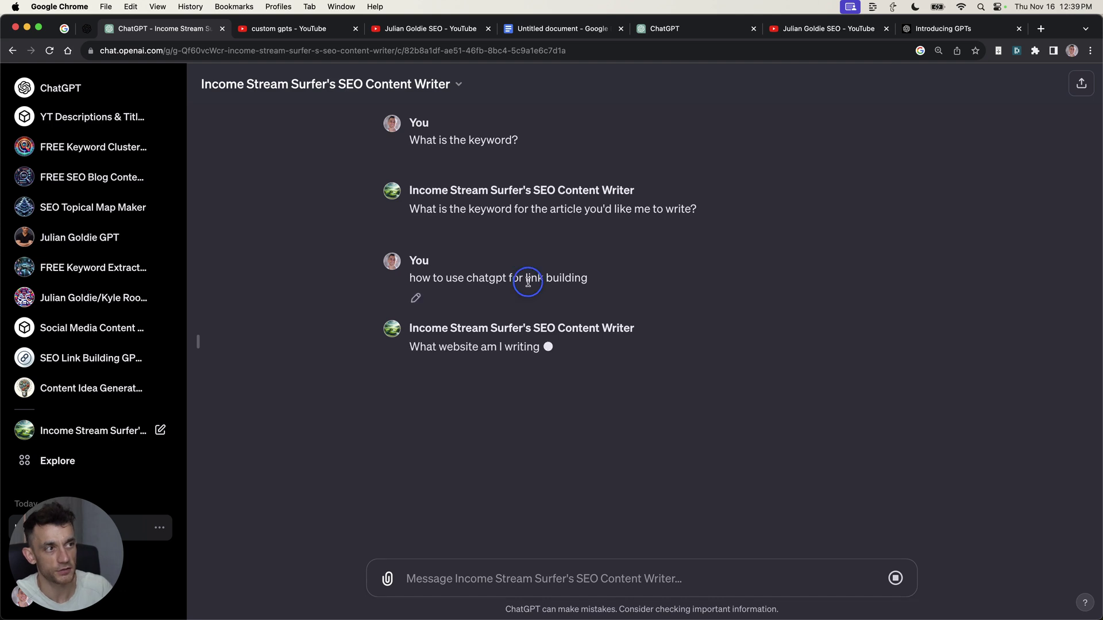
{"action": "left_click_drag", "start_coordinate": [526, 278], "coordinate": [588, 279]}
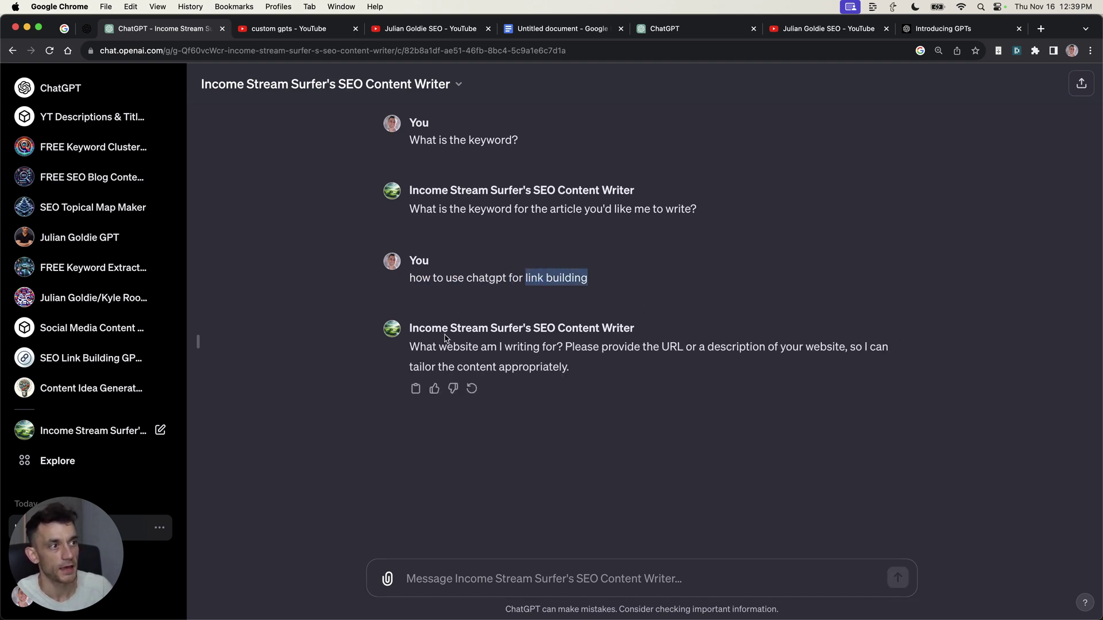
- Answer the GPT's website question with the site's URL and let it browse
{"action": "left_click_drag", "start_coordinate": [409, 346], "coordinate": [737, 368]}
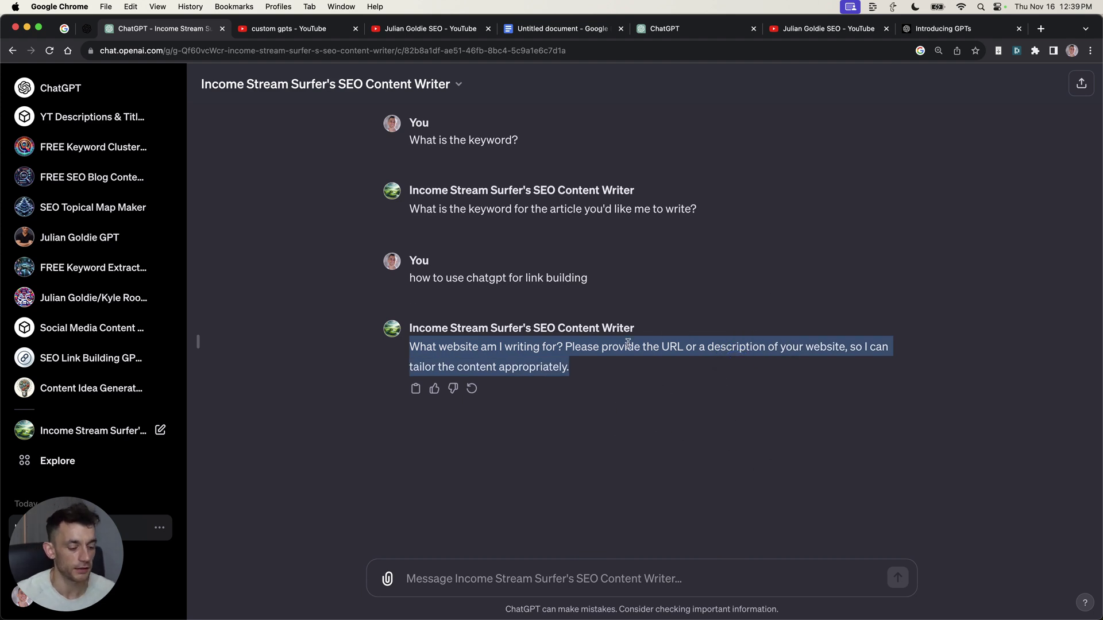
{"action": "key", "text": "super+l"}
{"action": "type", "text": "j"}
{"action": "key", "text": "BackSpace"}
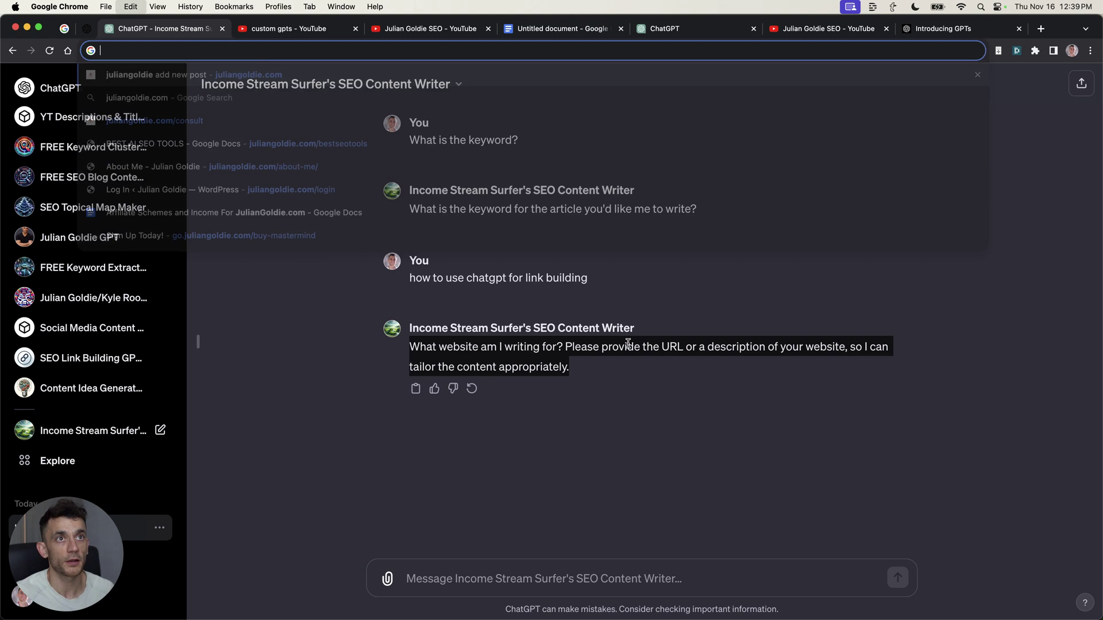
{"action": "left_click", "coordinate": [697, 580]}
{"action": "type", "text": "https://juliangoldie.com/"}
{"action": "key", "text": "Return"}
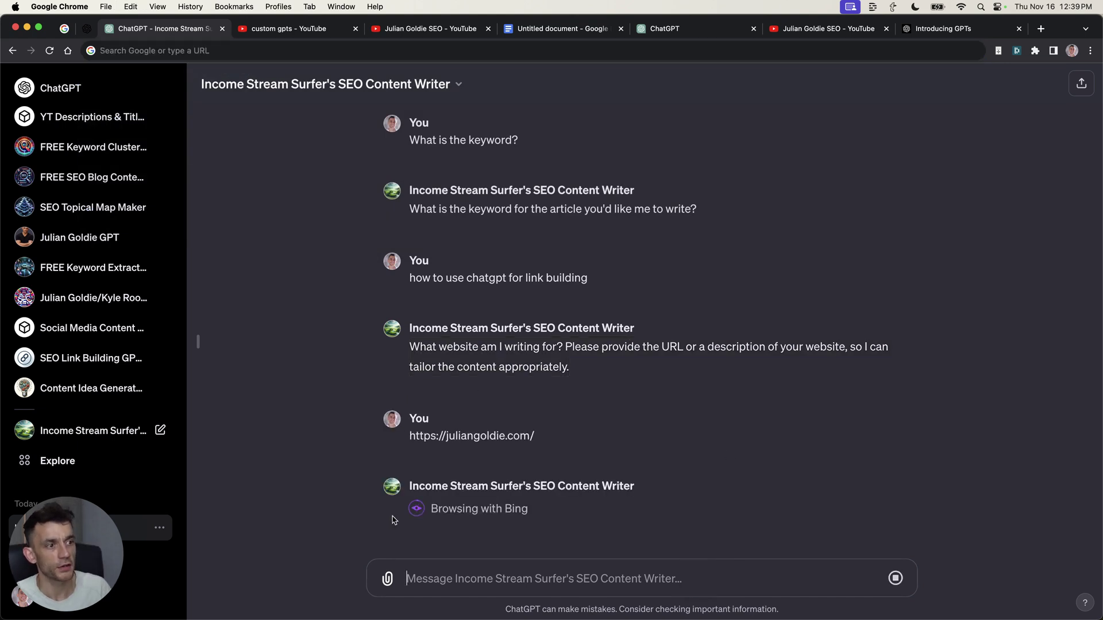
{"action": "left_click_drag", "start_coordinate": [488, 527], "coordinate": [611, 507]}
{"action": "left_click", "coordinate": [652, 510]}
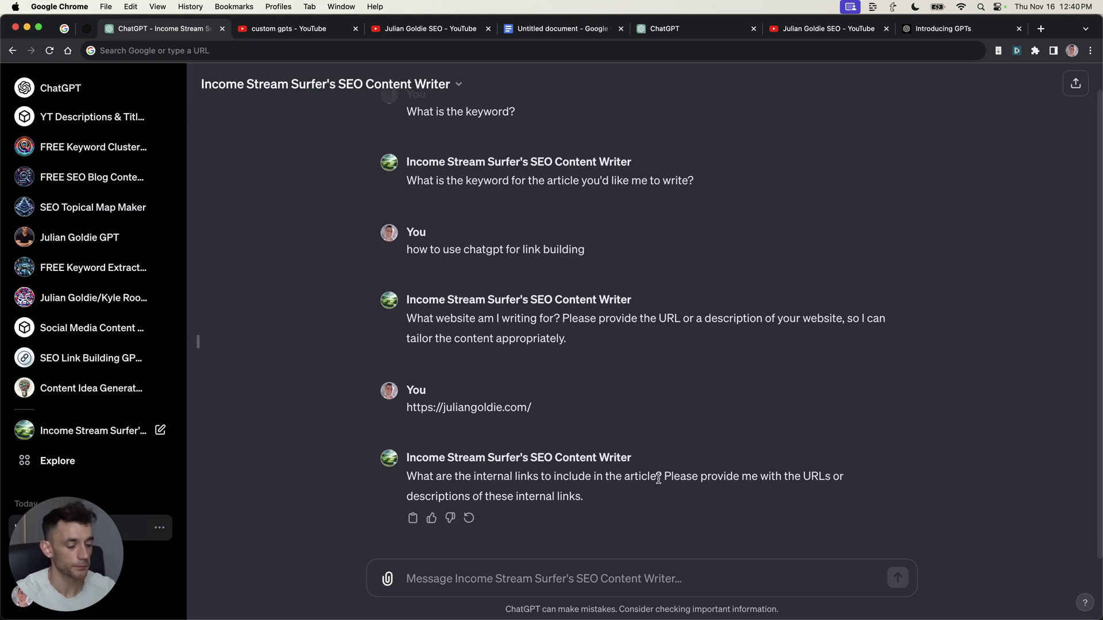
- In a new tab, Google site:<website> link building
{"action": "key", "text": "super+t"}
{"action": "type", "text": "site:"}
{"action": "type", "text": "https://juliangoldie.com/"}
{"action": "type", "text": "link buil"}
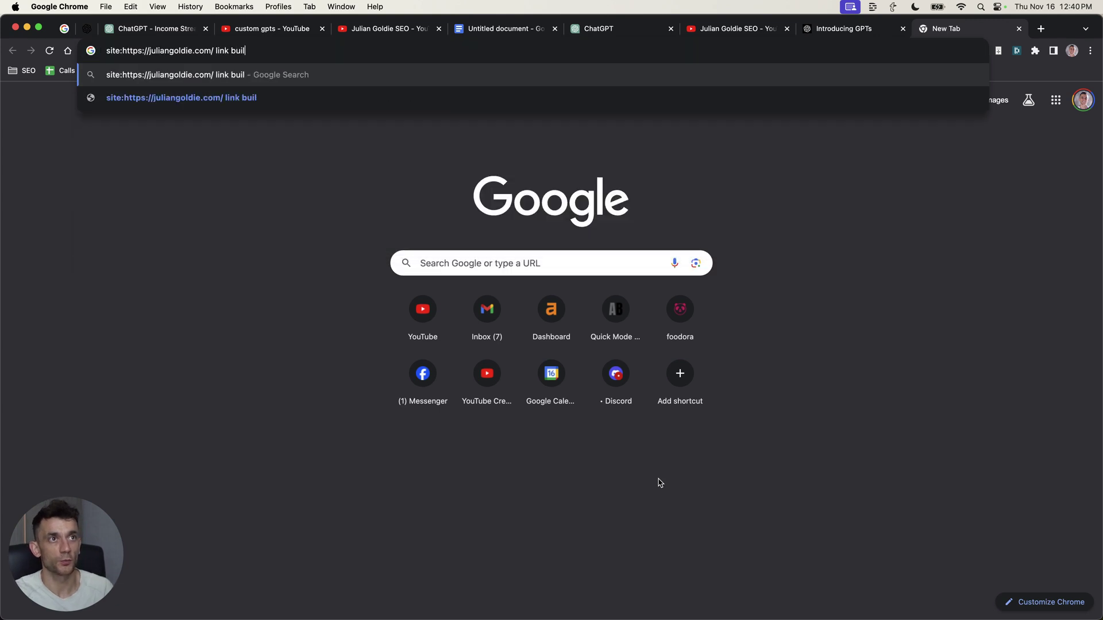
{"action": "type", "text": "ding"}
{"action": "key", "text": "Return"}
- Copy the first result's link and paste it into the SEO Content Writer chat as an internal link
{"action": "right_click", "coordinate": [334, 234]}
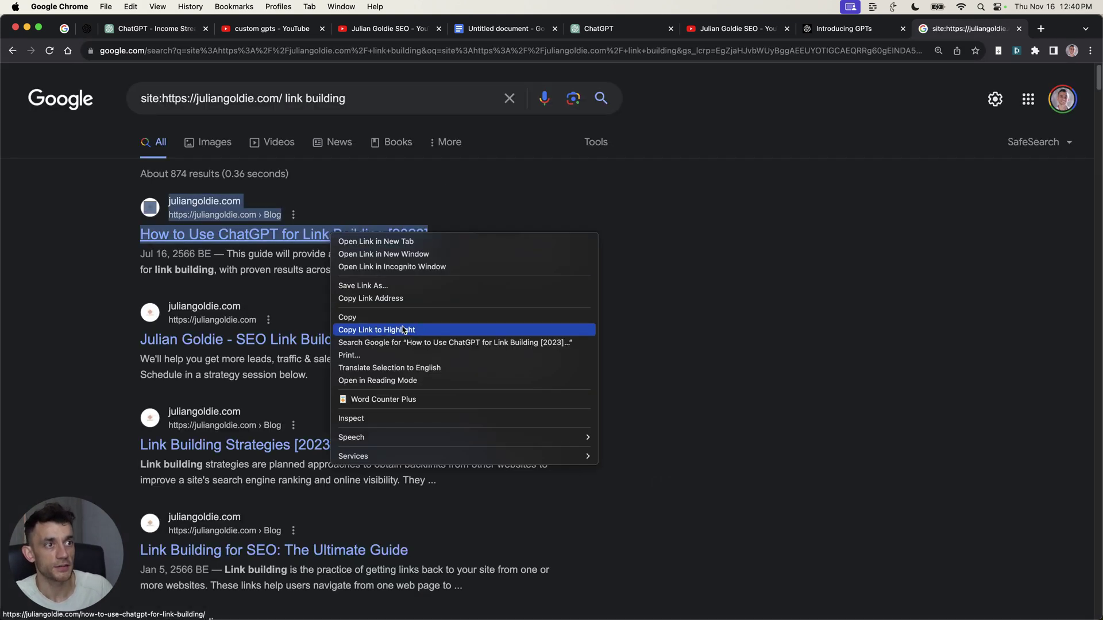
{"action": "left_click", "coordinate": [406, 299]}
{"action": "left_click", "coordinate": [160, 29]}
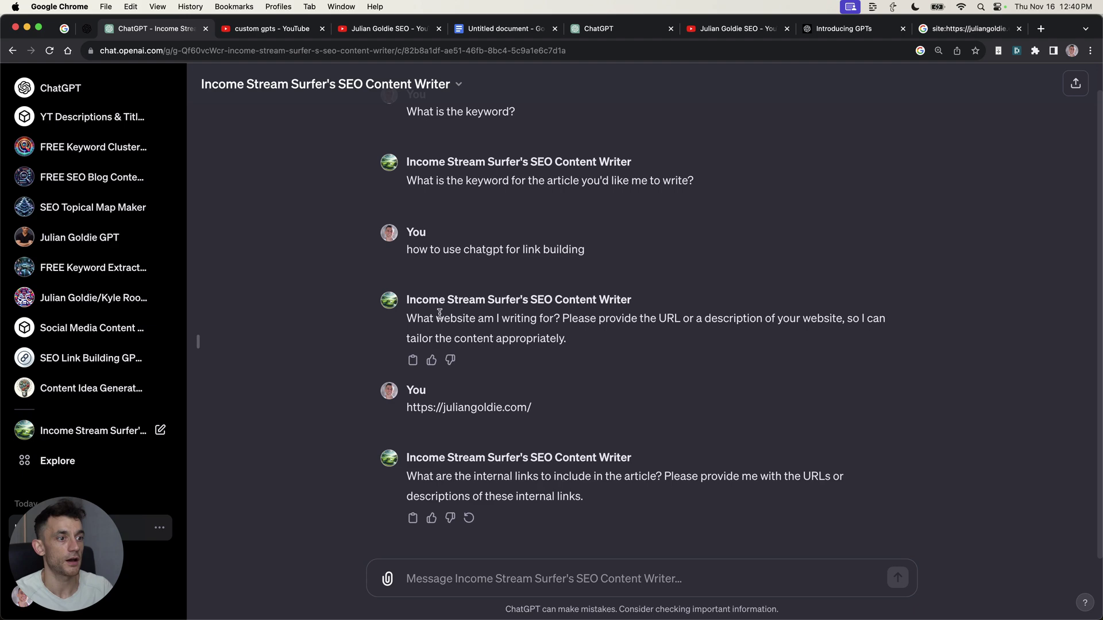
{"action": "key", "text": "super+v"}
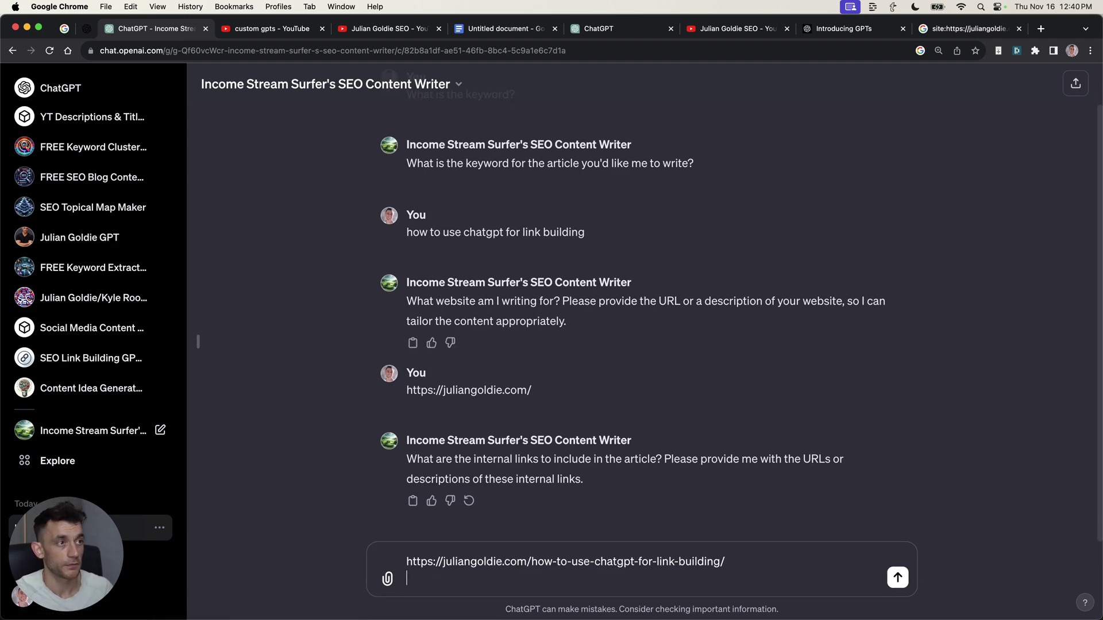
{"action": "left_click", "coordinate": [844, 29]}
{"action": "left_click_drag", "start_coordinate": [932, 22], "coordinate": [270, 27]}
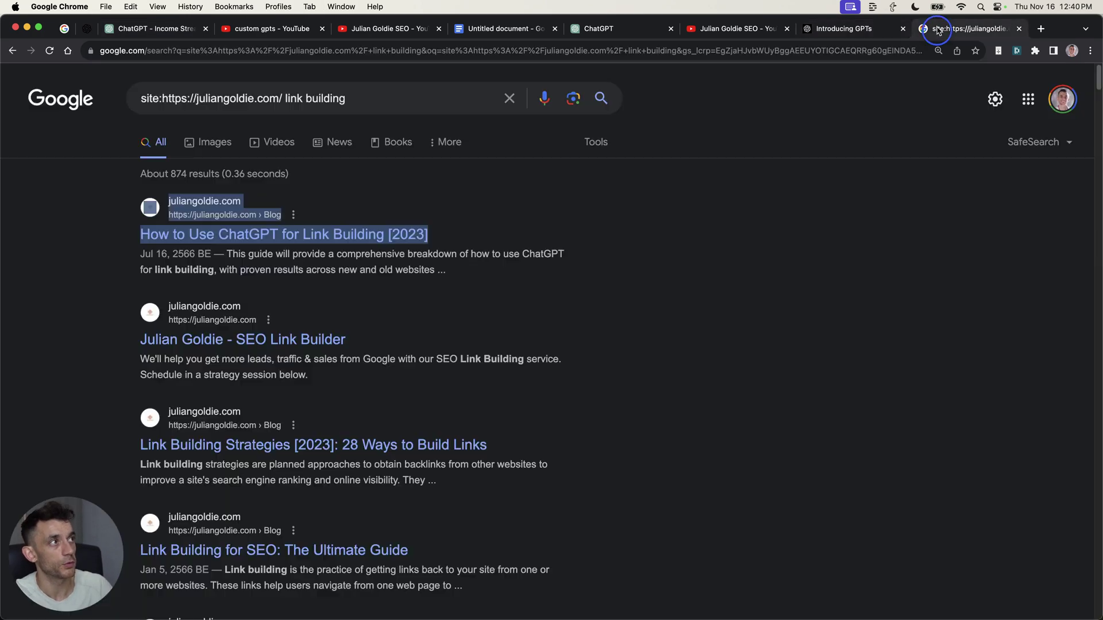
{"action": "left_click", "coordinate": [155, 29]}
- Request 1 generation and review the streamed link-building article
{"action": "type", "text": "1"}
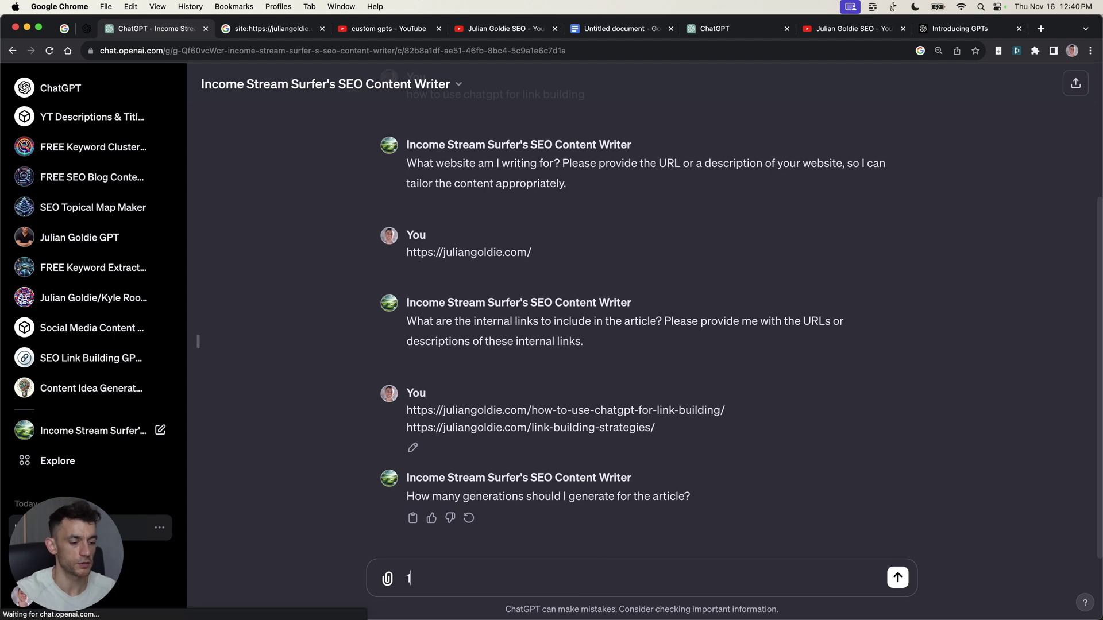
{"action": "key", "text": "Return"}
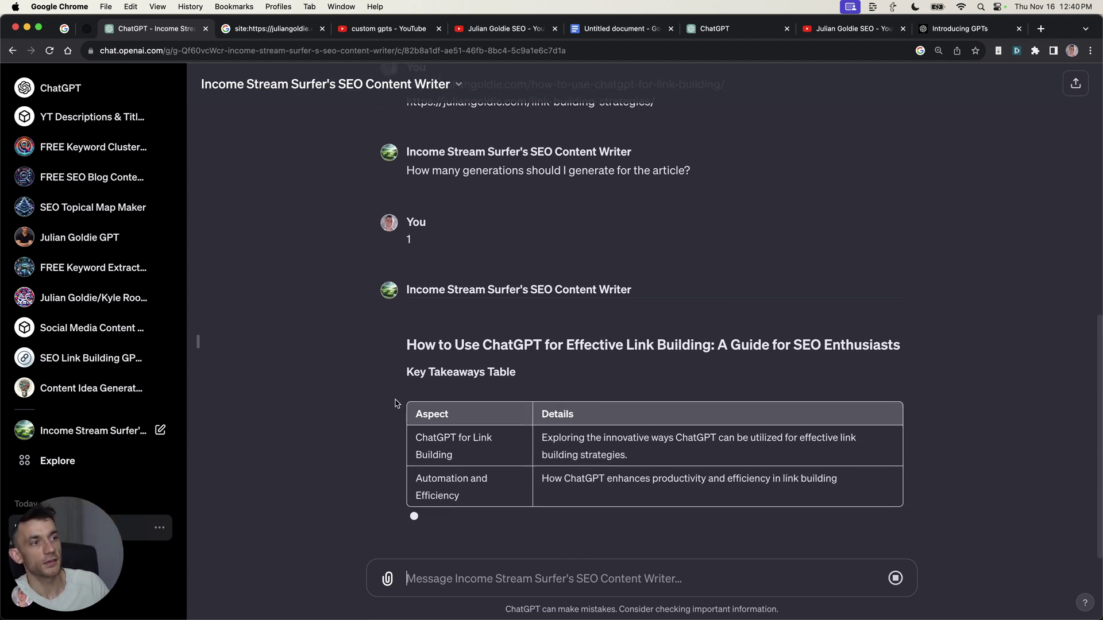
{"action": "left_click_drag", "start_coordinate": [398, 376], "coordinate": [536, 354]}
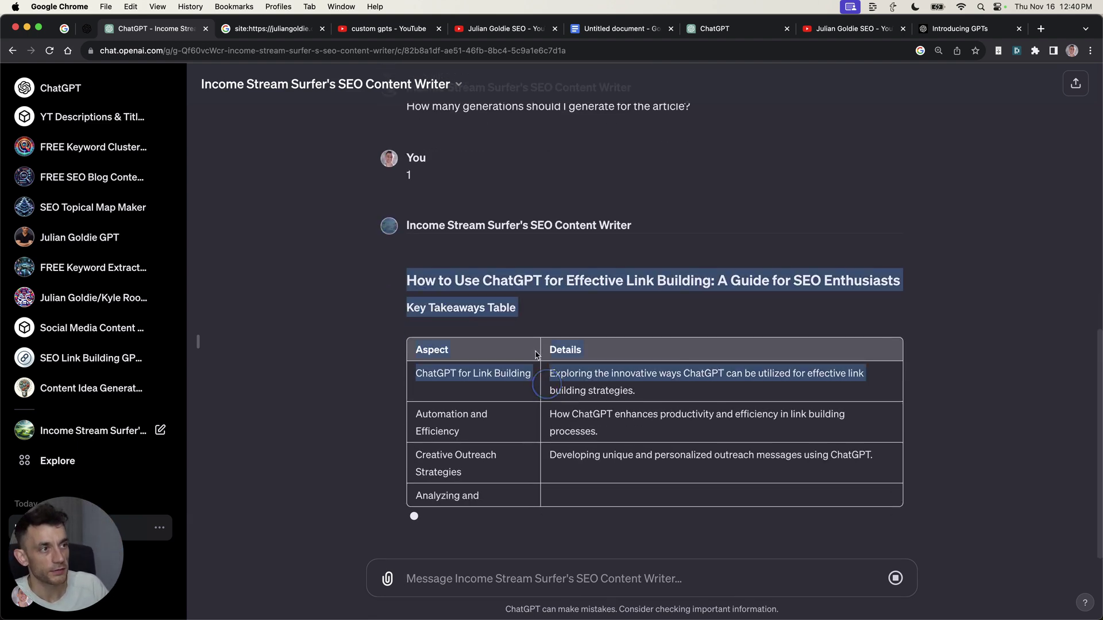
{"action": "triple_click", "coordinate": [524, 282]}
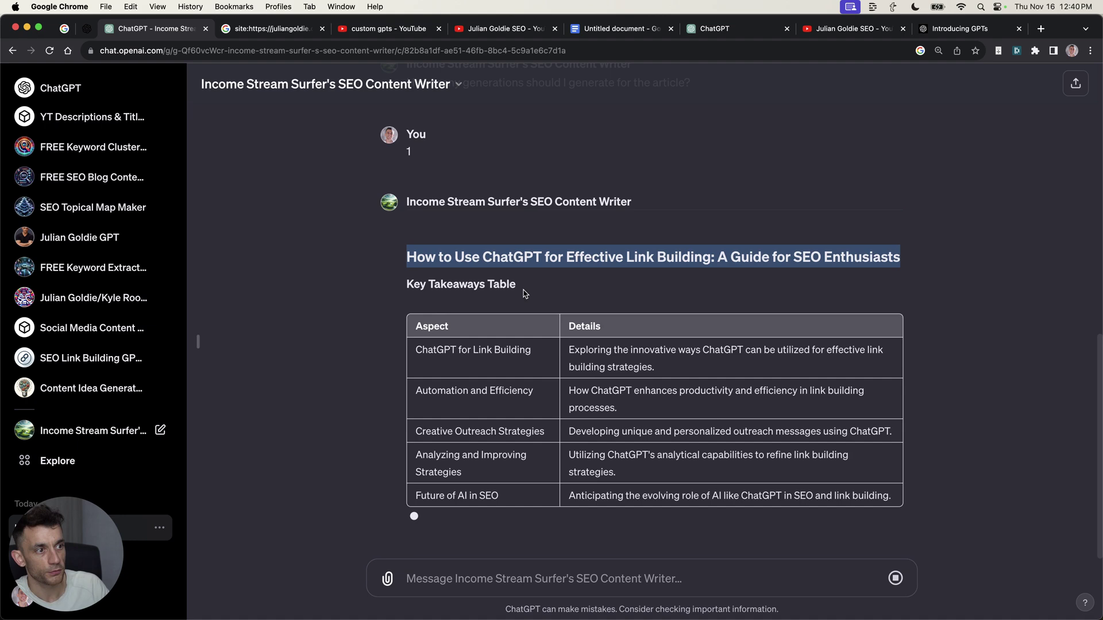
{"action": "left_click", "coordinate": [685, 321]}
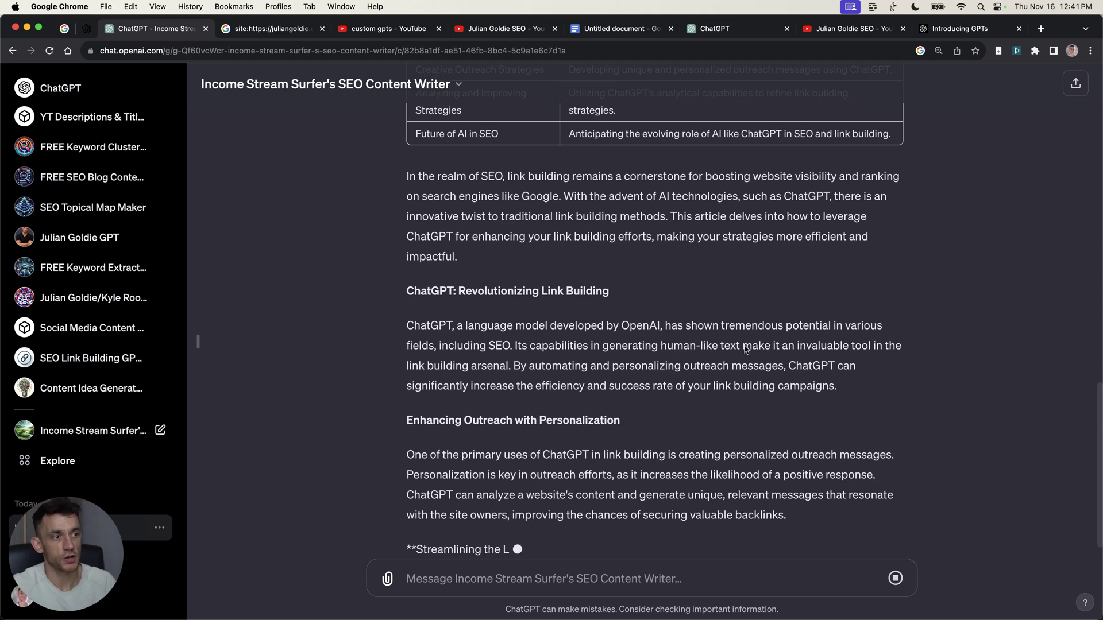
{"action": "scroll", "coordinate": [585, 556], "scroll_direction": "up", "scroll_amount": 6}
{"action": "scroll", "coordinate": [584, 556], "scroll_direction": "down", "scroll_amount": 10}
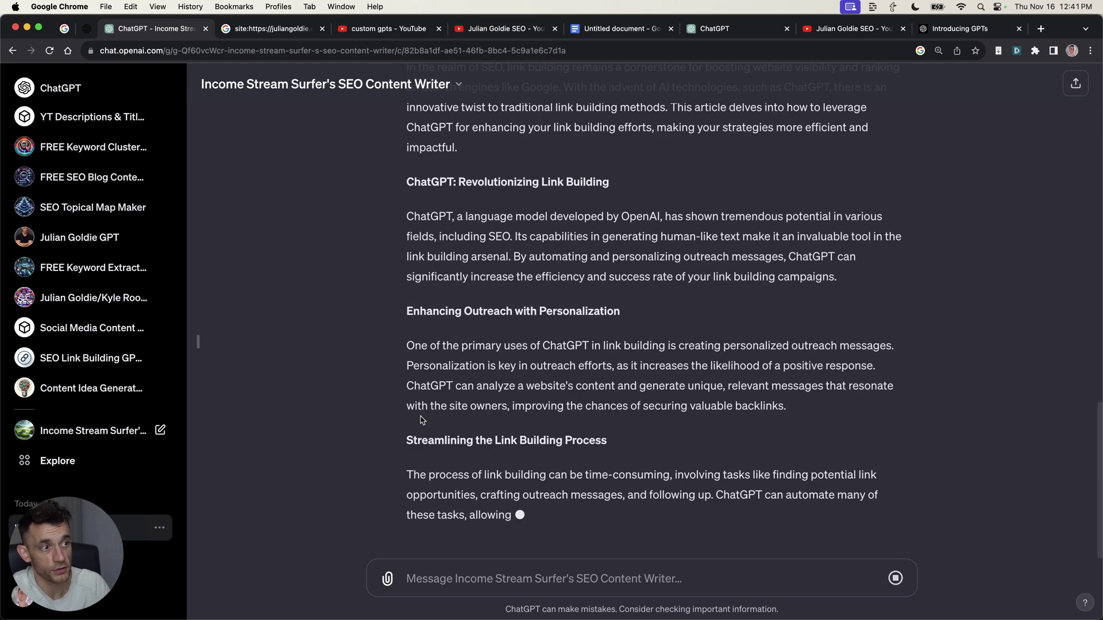
{"action": "scroll", "coordinate": [485, 329], "scroll_direction": "up", "scroll_amount": 10}
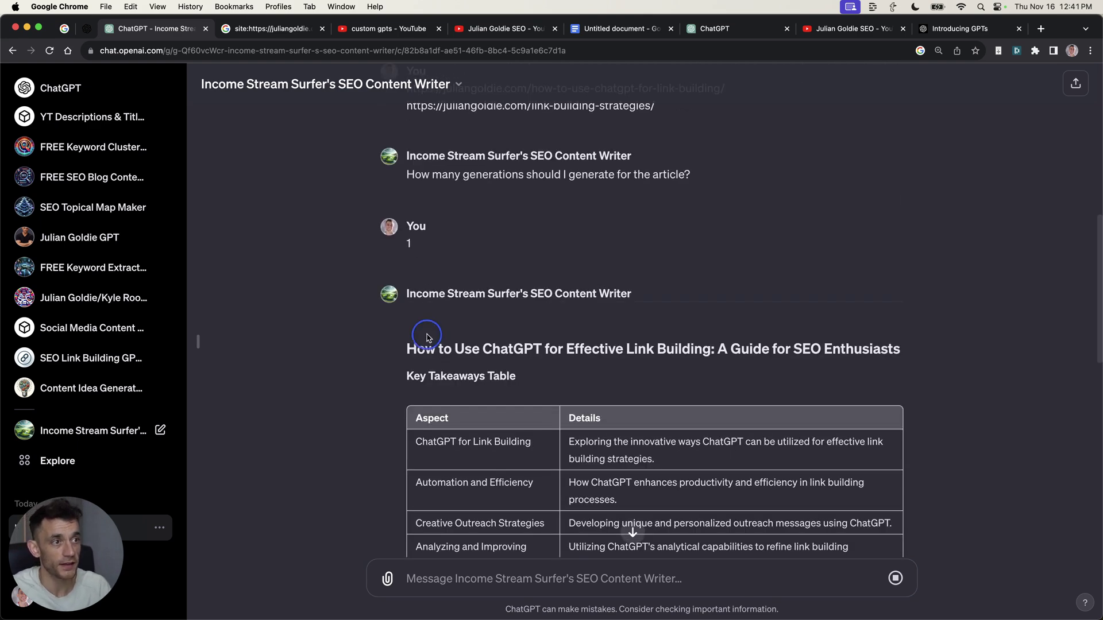
{"action": "scroll", "coordinate": [428, 338], "scroll_direction": "down", "scroll_amount": 10}
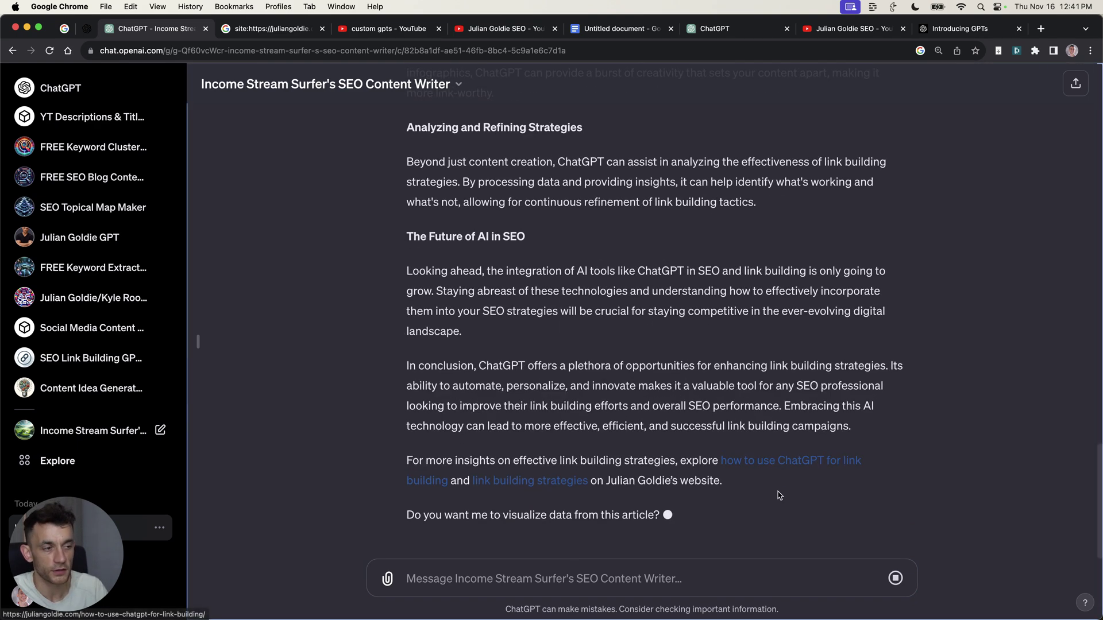
{"action": "left_click_drag", "start_coordinate": [470, 461], "coordinate": [387, 494]}
{"action": "left_click", "coordinate": [435, 508]}
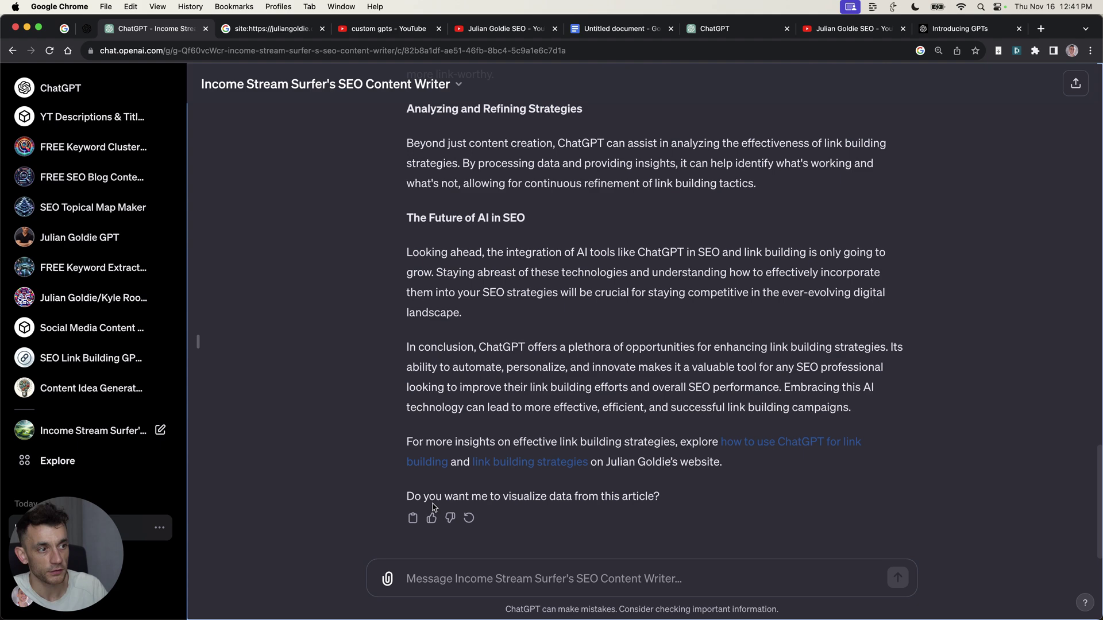
- Reply Yes to the GPT's offer to visualize the article's data
{"action": "triple_click", "coordinate": [434, 502]}
{"action": "left_click", "coordinate": [647, 580]}
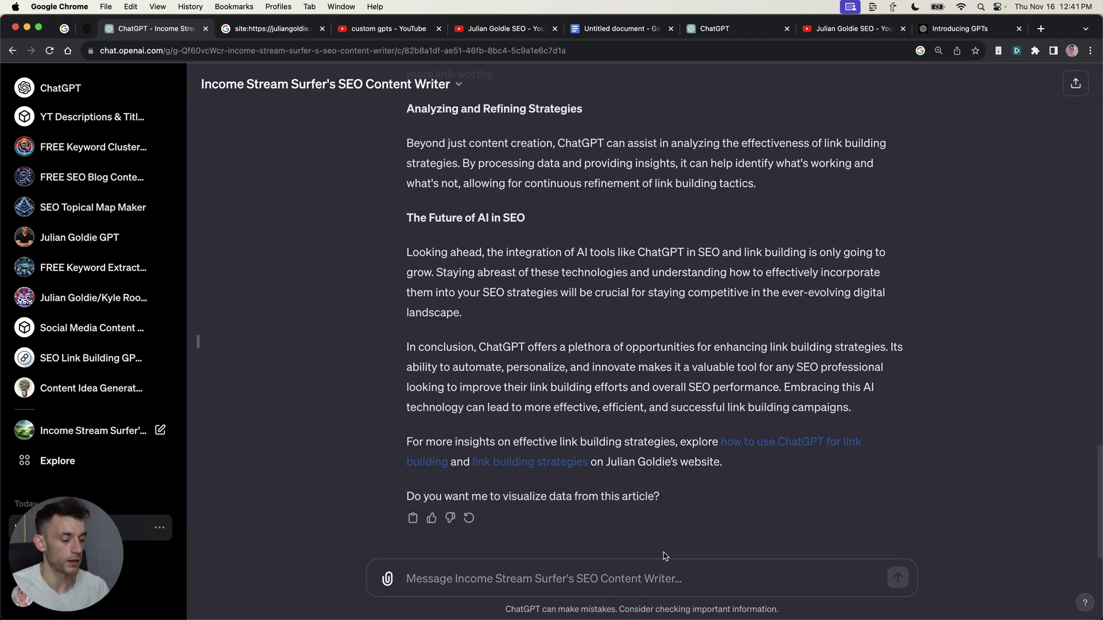
{"action": "type", "text": "Yes"}
{"action": "key", "text": "Return"}
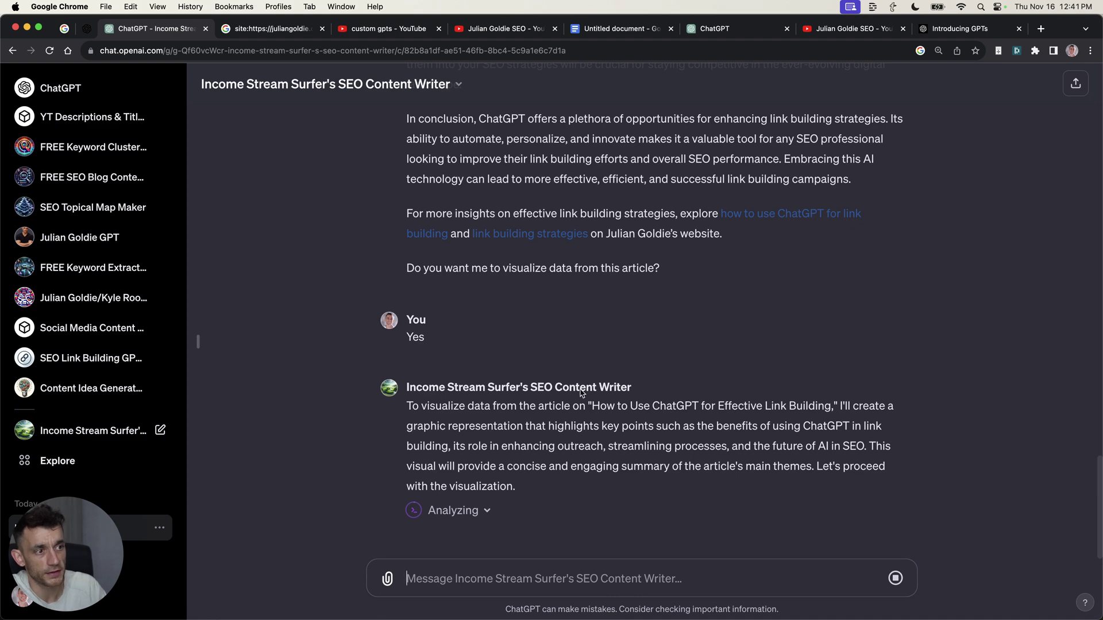
- Expand the running analysis and review the Impact of ChatGPT in Different Aspects of Link Building chart
{"action": "double_click", "coordinate": [483, 511]}
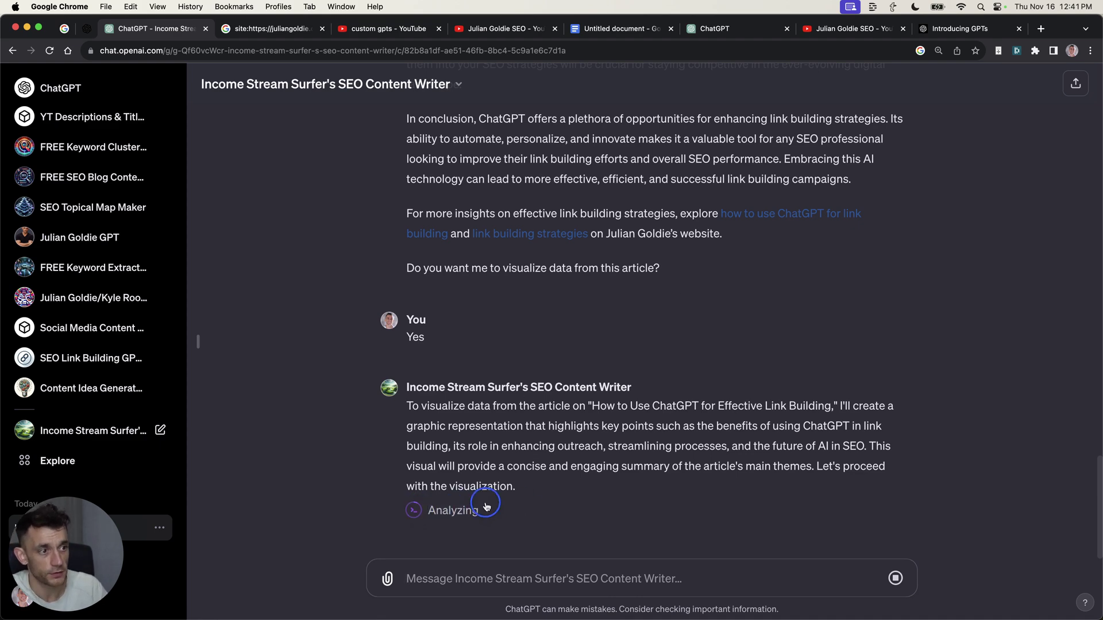
{"action": "scroll", "coordinate": [494, 488], "scroll_direction": "up", "scroll_amount": 20}
{"action": "scroll", "coordinate": [508, 430], "scroll_direction": "down", "scroll_amount": 20}
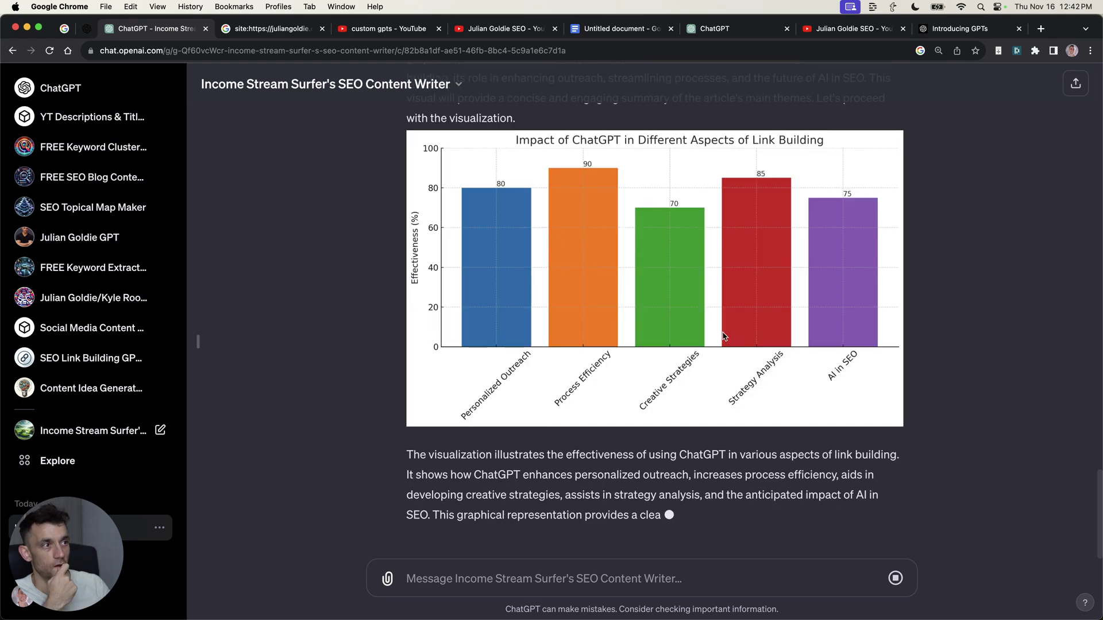
{"action": "scroll", "coordinate": [540, 327], "scroll_direction": "up", "scroll_amount": 15}
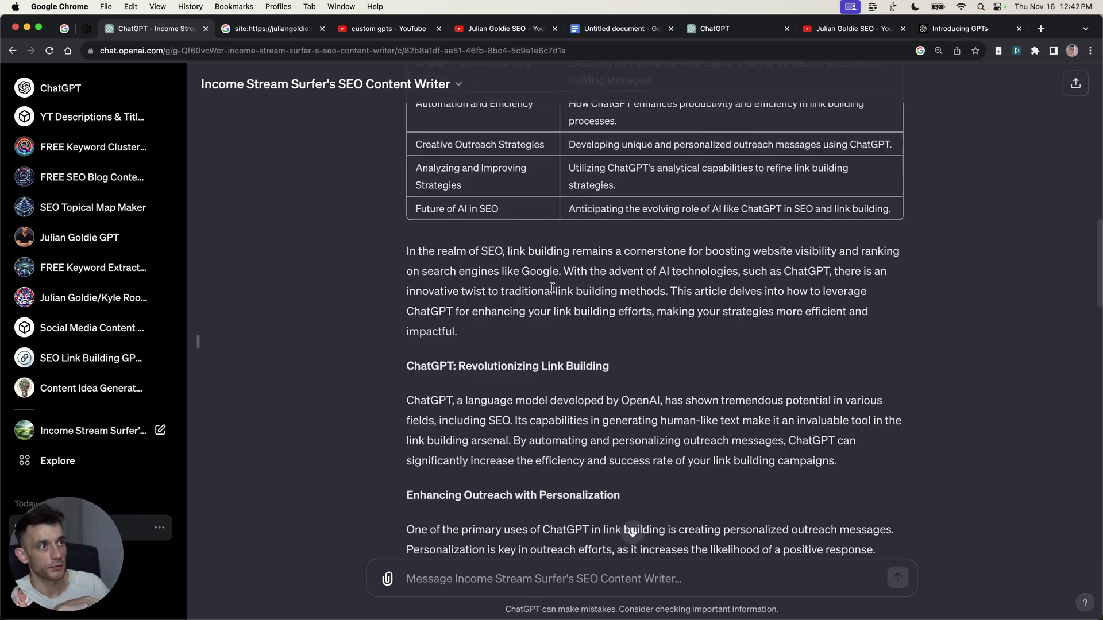
{"action": "scroll", "coordinate": [530, 313], "scroll_direction": "down", "scroll_amount": 15}
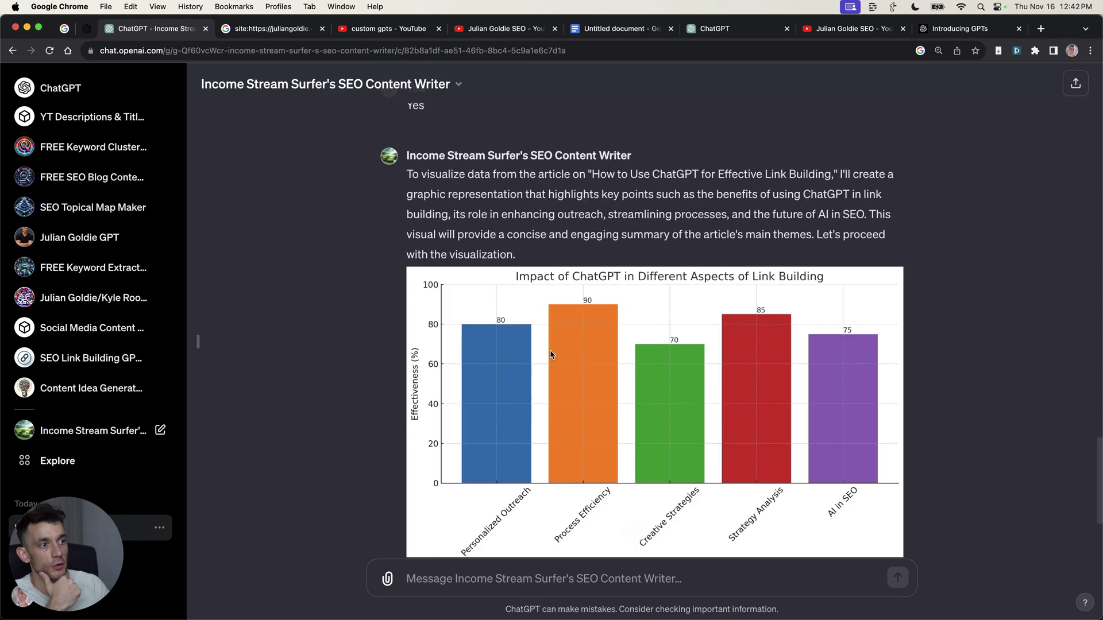
{"action": "scroll", "coordinate": [551, 270], "scroll_direction": "up", "scroll_amount": 10}
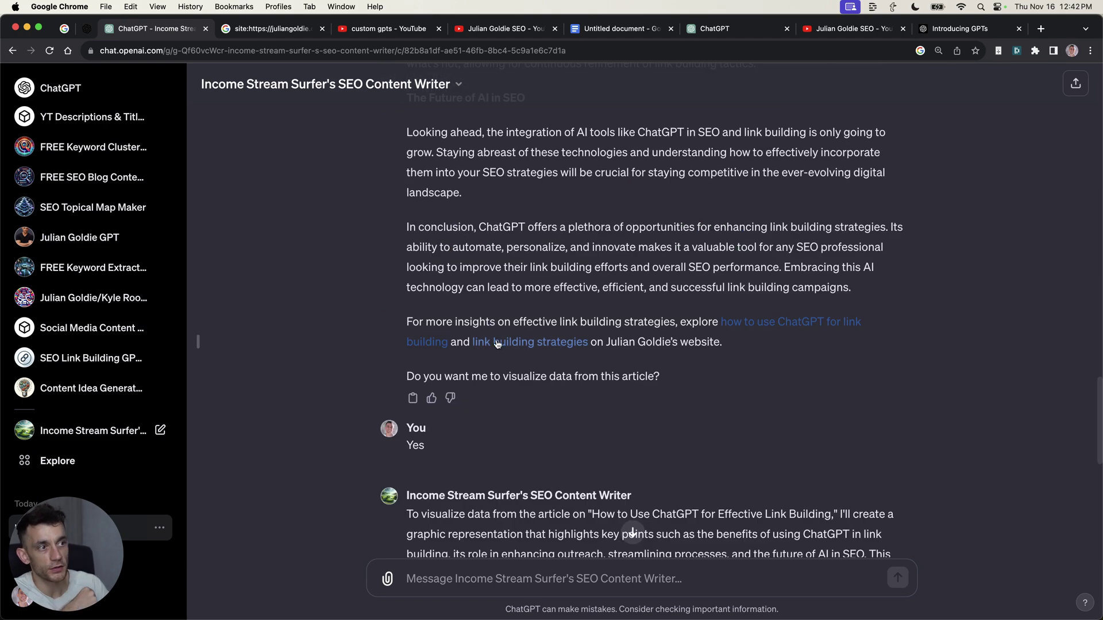
{"action": "scroll", "coordinate": [494, 326], "scroll_direction": "down", "scroll_amount": 10}
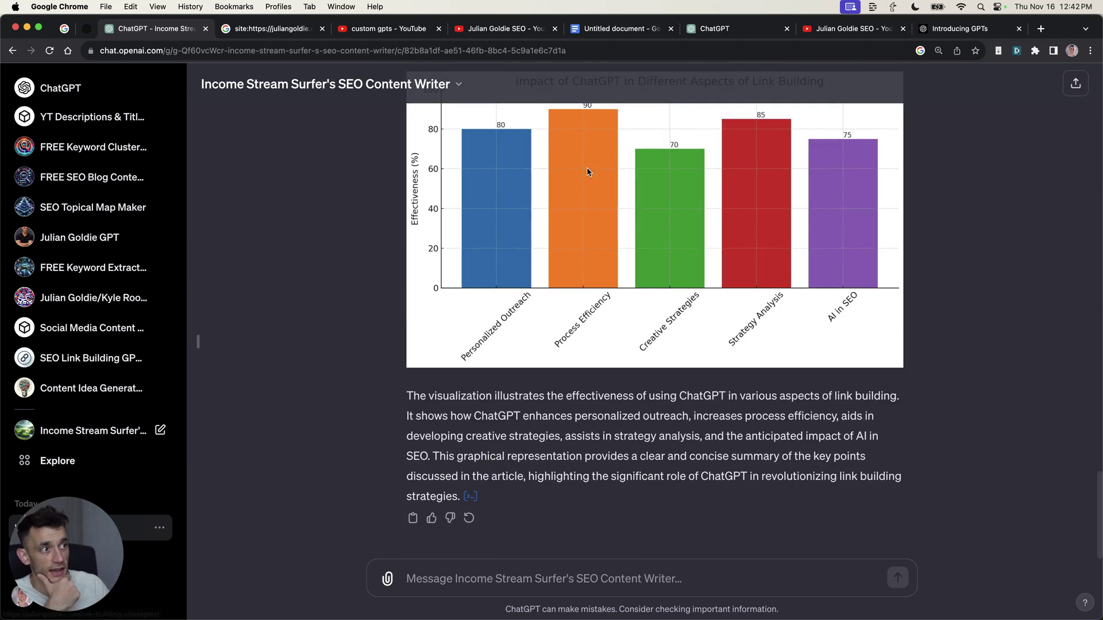
{"action": "scroll", "coordinate": [571, 376], "scroll_direction": "up", "scroll_amount": 15}
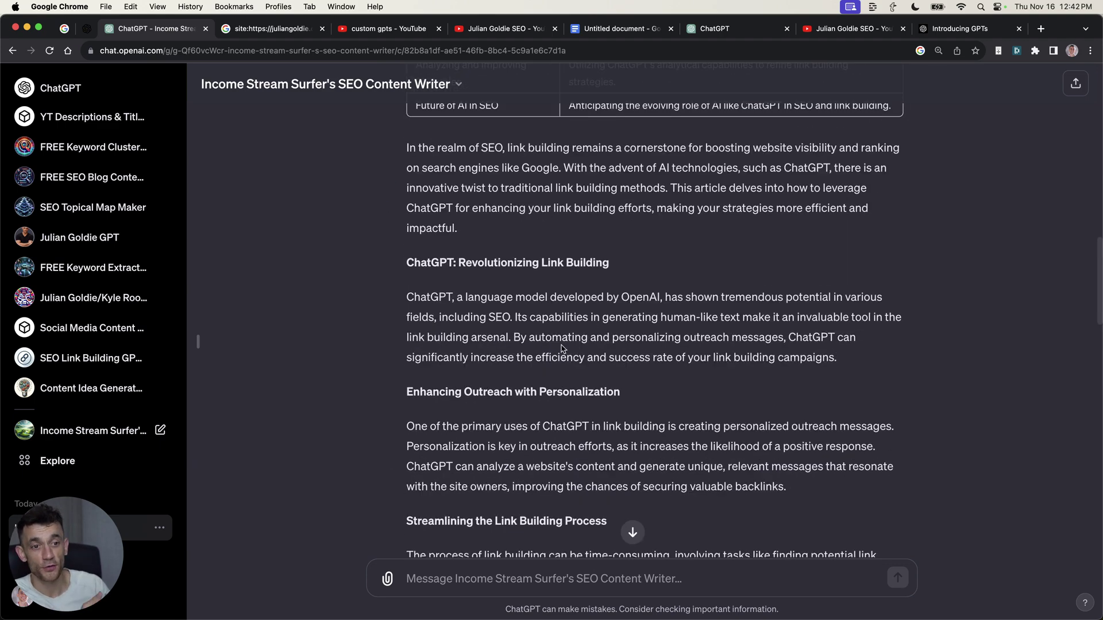
{"action": "scroll", "coordinate": [658, 298], "scroll_direction": "down", "scroll_amount": 15}
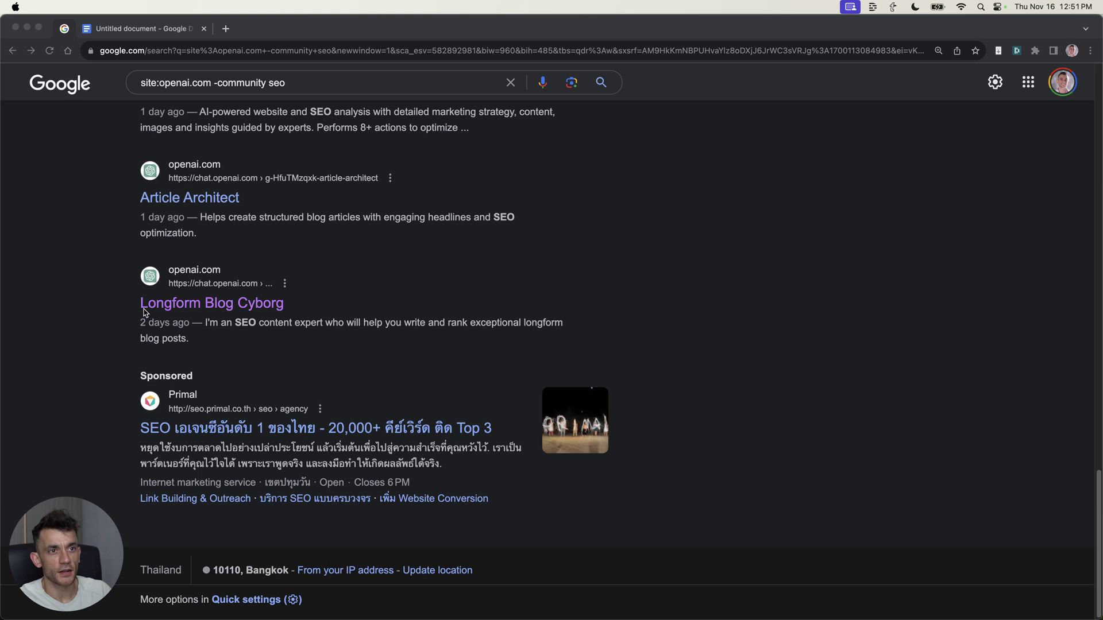
- Open Longform Blog Cyborg from the site:openai.com -community seo results
{"action": "left_click", "coordinate": [90, 283]}
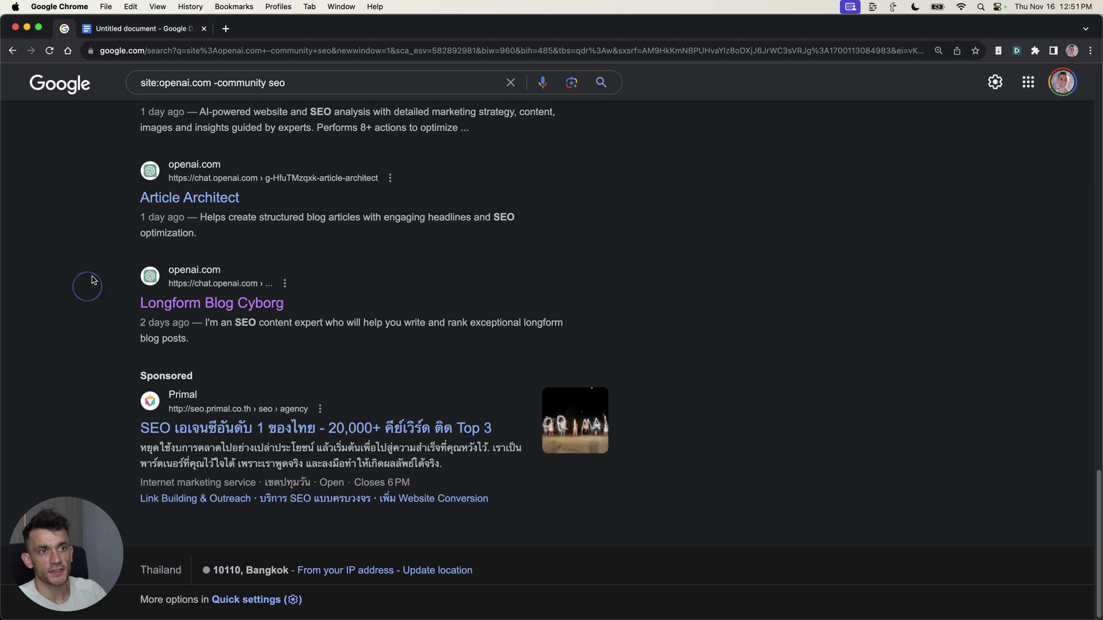
{"action": "left_click", "coordinate": [196, 312]}
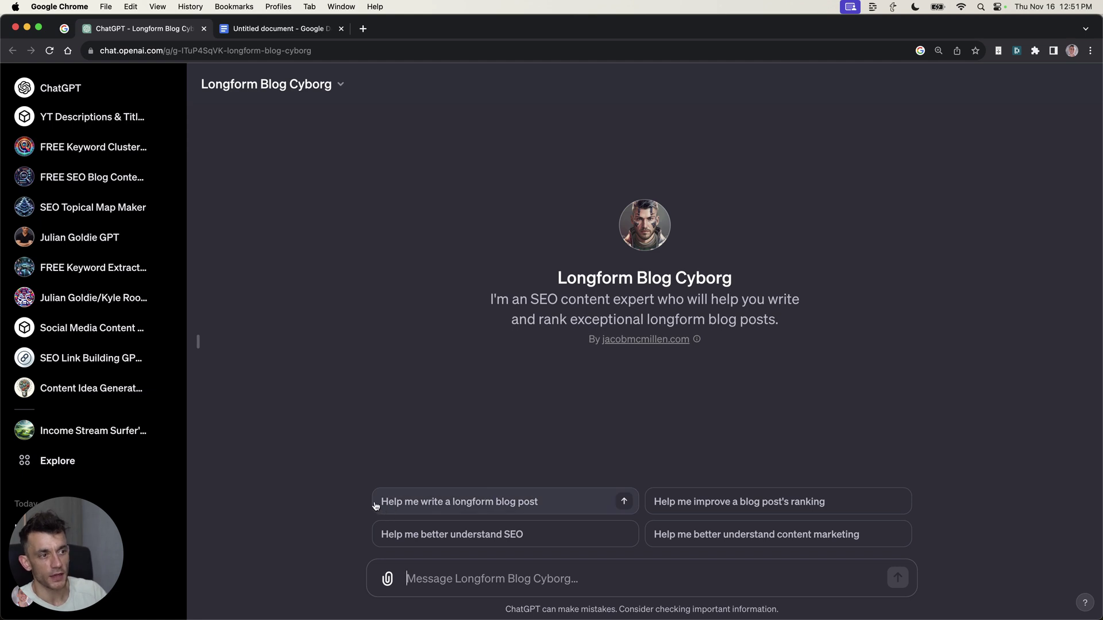
- Send the keyword 'Can cats eat bananas' to Longform Blog Cyborg
{"action": "left_click", "coordinate": [405, 504]}
{"action": "type", "text": "Can cats eat"}
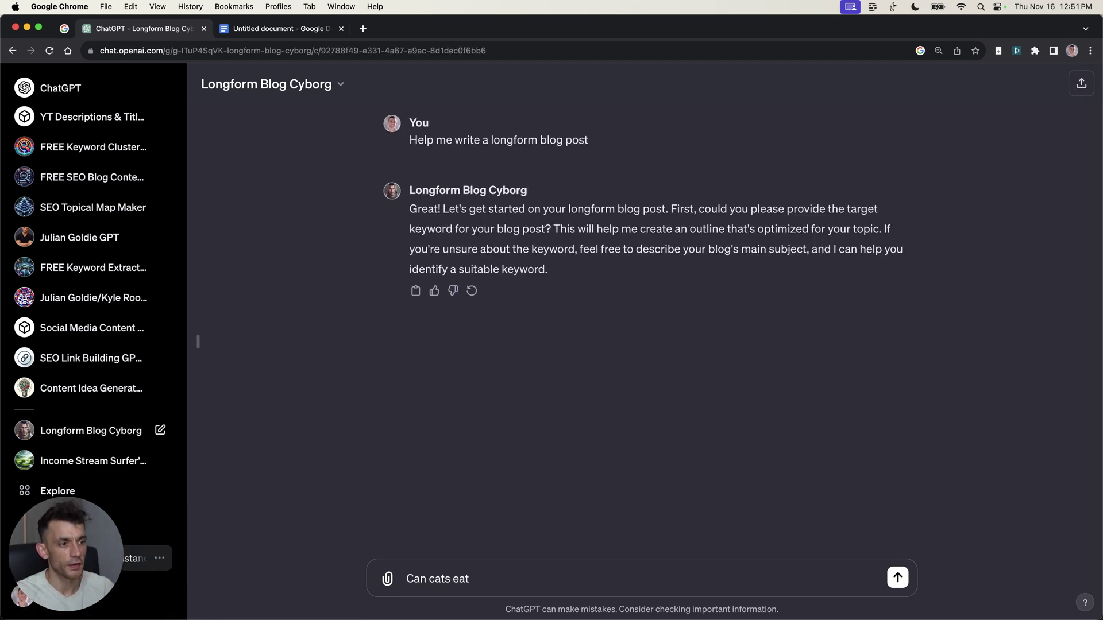
{"action": "type", "text": " bananas"}
{"action": "key", "text": "Return"}
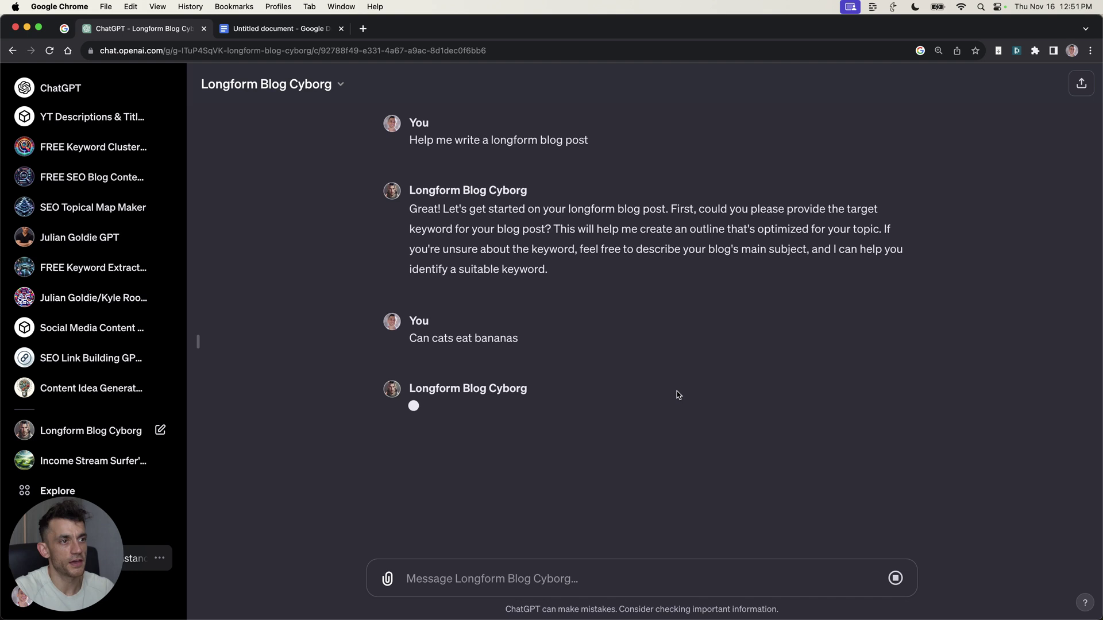
- Skim the seven-section outline and its closing question about starting to write
{"action": "left_click_drag", "start_coordinate": [406, 405], "coordinate": [594, 420]}
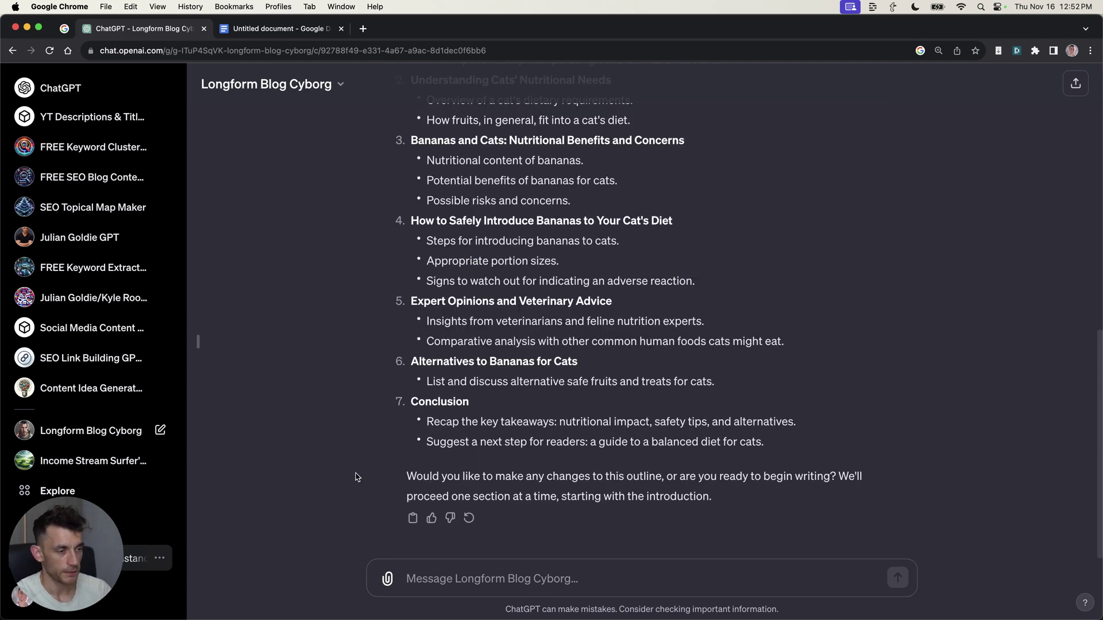
{"action": "left_click_drag", "start_coordinate": [357, 477], "coordinate": [414, 86]}
{"action": "left_click_drag", "start_coordinate": [421, 317], "coordinate": [474, 317]}
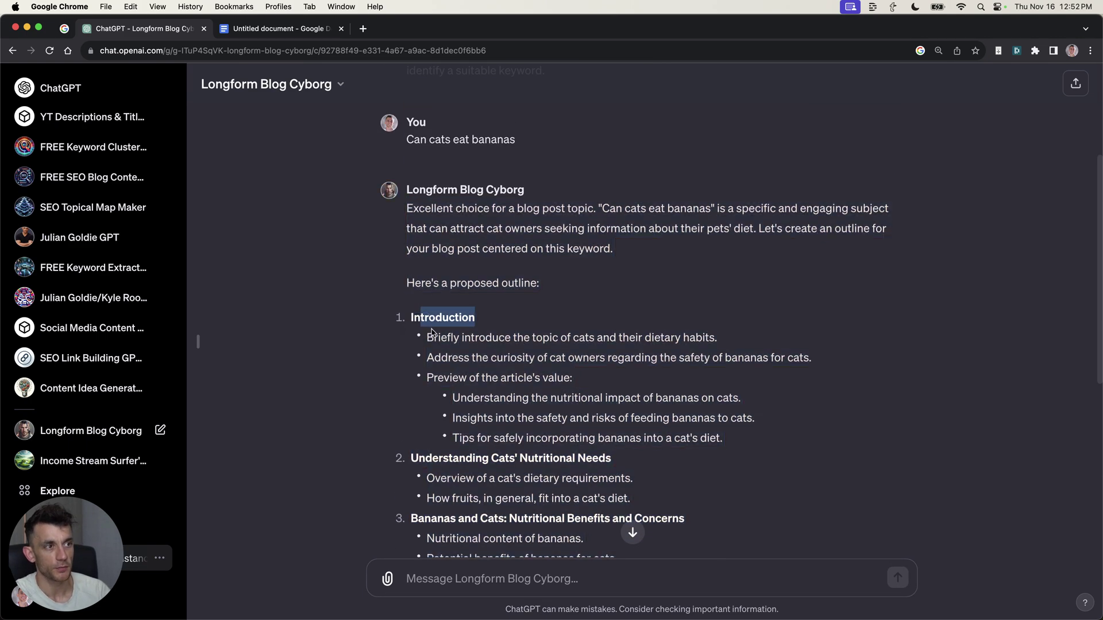
{"action": "scroll", "coordinate": [448, 402], "scroll_direction": "down", "scroll_amount": 6}
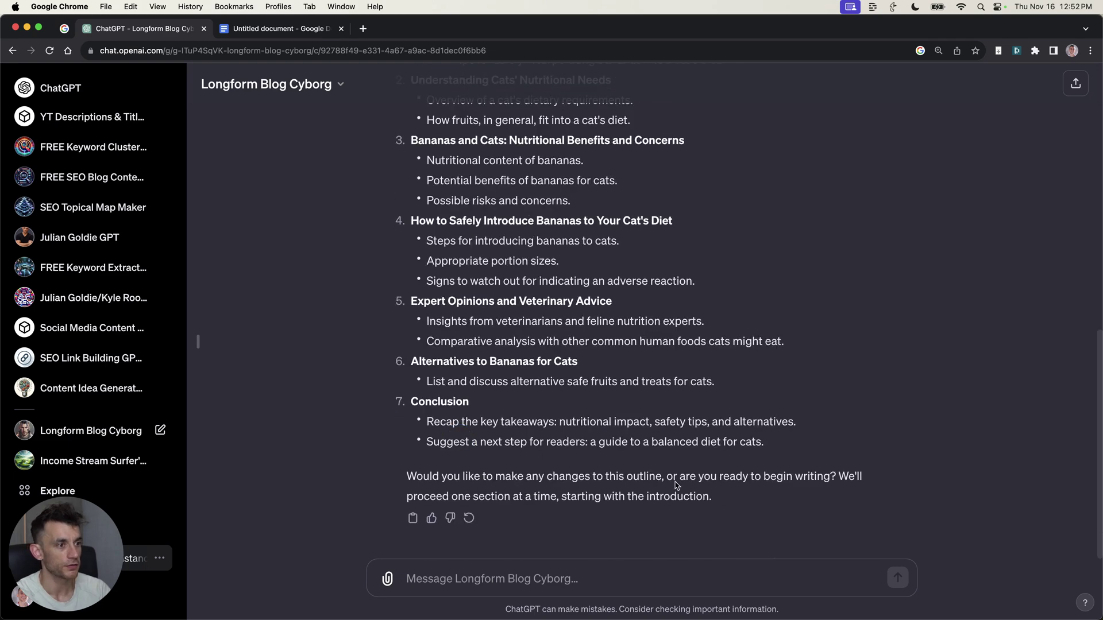
{"action": "left_click_drag", "start_coordinate": [740, 509], "coordinate": [514, 459]}
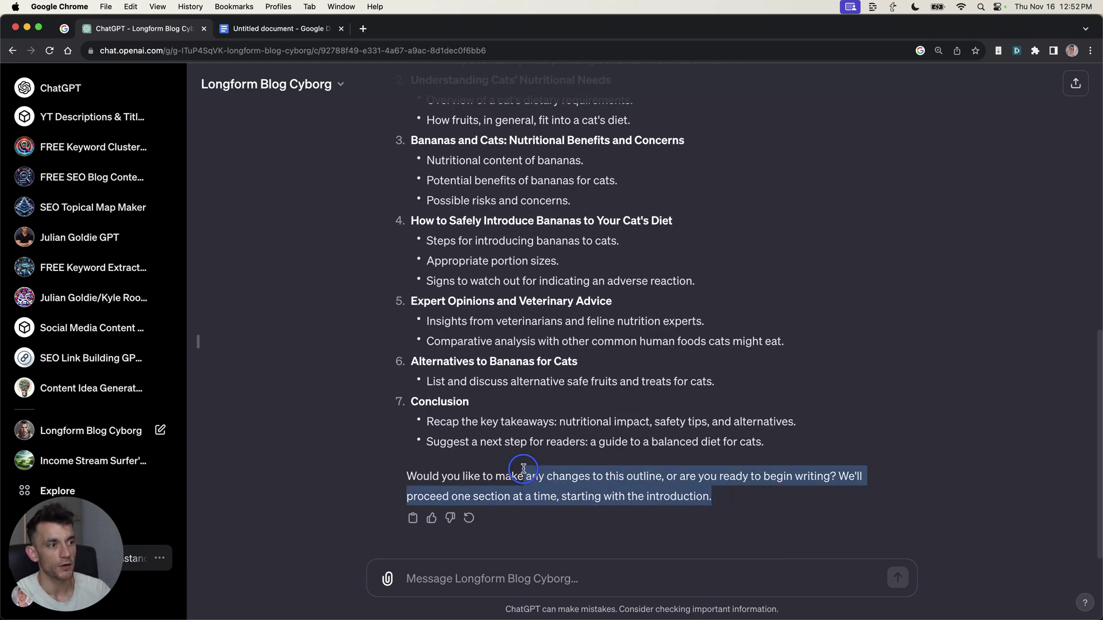
{"action": "left_click", "coordinate": [773, 504]}
{"action": "scroll", "coordinate": [775, 500], "scroll_direction": "up", "scroll_amount": 3}
{"action": "scroll", "coordinate": [783, 536], "scroll_direction": "down", "scroll_amount": 3}
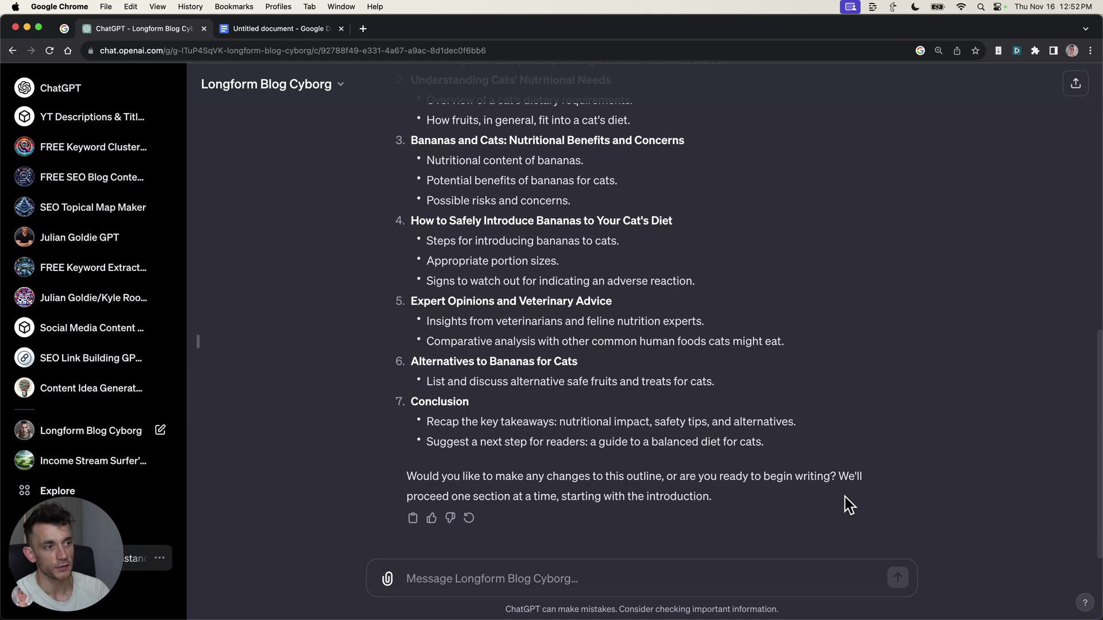
{"action": "scroll", "coordinate": [576, 248], "scroll_direction": "up", "scroll_amount": 5}
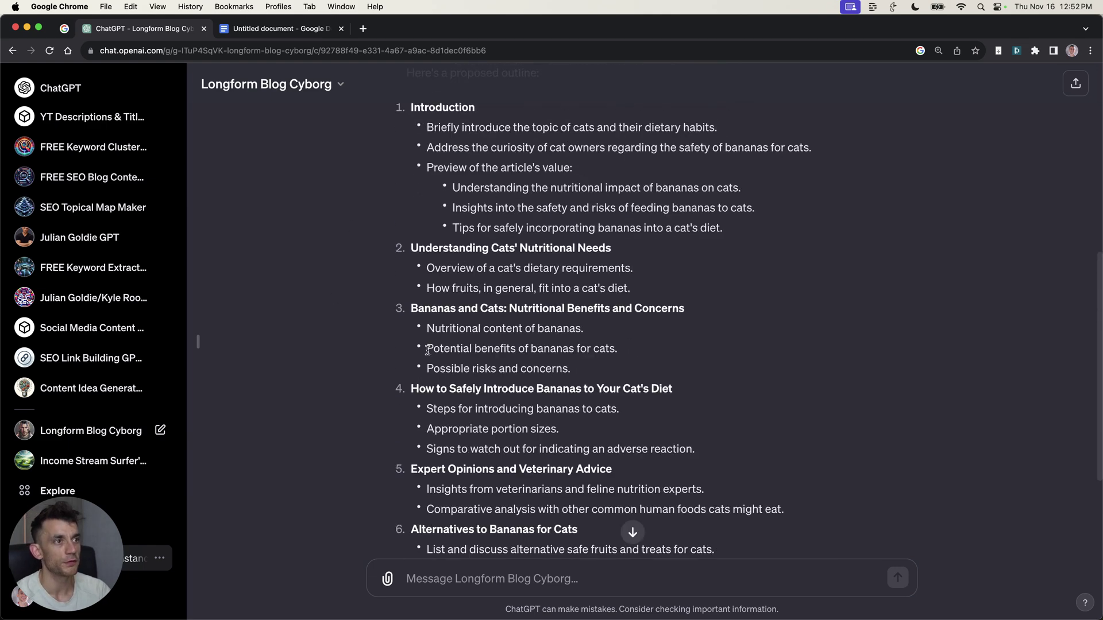
- Send 'Go ahead' so the bot writes the blog post's Introduction
{"action": "left_click_drag", "start_coordinate": [421, 241], "coordinate": [596, 352]}
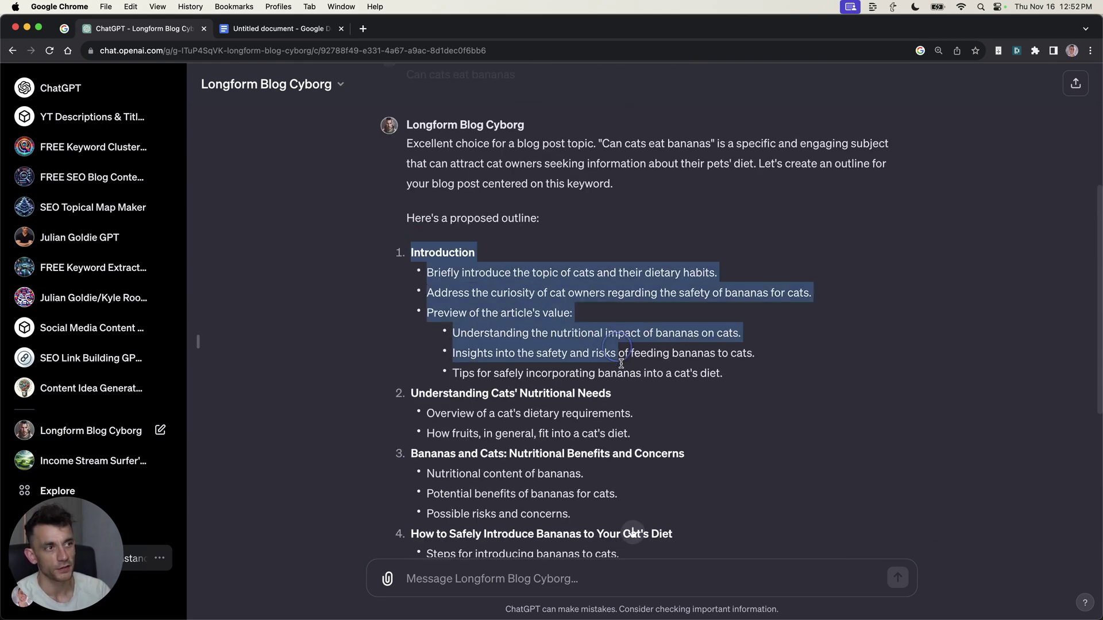
{"action": "left_click", "coordinate": [632, 533]}
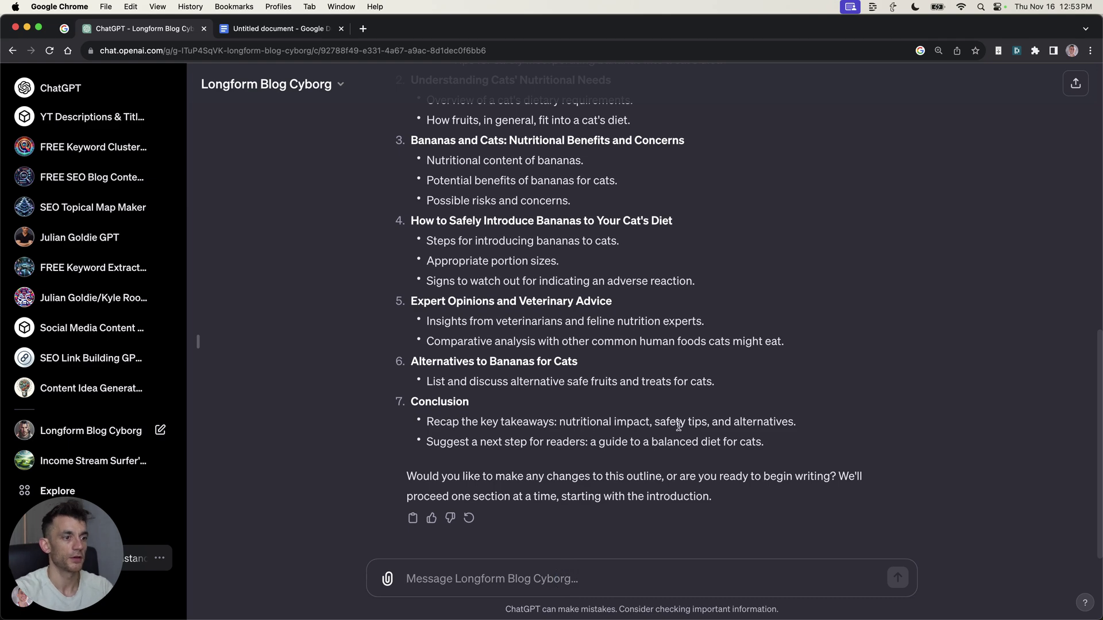
{"action": "type", "text": "Go ahead"}
{"action": "key", "text": "Return"}
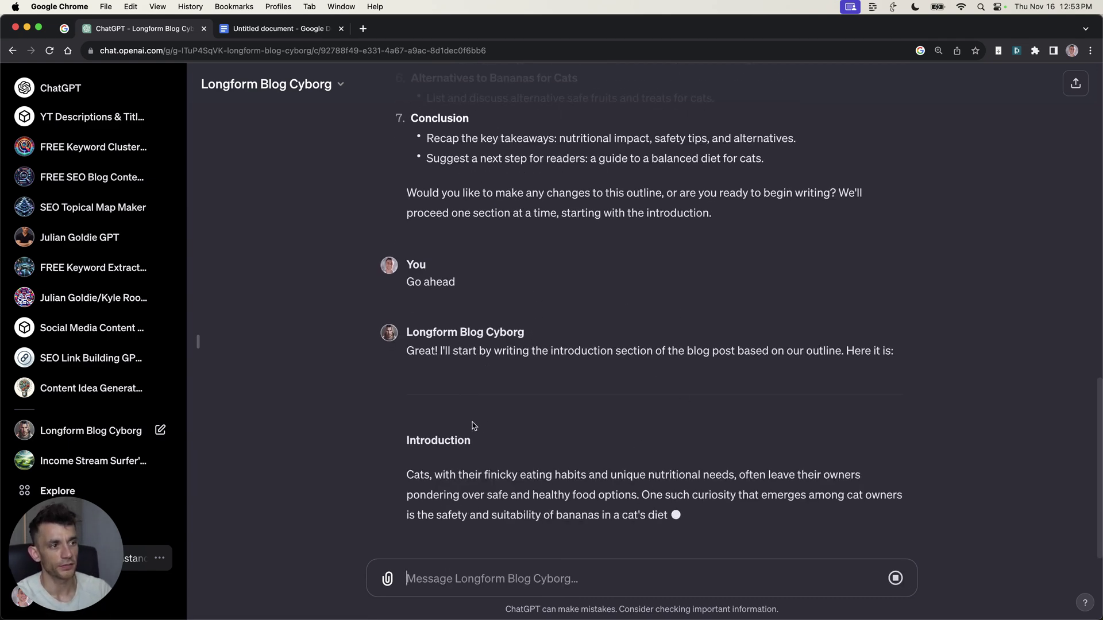
{"action": "key", "text": "super+l"}
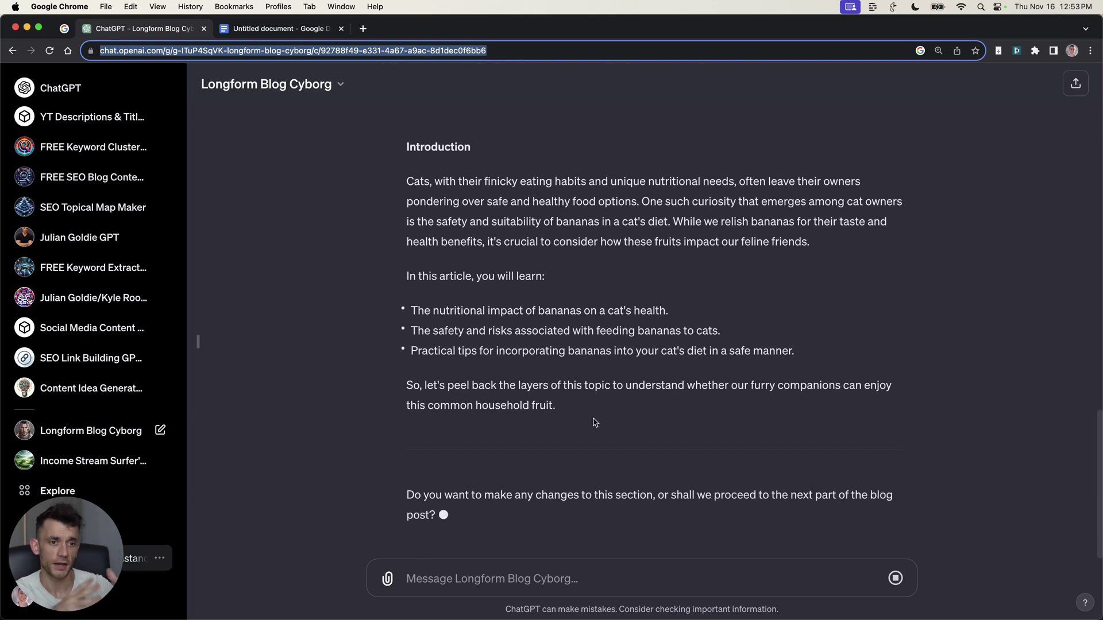
- Reply 'Yes' to approve the Introduction and continue to the Understanding Cats' Nutritional Needs section
{"action": "left_click", "coordinate": [628, 574]}
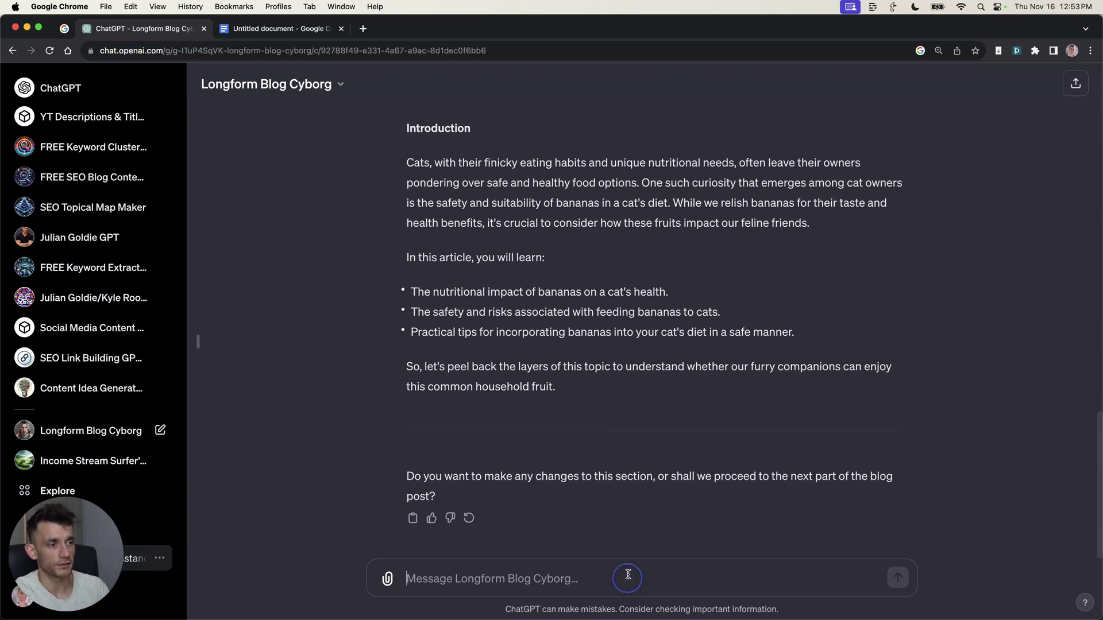
{"action": "type", "text": "Yes"}
{"action": "key", "text": "Return"}
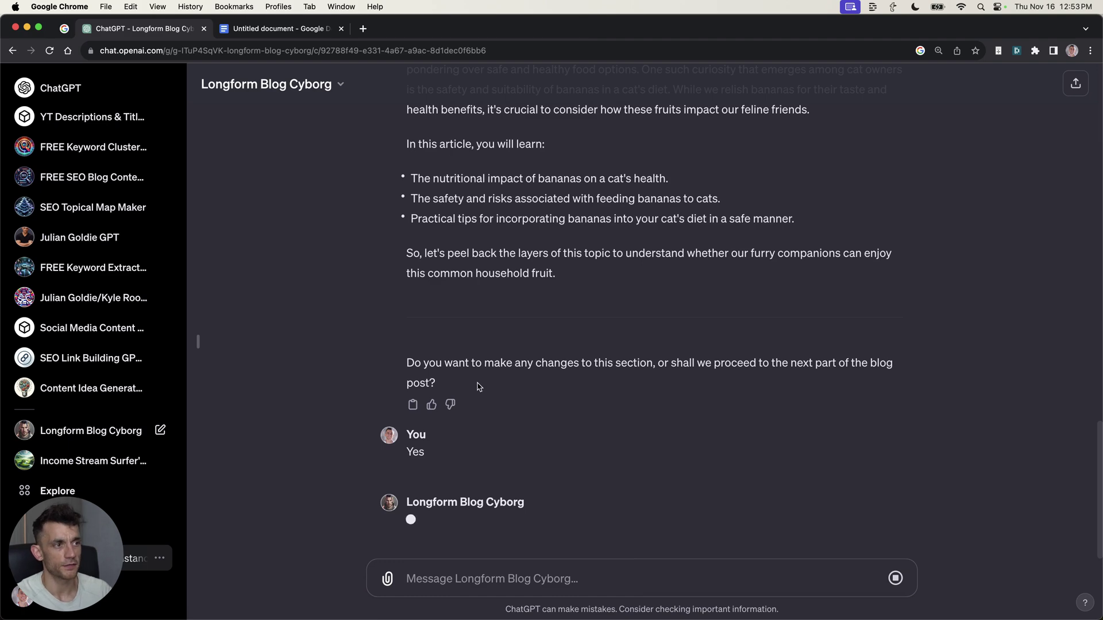
{"action": "scroll", "coordinate": [540, 287], "scroll_direction": "up", "scroll_amount": 3}
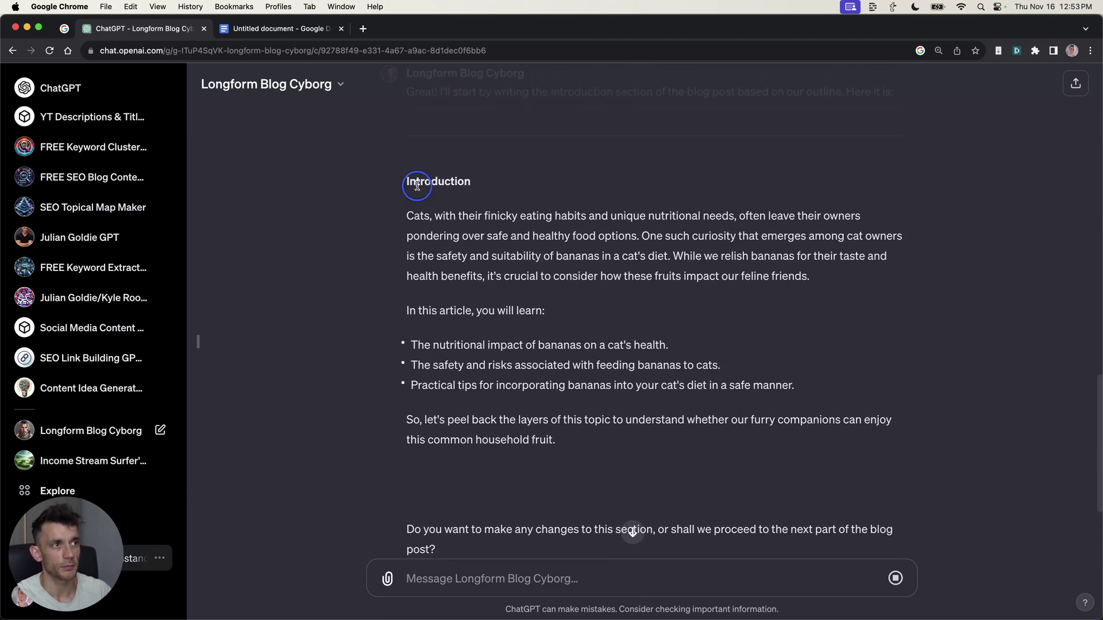
{"action": "double_click", "coordinate": [417, 185]}
{"action": "scroll", "coordinate": [575, 374], "scroll_direction": "up", "scroll_amount": 6}
{"action": "scroll", "coordinate": [407, 258], "scroll_direction": "down", "scroll_amount": 8}
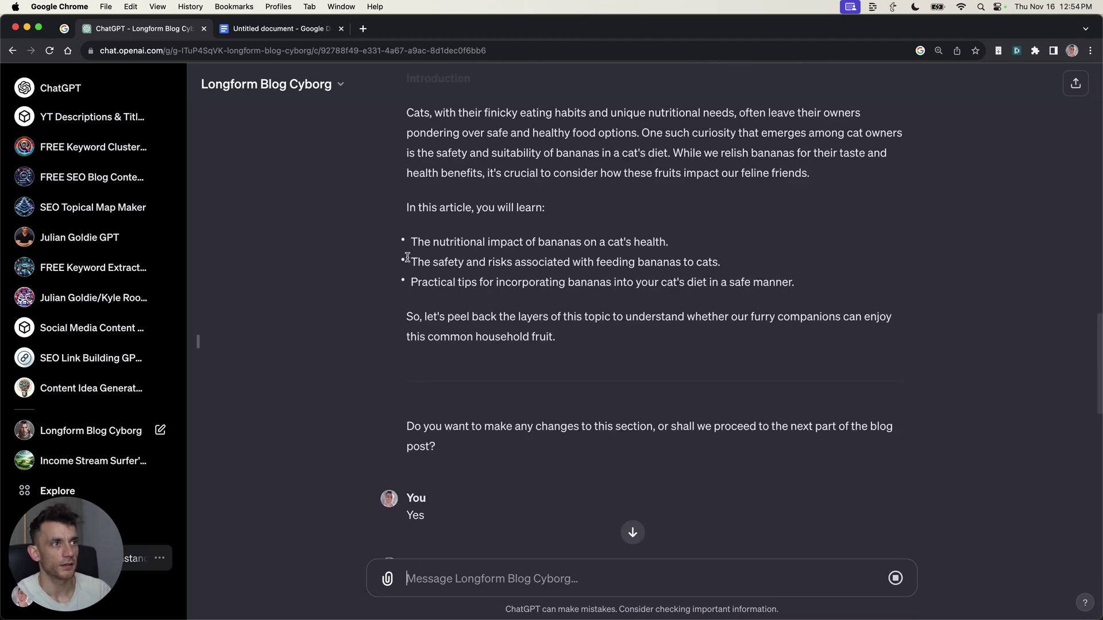
{"action": "scroll", "coordinate": [413, 287], "scroll_direction": "up", "scroll_amount": 2}
{"action": "scroll", "coordinate": [416, 310], "scroll_direction": "down", "scroll_amount": 6}
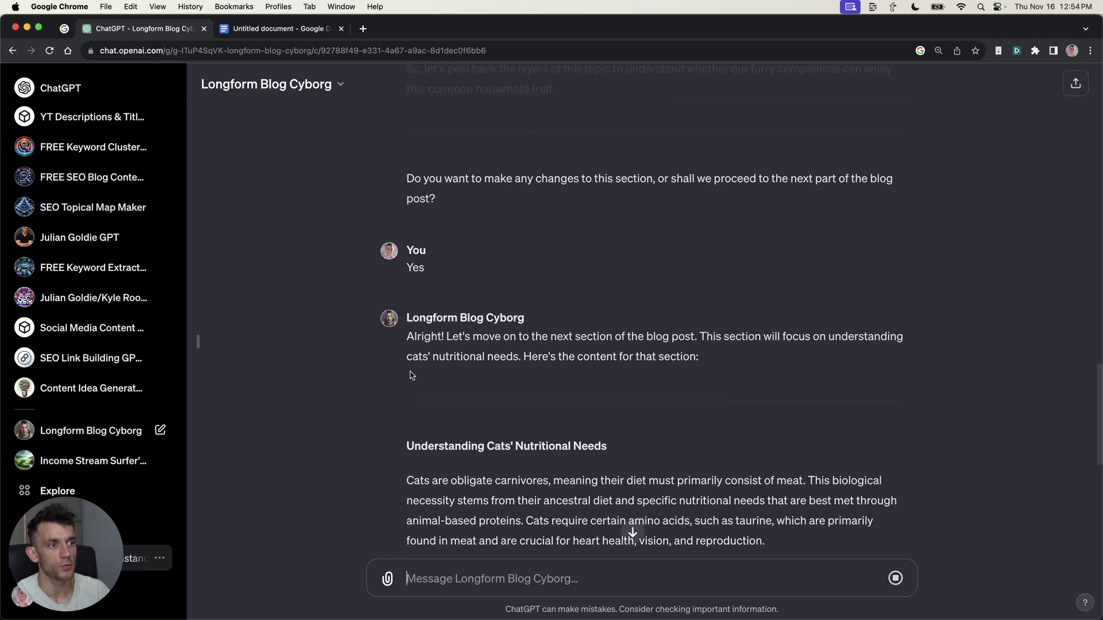
{"action": "scroll", "coordinate": [417, 339], "scroll_direction": "down", "scroll_amount": 3}
- Count the words in the Understanding Cats' Nutritional Needs section with Word Counter Plus
{"action": "left_click", "coordinate": [419, 263]}
{"action": "scroll", "coordinate": [418, 263], "scroll_direction": "down", "scroll_amount": 4}
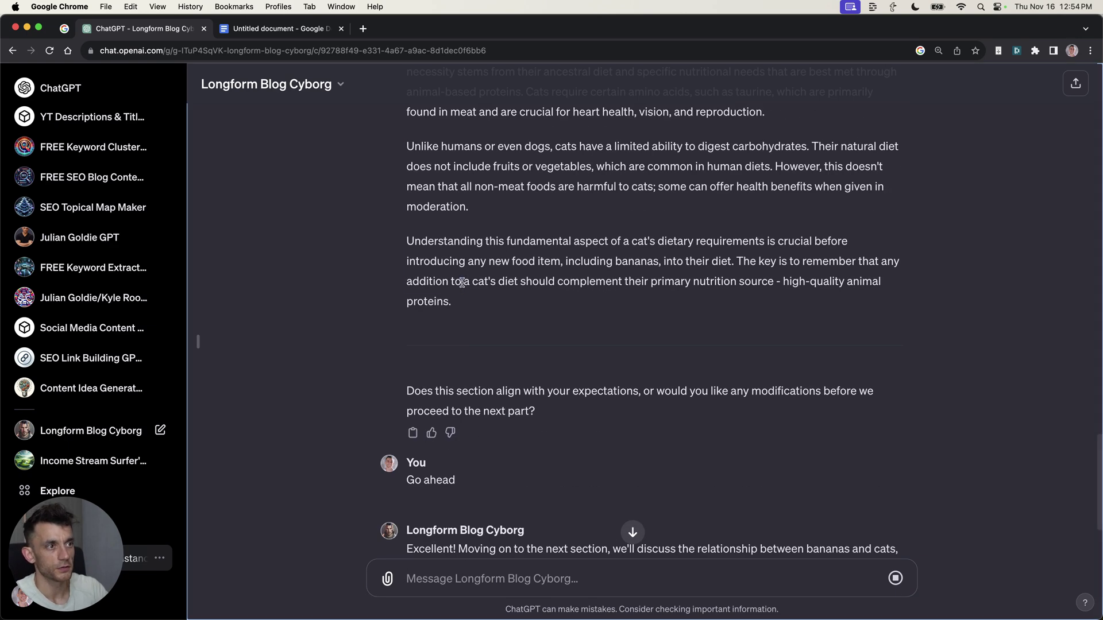
{"action": "left_click", "coordinate": [452, 301], "text": "shift"}
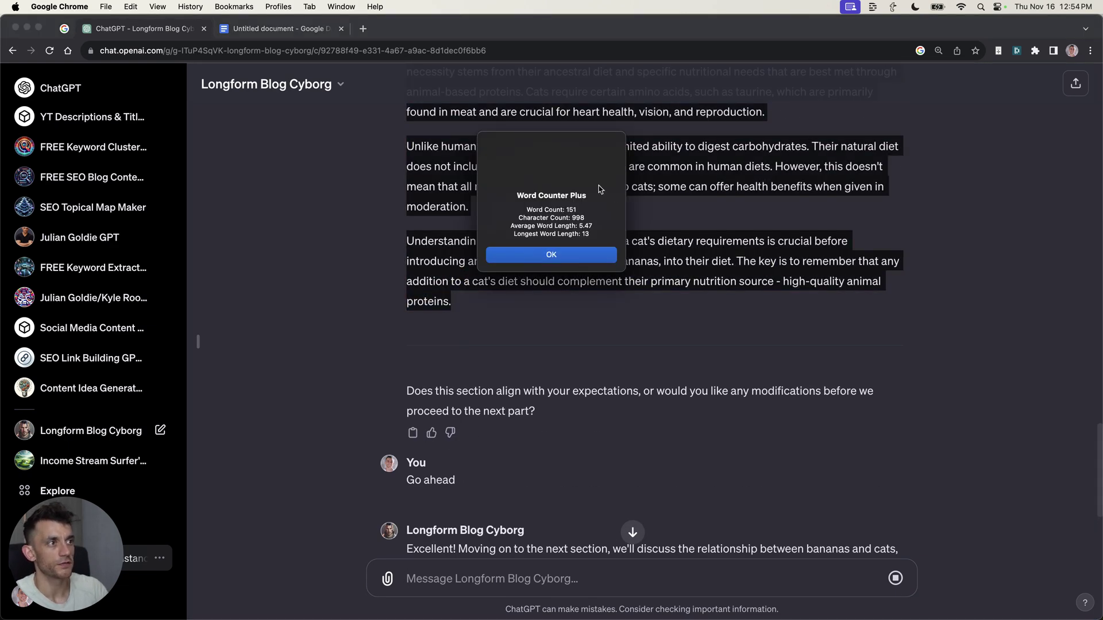
{"action": "left_click", "coordinate": [566, 256]}
{"action": "left_click", "coordinate": [576, 370]}
{"action": "scroll", "coordinate": [576, 369], "scroll_direction": "down", "scroll_amount": 6}
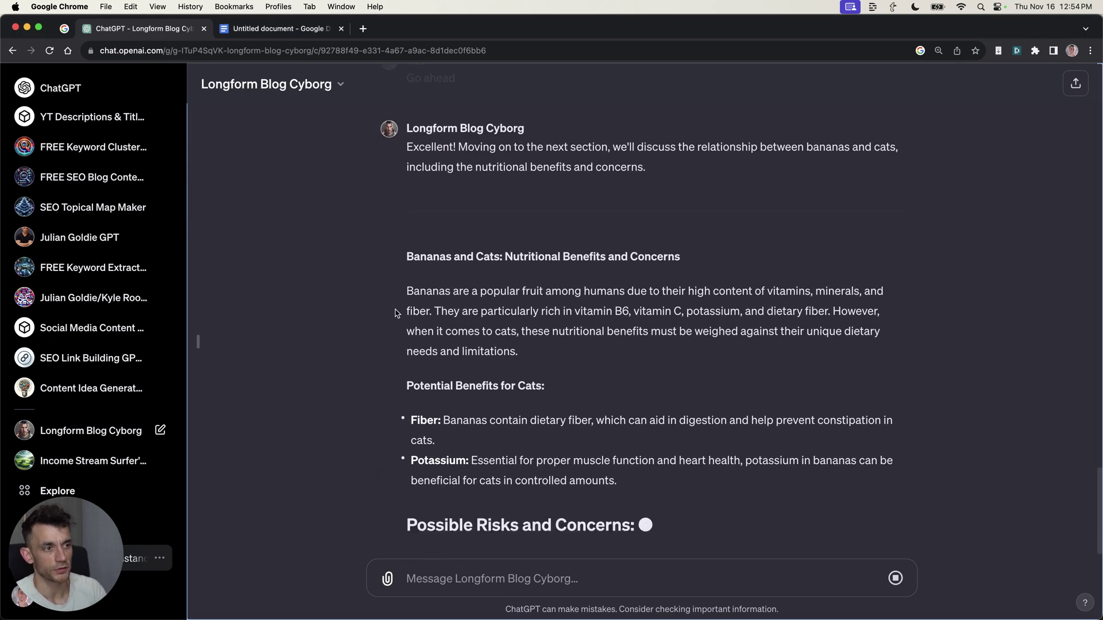
- Select the Bananas and Cats section and confirm its length of 203 words
{"action": "double_click", "coordinate": [428, 141]}
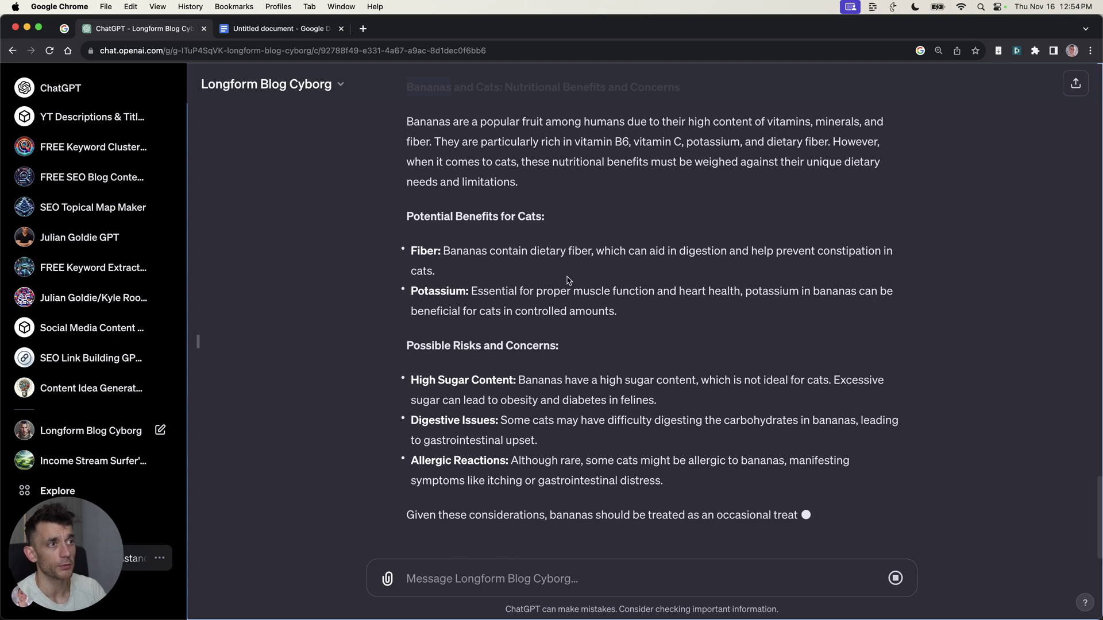
{"action": "left_click", "coordinate": [698, 481], "text": "shift"}
{"action": "key", "text": "super+shift+w"}
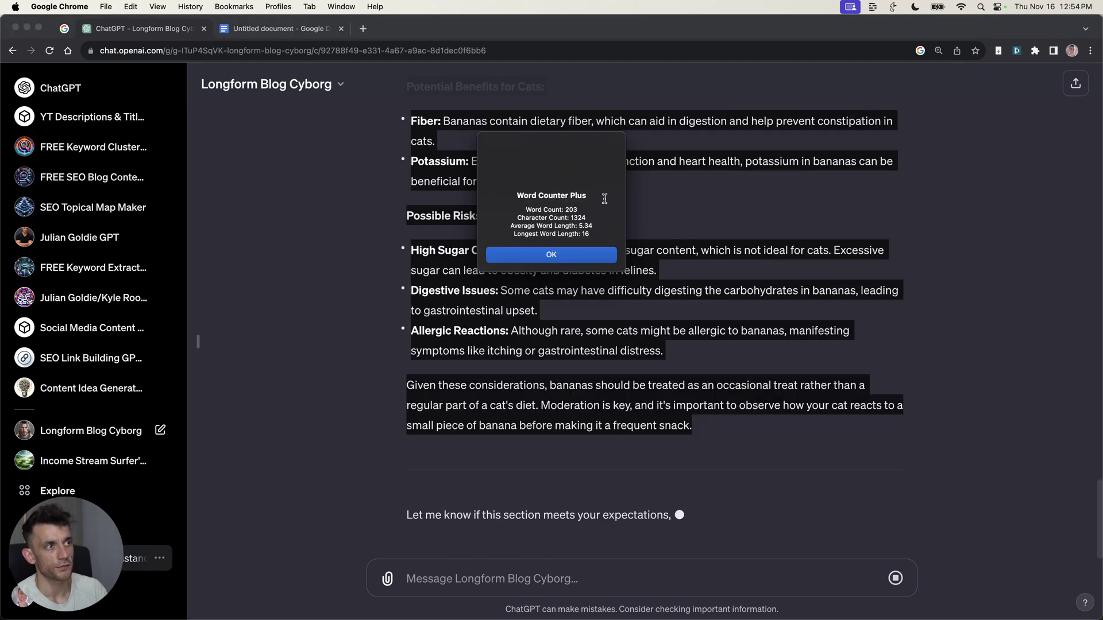
{"action": "left_click", "coordinate": [552, 253]}
{"action": "scroll", "coordinate": [613, 347], "scroll_direction": "up", "scroll_amount": 15}
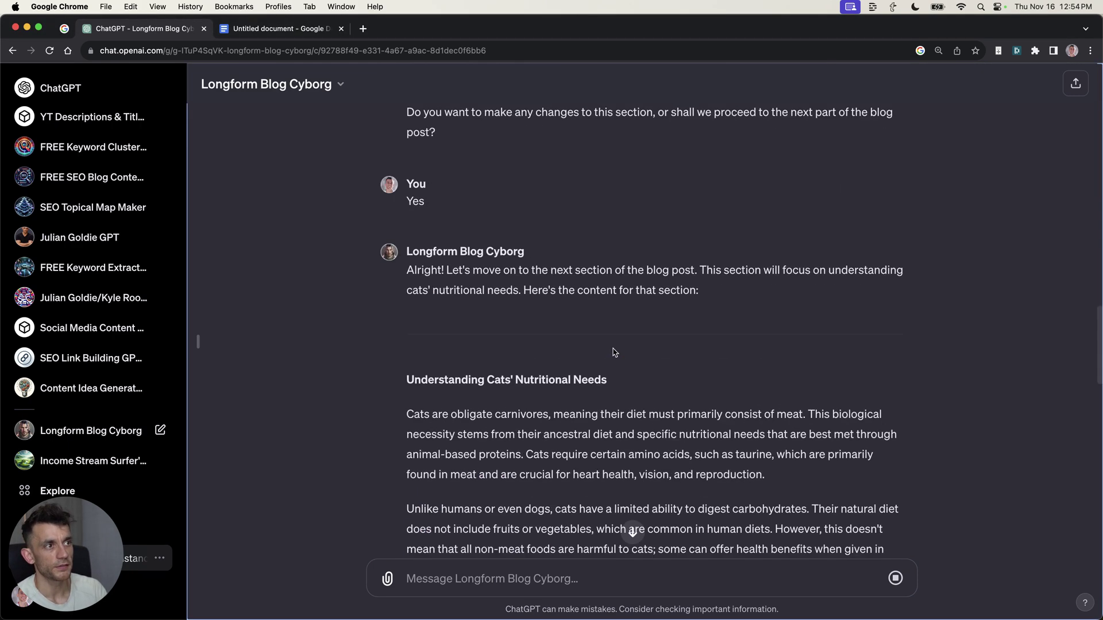
{"action": "scroll", "coordinate": [613, 352], "scroll_direction": "up", "scroll_amount": 15}
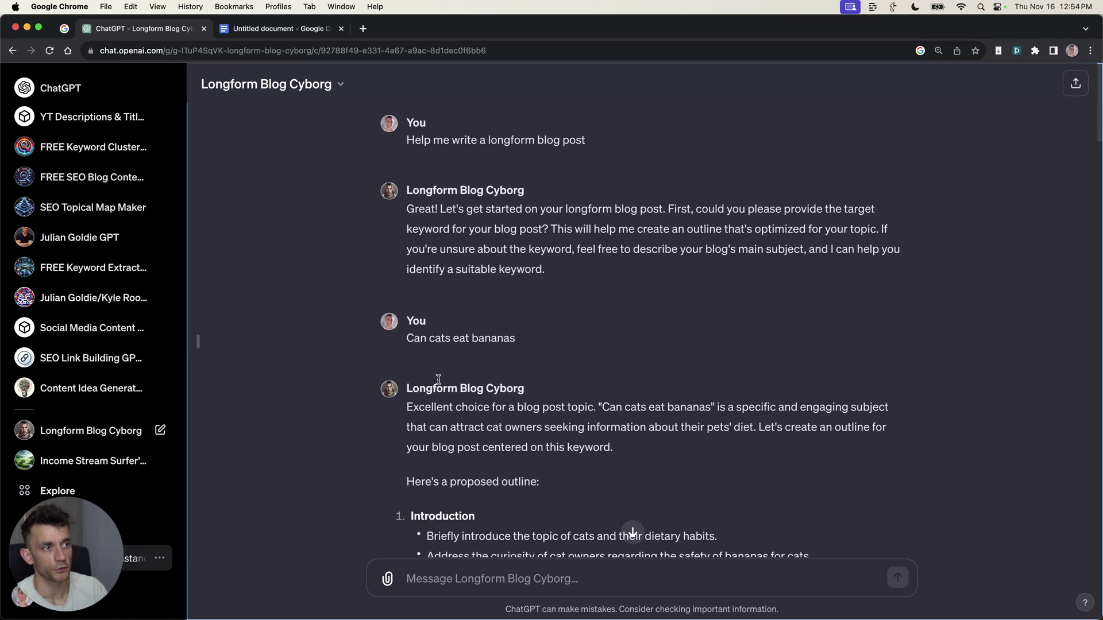
- Scroll back through the conversation, highlighting the outline reply along the way
{"action": "left_click", "coordinate": [633, 533]}
{"action": "scroll", "coordinate": [485, 287], "scroll_direction": "up", "scroll_amount": 3}
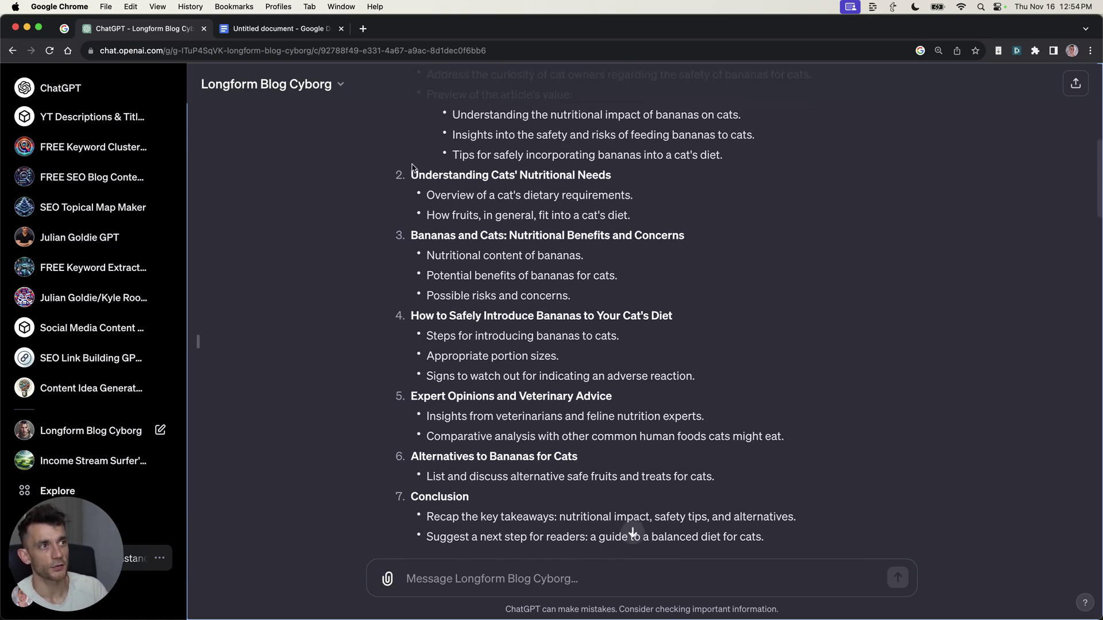
{"action": "scroll", "coordinate": [412, 167], "scroll_direction": "up", "scroll_amount": 3}
{"action": "left_click_drag", "start_coordinate": [391, 228], "coordinate": [582, 356]}
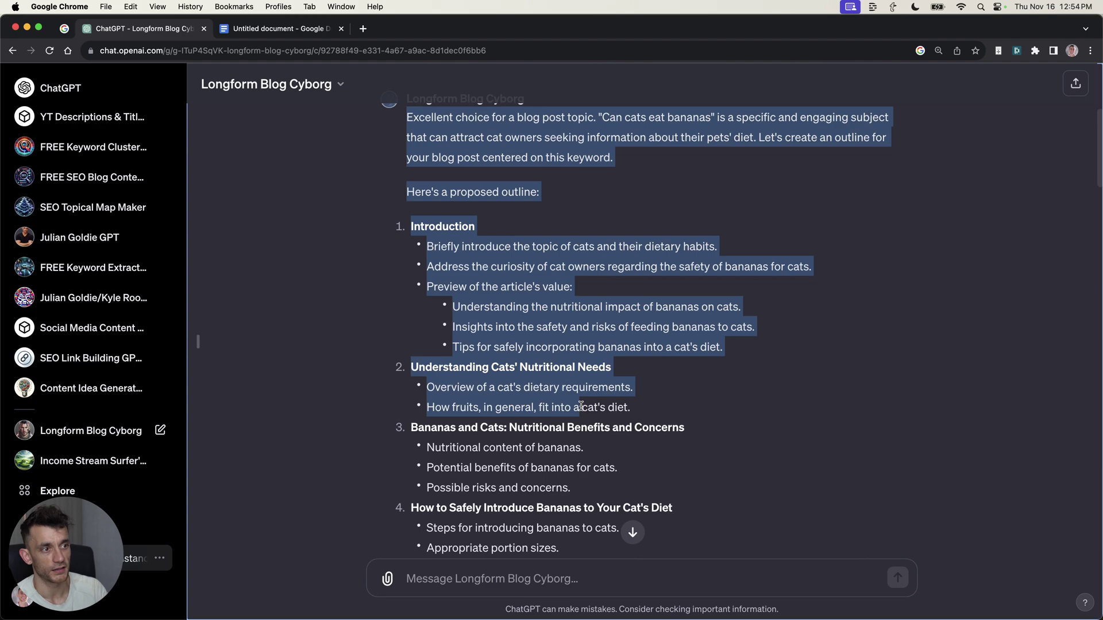
{"action": "left_click", "coordinate": [581, 406]}
{"action": "scroll", "coordinate": [565, 370], "scroll_direction": "down", "scroll_amount": 4}
{"action": "scroll", "coordinate": [542, 313], "scroll_direction": "down", "scroll_amount": 15}
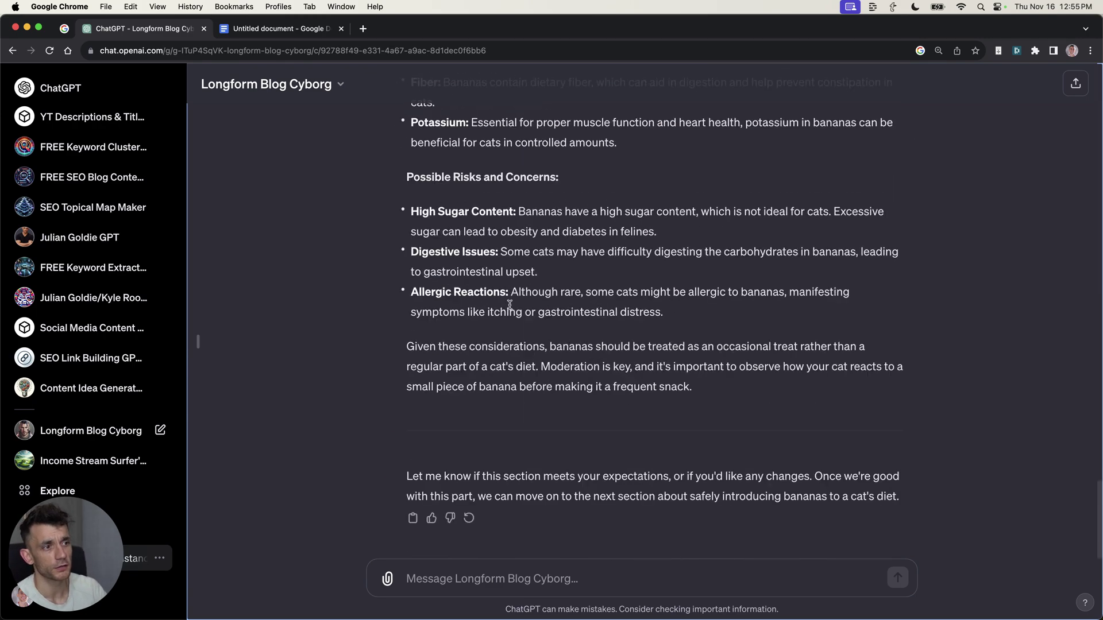
{"action": "scroll", "coordinate": [604, 381], "scroll_direction": "up", "scroll_amount": 15}
{"action": "scroll", "coordinate": [630, 384], "scroll_direction": "down", "scroll_amount": 10}
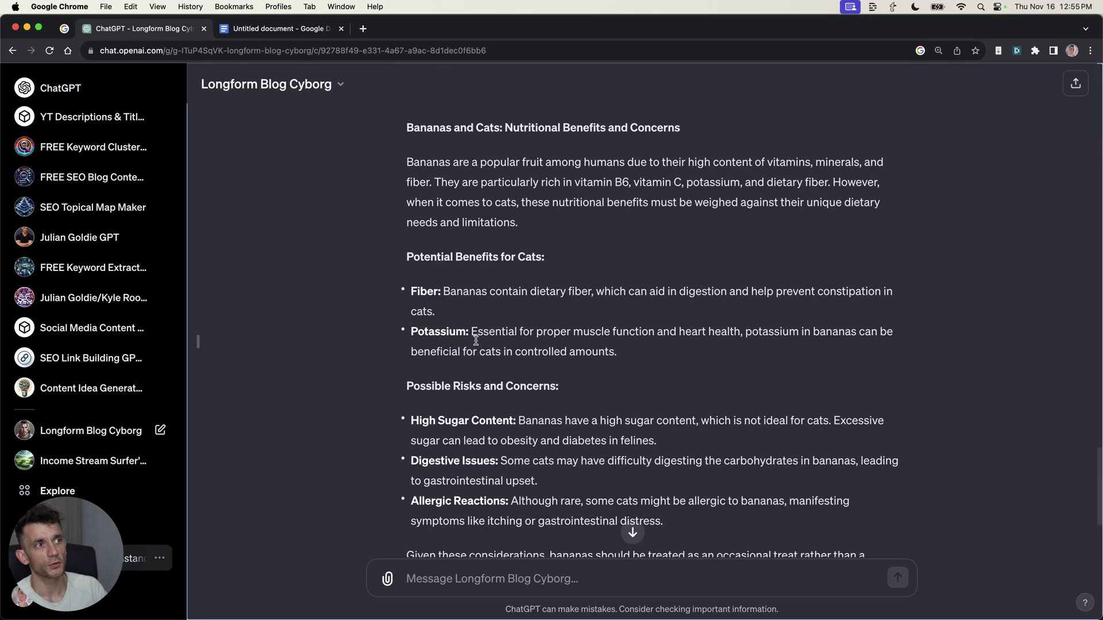
{"action": "scroll", "coordinate": [571, 387], "scroll_direction": "up", "scroll_amount": 1}
{"action": "scroll", "coordinate": [488, 195], "scroll_direction": "up", "scroll_amount": 15}
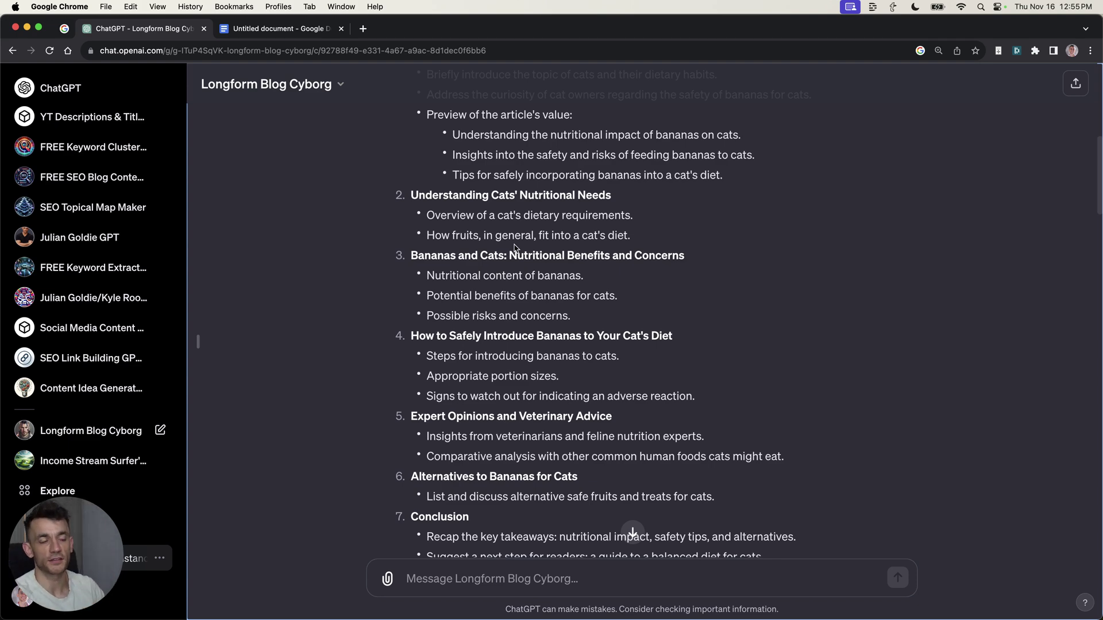
{"action": "scroll", "coordinate": [515, 249], "scroll_direction": "down", "scroll_amount": 15}
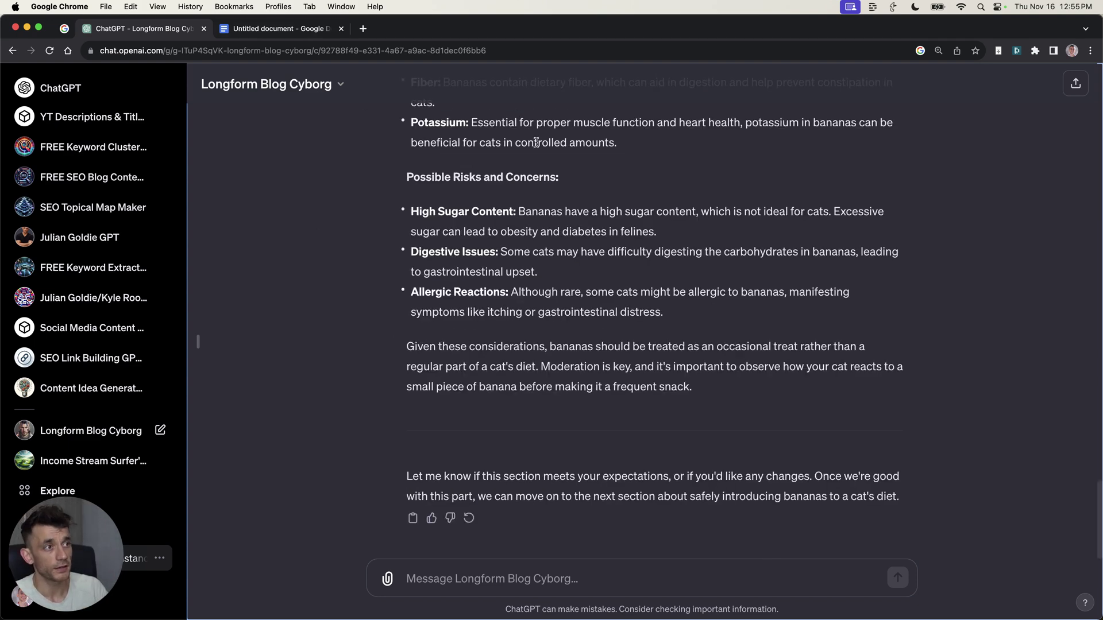
{"action": "scroll", "coordinate": [435, 260], "scroll_direction": "up", "scroll_amount": 10}
{"action": "scroll", "coordinate": [510, 170], "scroll_direction": "down", "scroll_amount": 10}
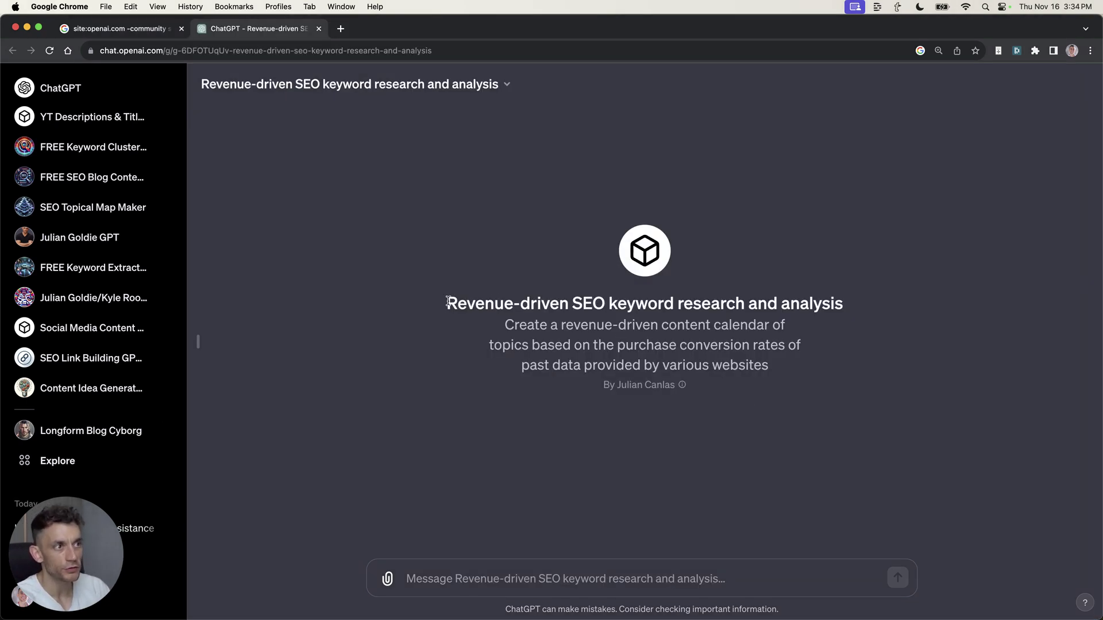
- Highlight the Revenue-driven SEO GPT's name, creator line and description
{"action": "left_click_drag", "start_coordinate": [448, 302], "coordinate": [845, 303]}
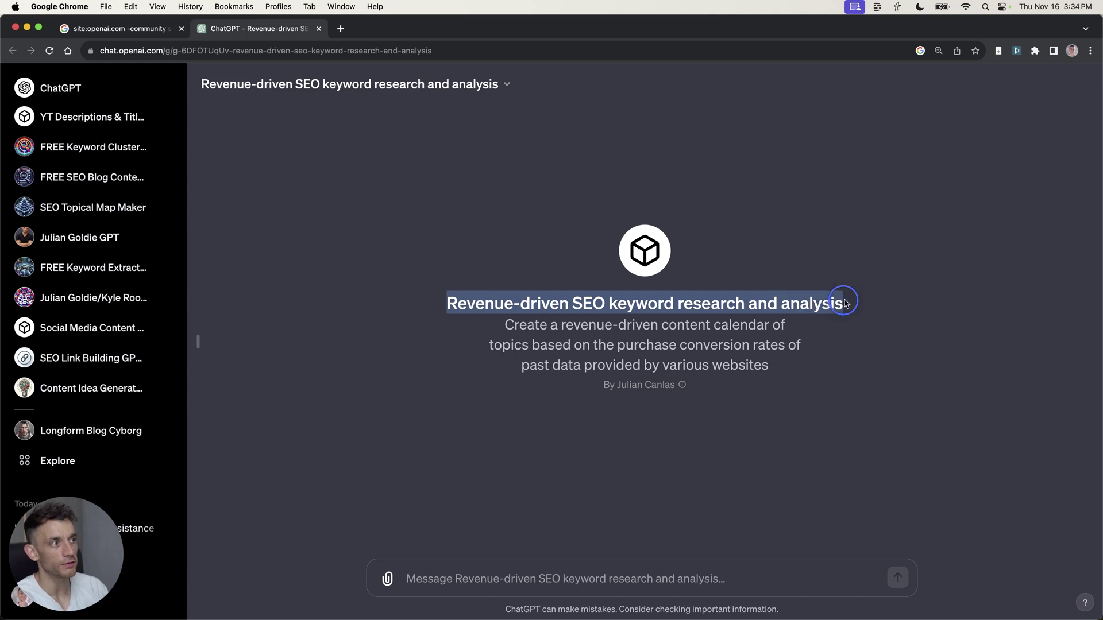
{"action": "mouse_move", "coordinate": [704, 395]}
{"action": "left_mouse_down"}
{"action": "mouse_move", "coordinate": [635, 386]}
{"action": "mouse_move", "coordinate": [706, 386]}
{"action": "left_mouse_up"}
{"action": "left_click", "coordinate": [711, 386]}
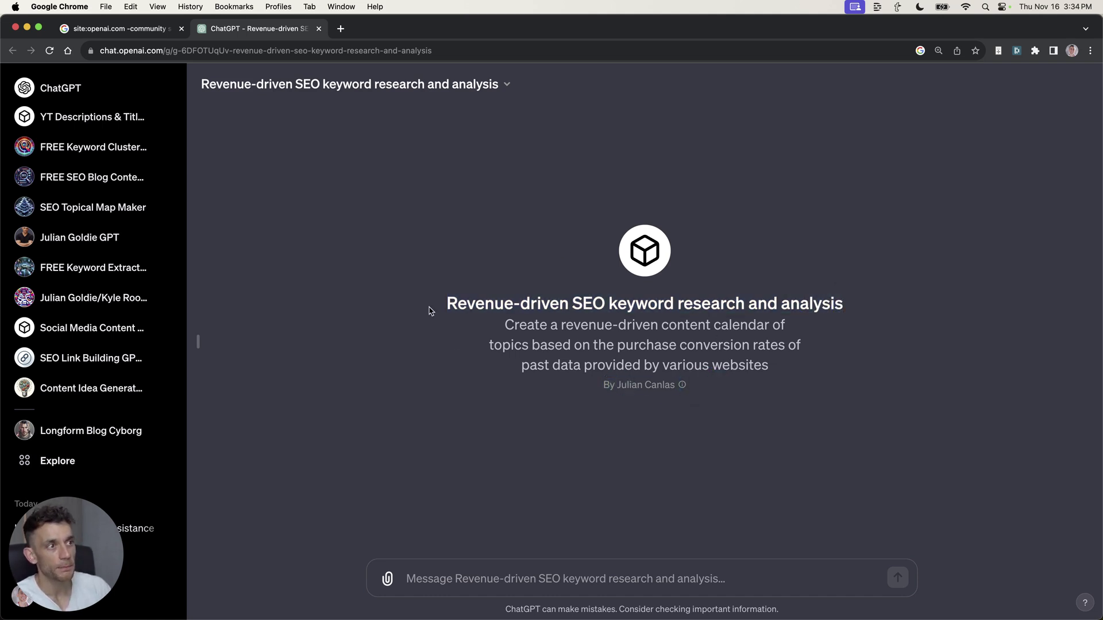
{"action": "left_click_drag", "start_coordinate": [431, 310], "coordinate": [680, 344]}
{"action": "left_click", "coordinate": [795, 353]}
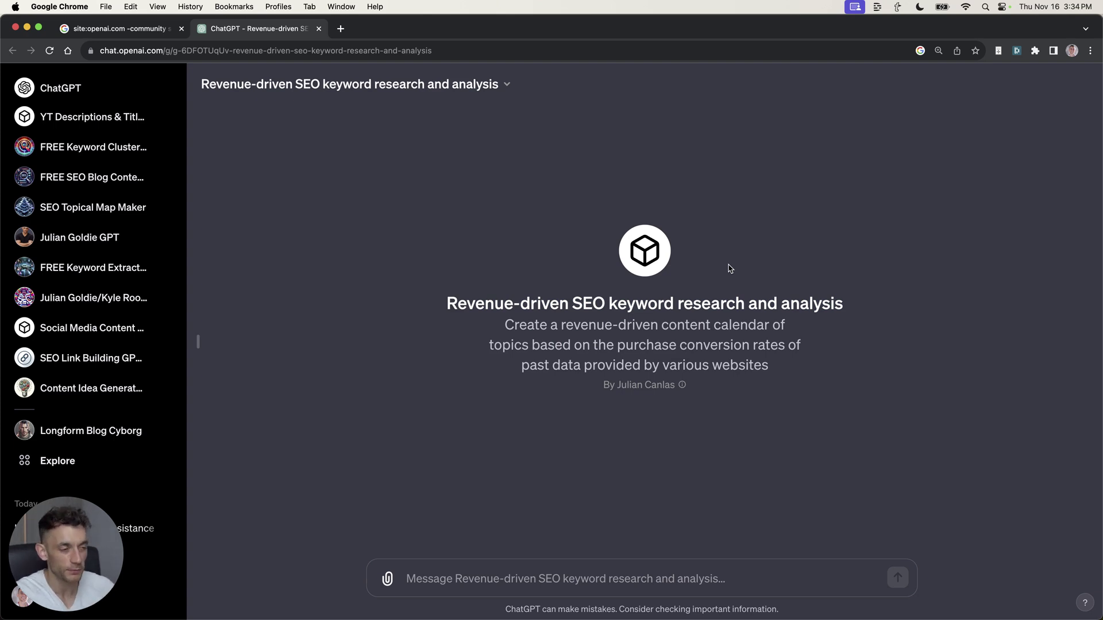
- Ask the GPT 'OK how do we start?' and select the five questions it replies with
{"action": "type", "text": "OK how do w"}
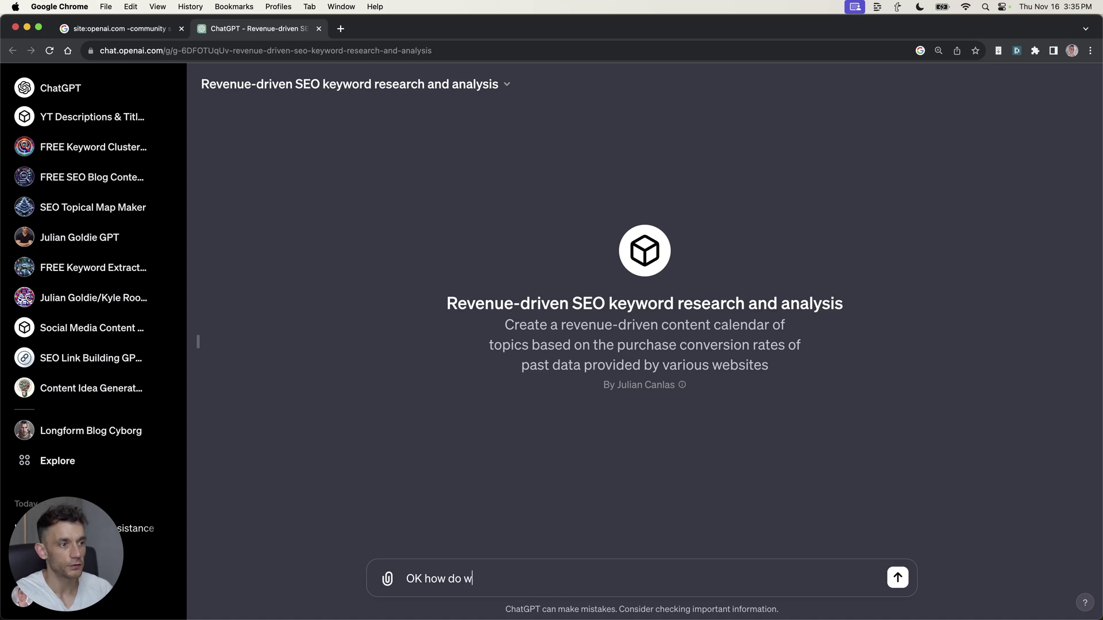
{"action": "type", "text": "e start?"}
{"action": "key", "text": "Return"}
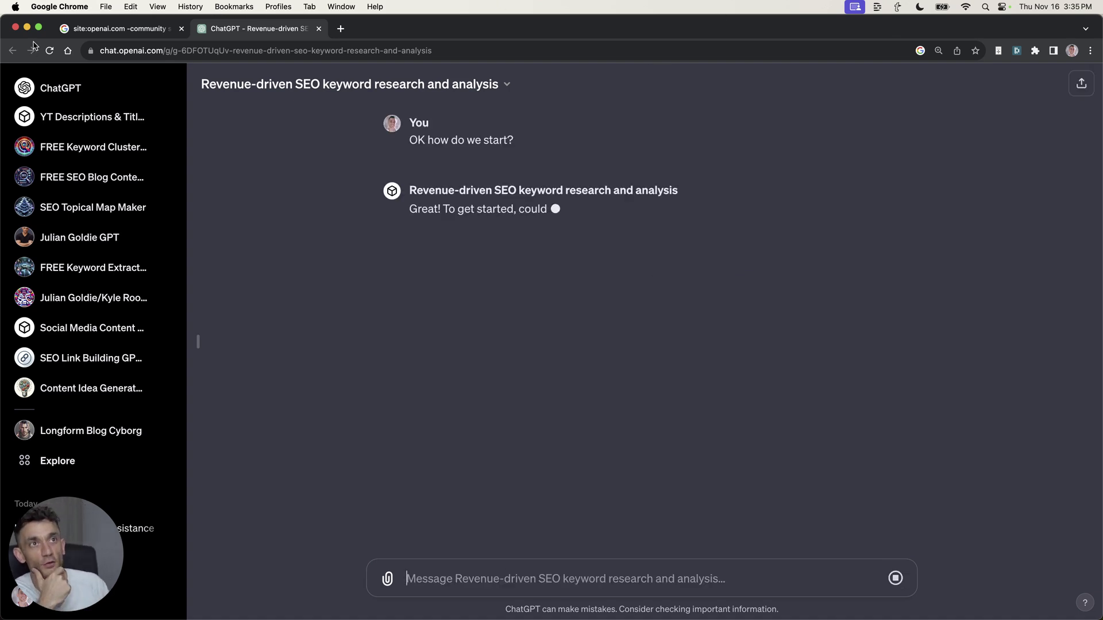
{"action": "left_click", "coordinate": [109, 28]}
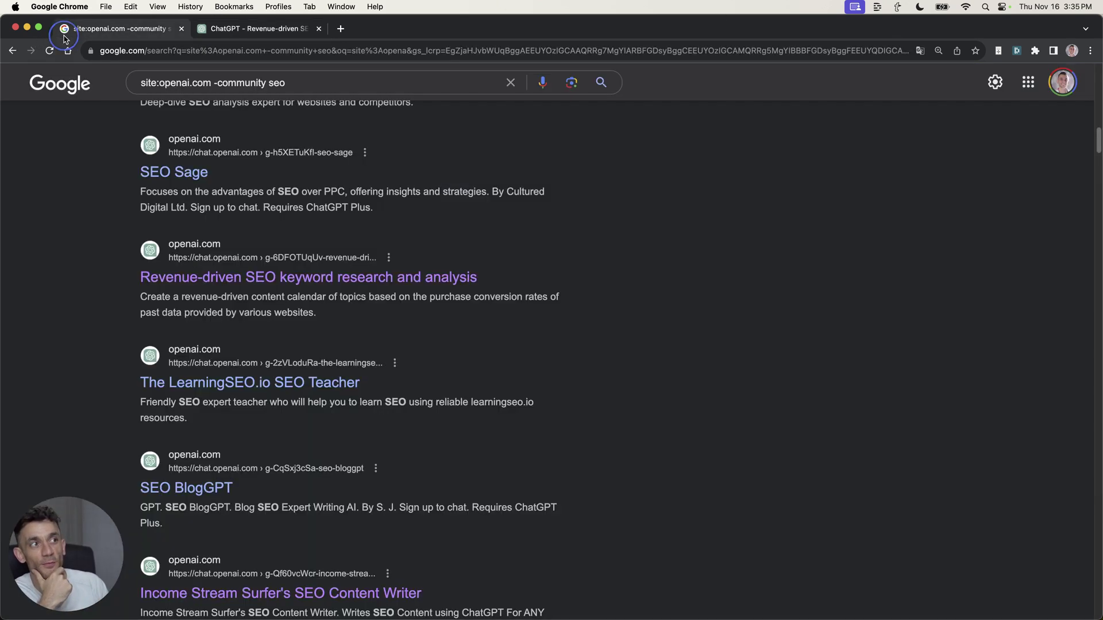
{"action": "left_click", "coordinate": [289, 33]}
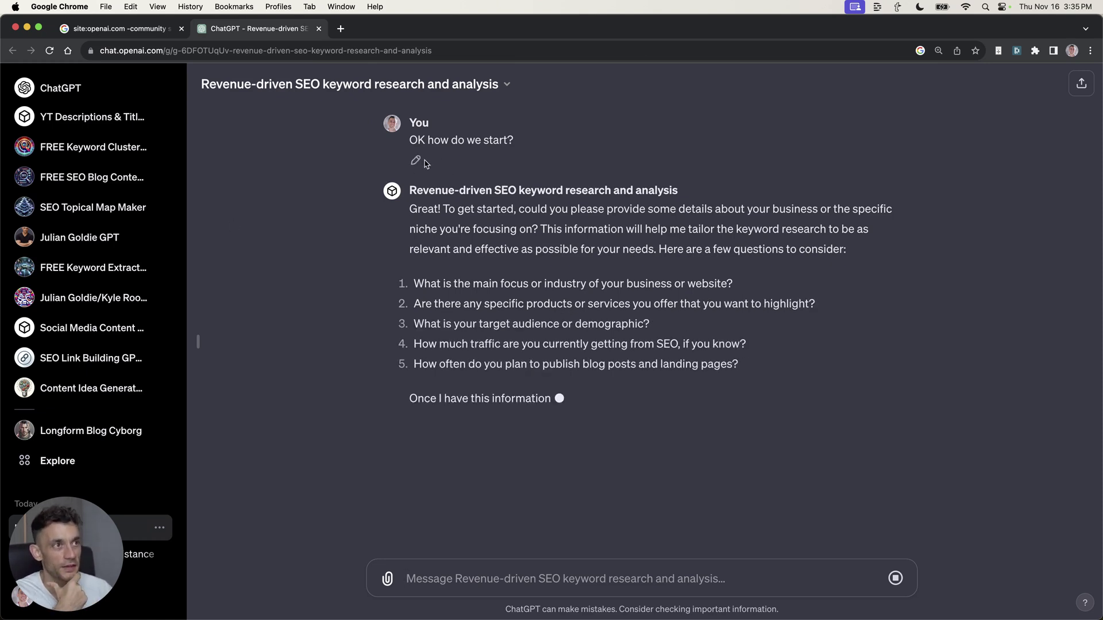
{"action": "left_click_drag", "start_coordinate": [400, 269], "coordinate": [415, 288]}
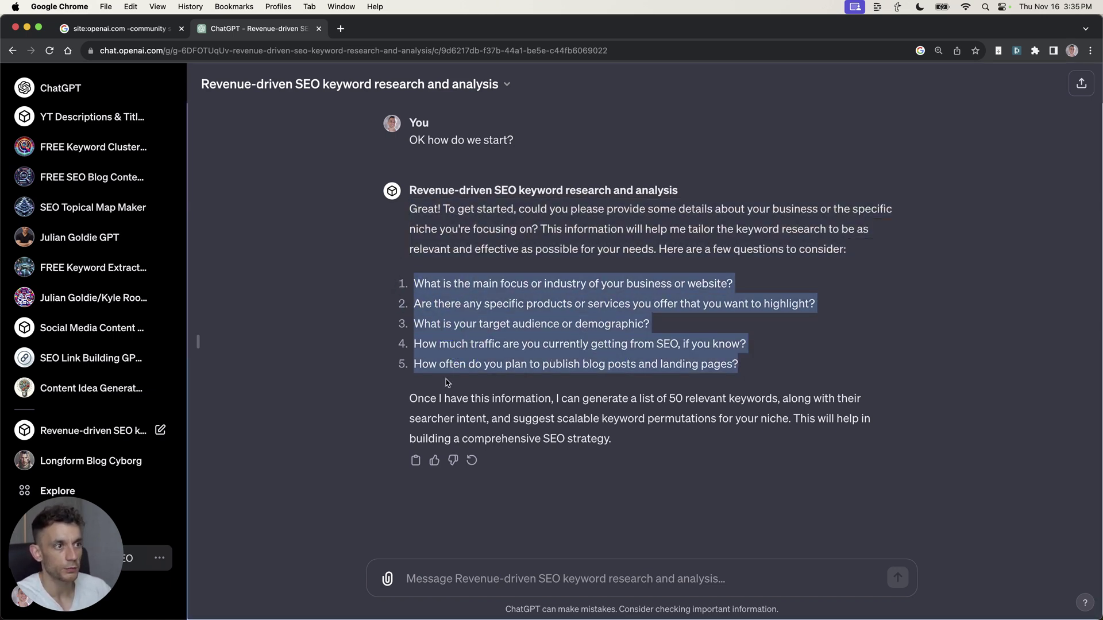
- Paste the questions and answer 'link building agency', 'SEO backlinks', 'Marketing agencies and ecommerce stores'
{"action": "key", "text": "cmd+c"}
{"action": "left_click", "coordinate": [389, 568]}
{"action": "key", "text": "cmd+v"}
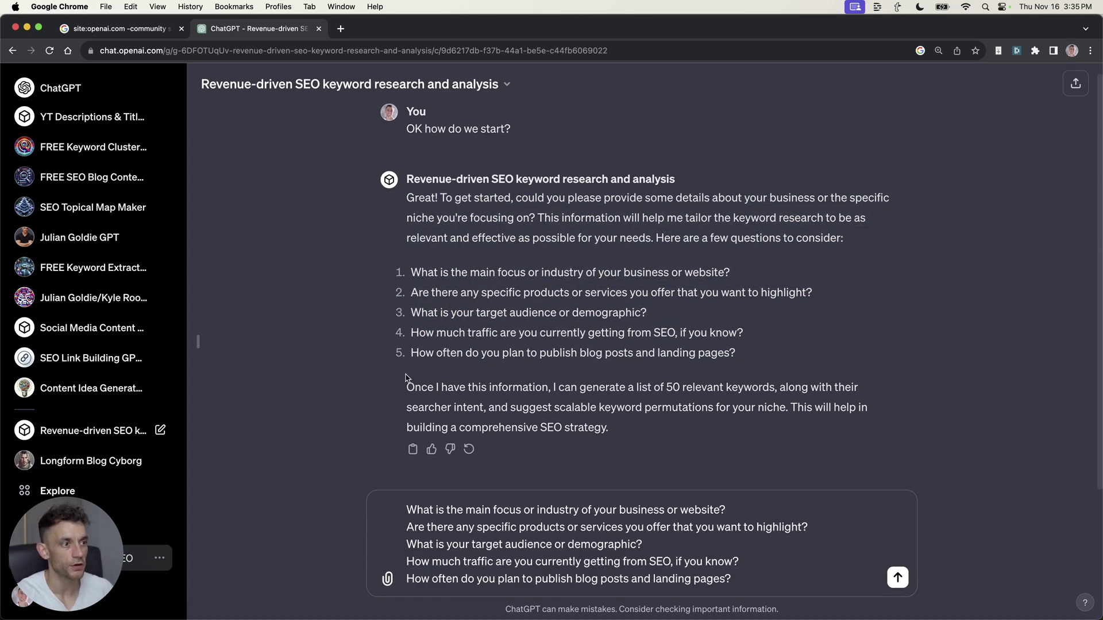
{"action": "key", "text": "shift+Return"}
{"action": "type", "text": "link building agency"}
{"action": "key", "text": "Down"}
{"action": "key", "text": "cmd+Right"}
{"action": "key", "text": "shift+Return"}
{"action": "type", "text": "SEO back"}
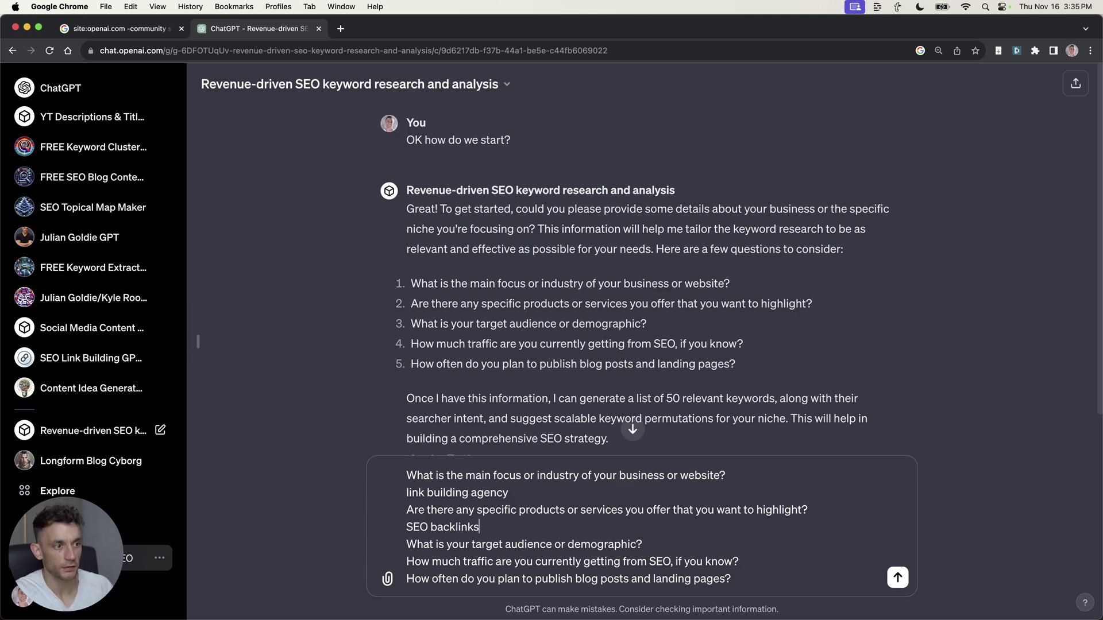
{"action": "type", "text": "links"}
{"action": "key", "text": "Down"}
{"action": "key", "text": "cmd+Right"}
{"action": "key", "text": "shift+Return"}
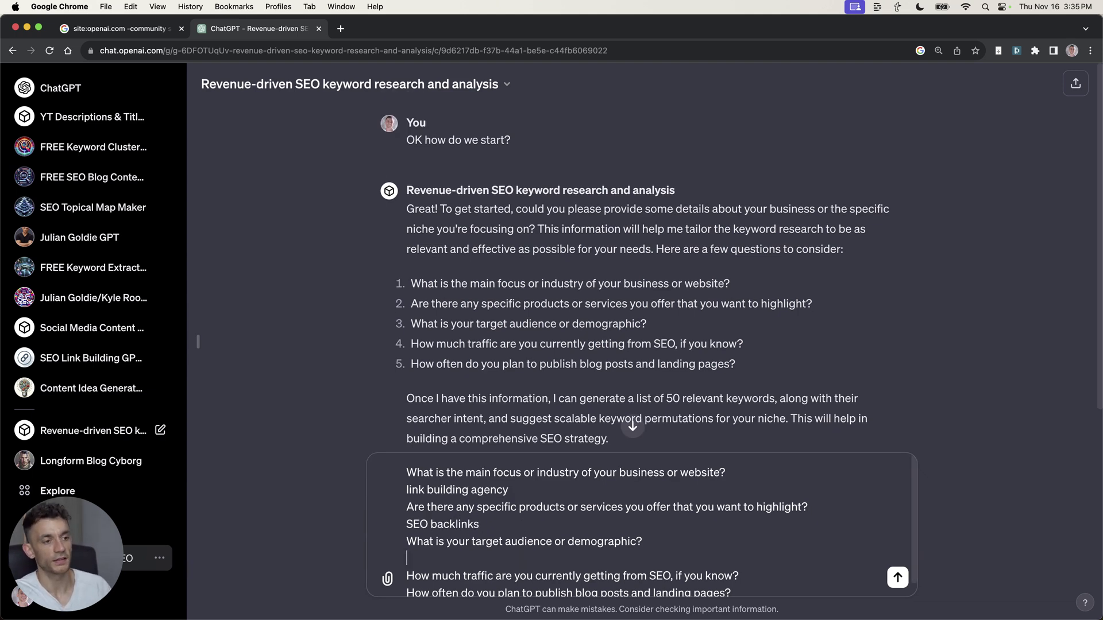
{"action": "type", "text": "Marketing agencies"}
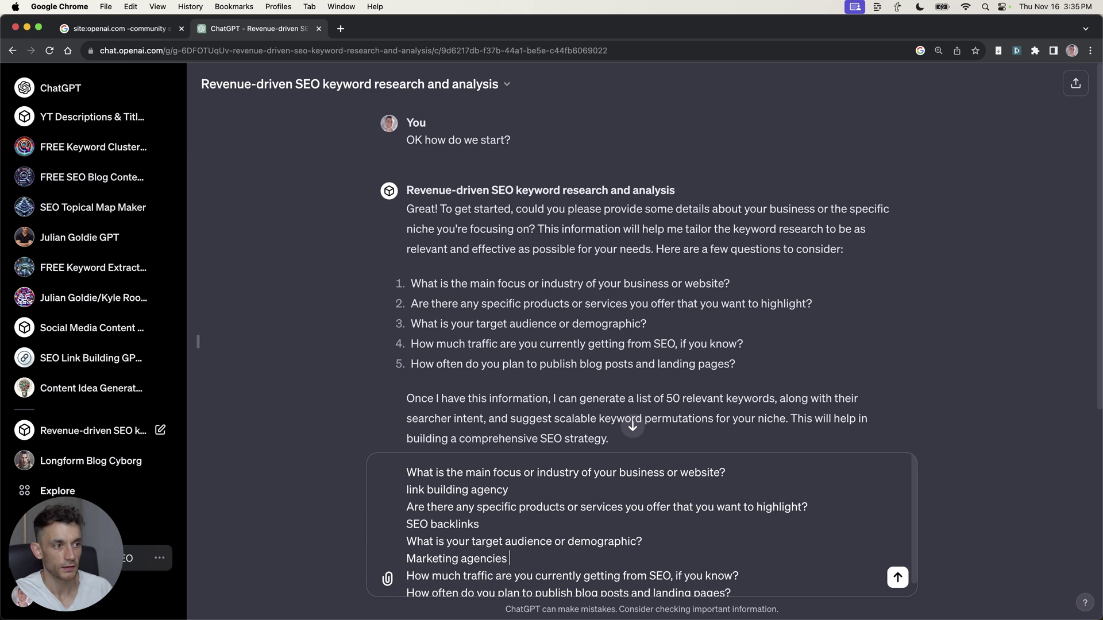
{"action": "type", "text": " and ecommerce stores"}
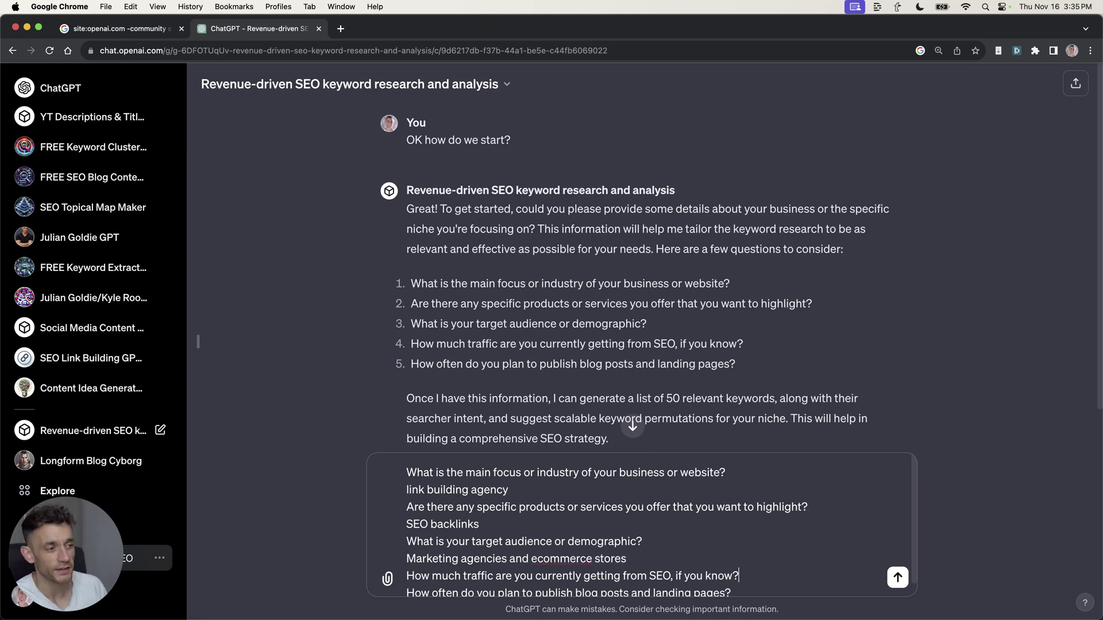
- Answer the budget with '10,000 a month' and publishing with 'Once per day', then send
{"action": "key", "text": "shift+super+Down"}
{"action": "key", "text": "BackSpace"}
{"action": "key", "text": "super+v"}
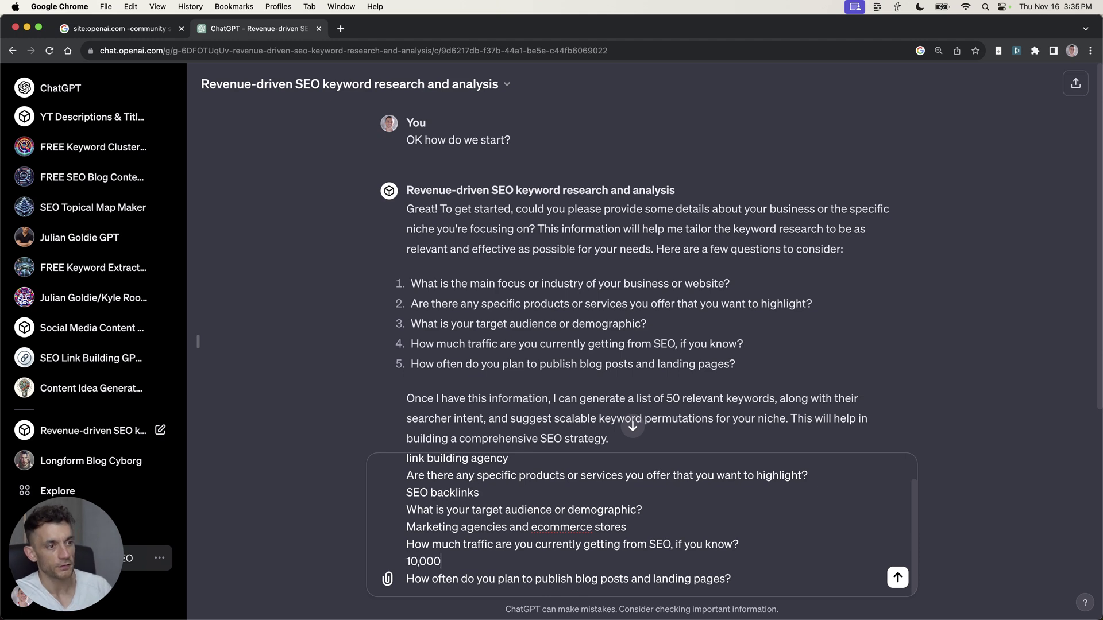
{"action": "type", "text": "a month"}
{"action": "key", "text": "super+Down"}
{"action": "key", "text": "shift+Return"}
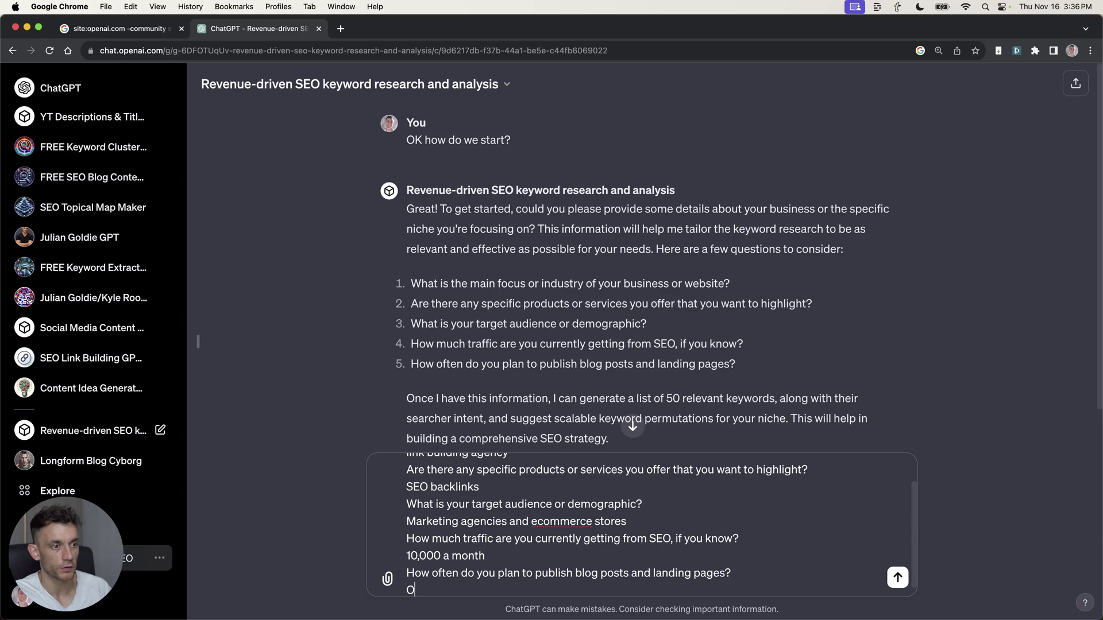
{"action": "type", "text": "Once per day"}
{"action": "key", "text": "Return"}
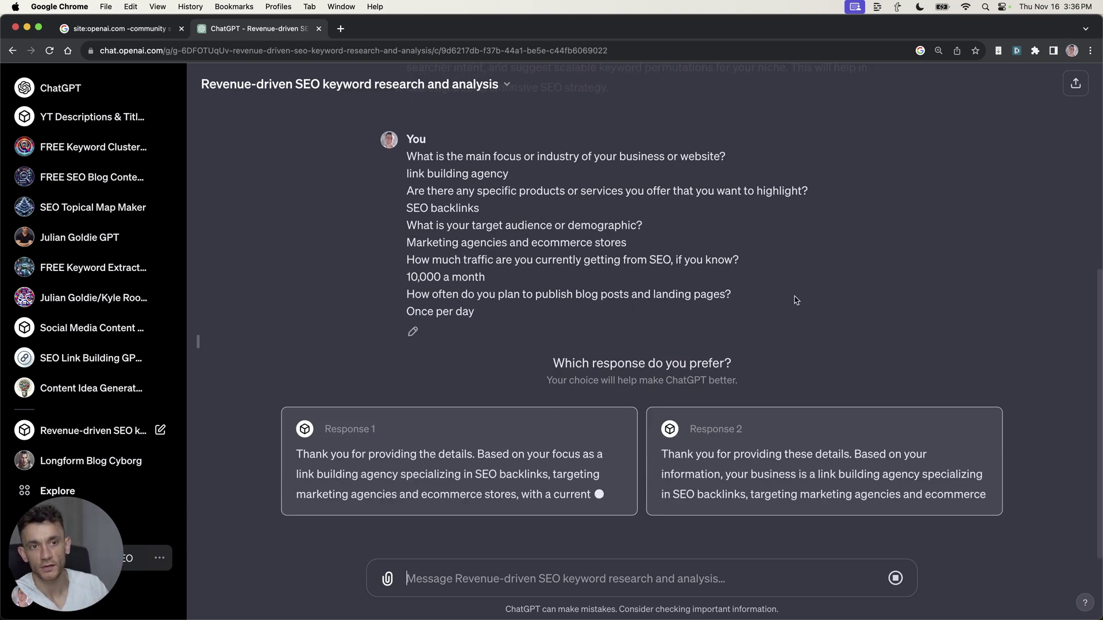
- Review the 70% Informational / 30% Commercial keyword reply and mark the first response as preferred
{"action": "scroll", "coordinate": [716, 256], "scroll_direction": "up", "scroll_amount": 6}
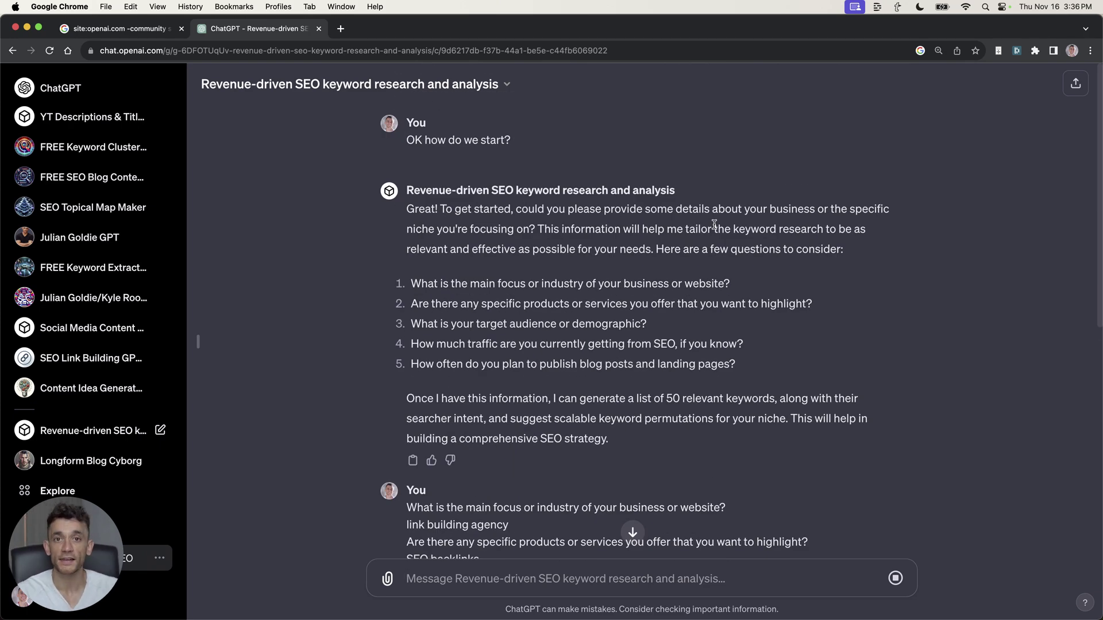
{"action": "scroll", "coordinate": [713, 202], "scroll_direction": "down", "scroll_amount": 7}
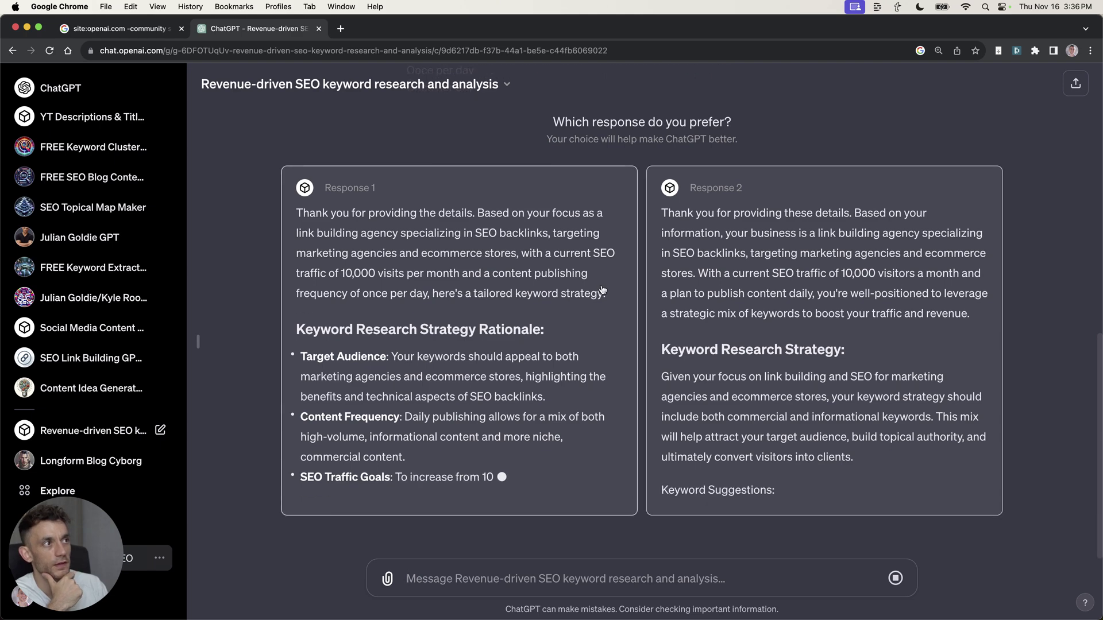
{"action": "scroll", "coordinate": [557, 254], "scroll_direction": "up", "scroll_amount": 4}
{"action": "scroll", "coordinate": [537, 289], "scroll_direction": "down", "scroll_amount": 3}
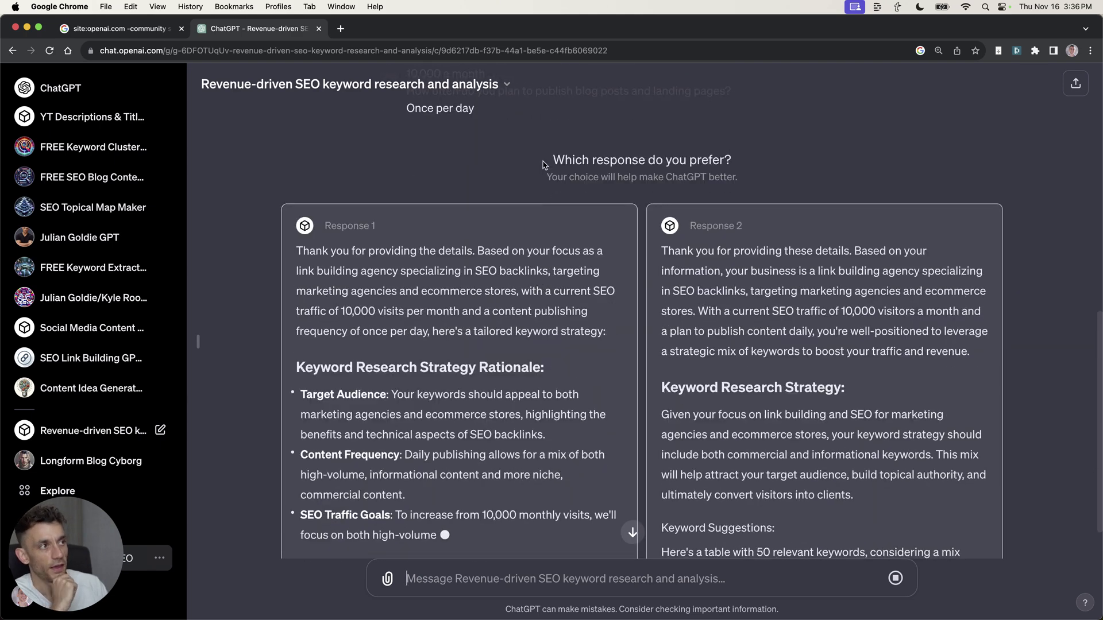
{"action": "left_click_drag", "start_coordinate": [543, 161], "coordinate": [804, 182]}
{"action": "left_click", "coordinate": [804, 183]}
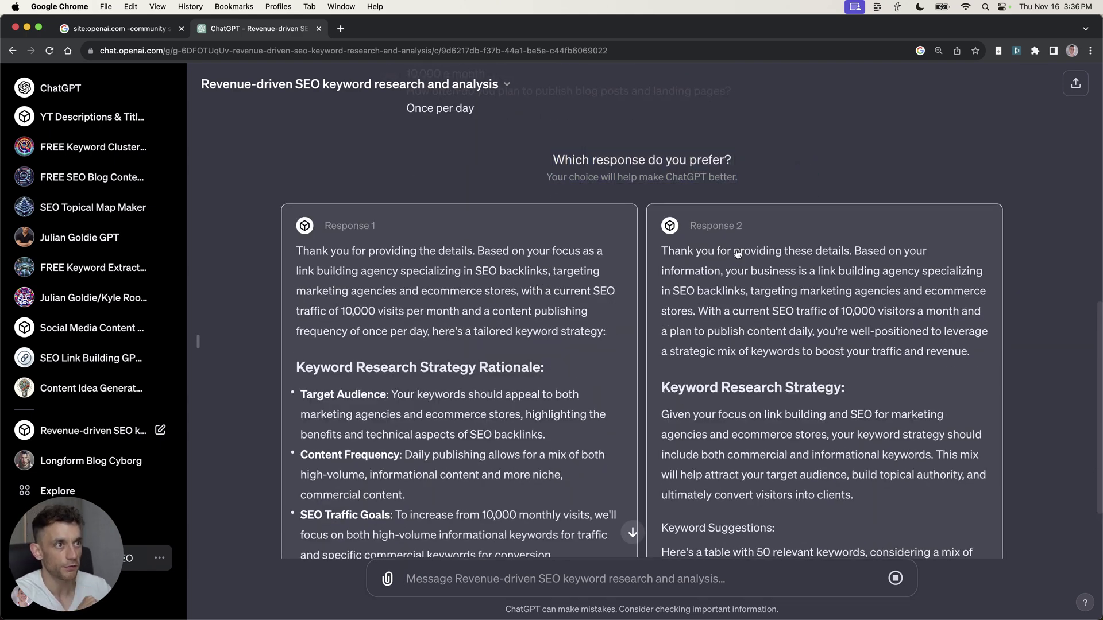
{"action": "scroll", "coordinate": [434, 433], "scroll_direction": "down", "scroll_amount": 4}
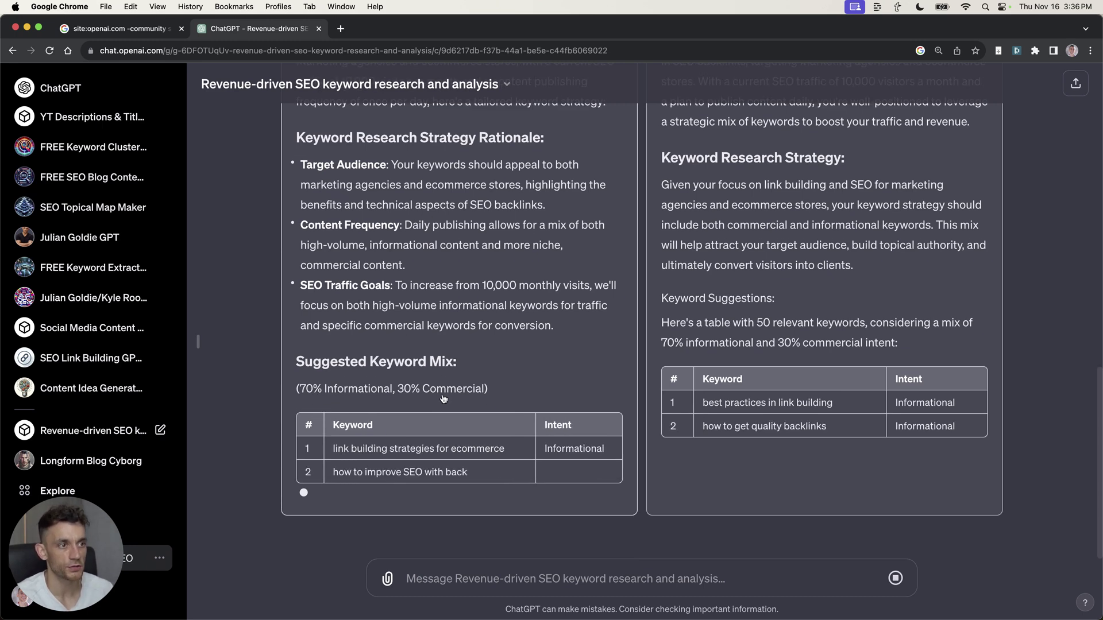
{"action": "left_click", "coordinate": [566, 310]}
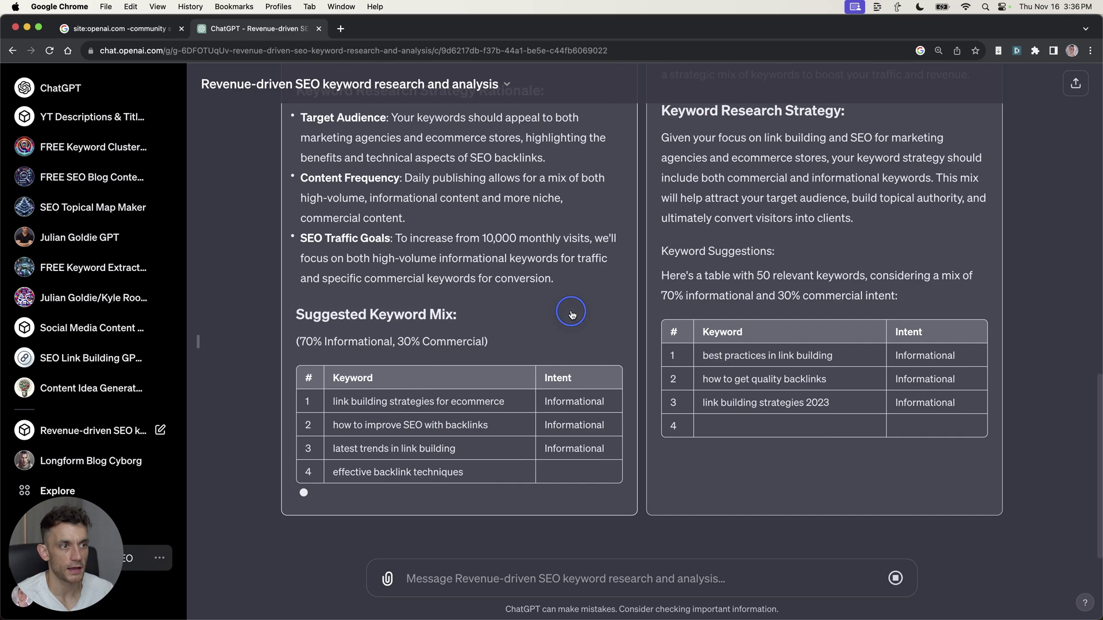
- Open a blank Google Doc, then return and select keywords within the keyword table
{"action": "key", "text": "super+l"}
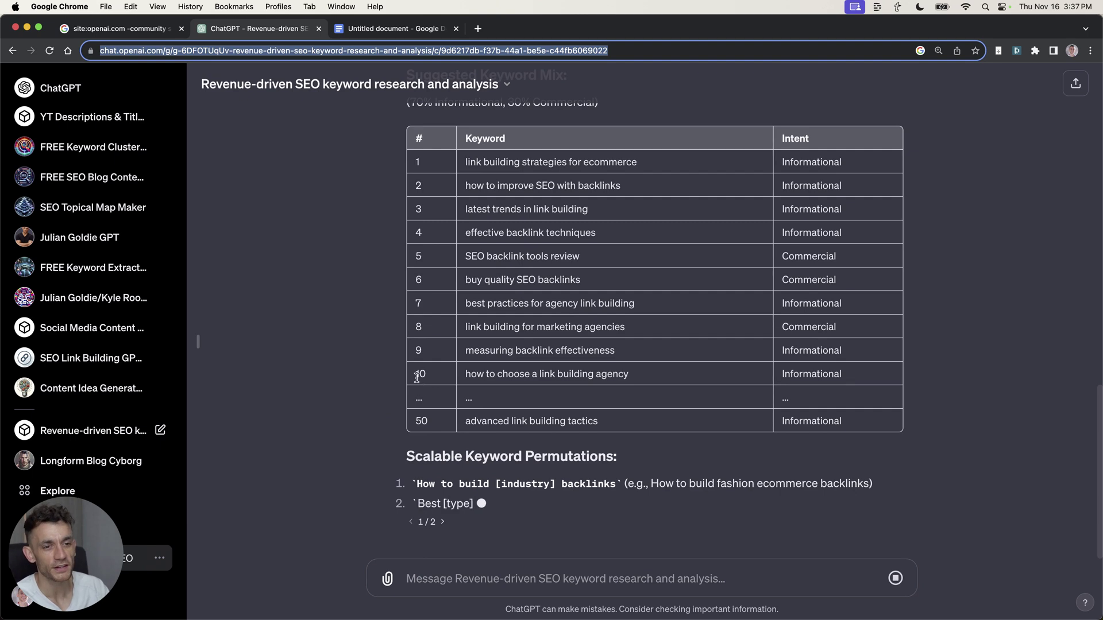
{"action": "left_click", "coordinate": [508, 400]}
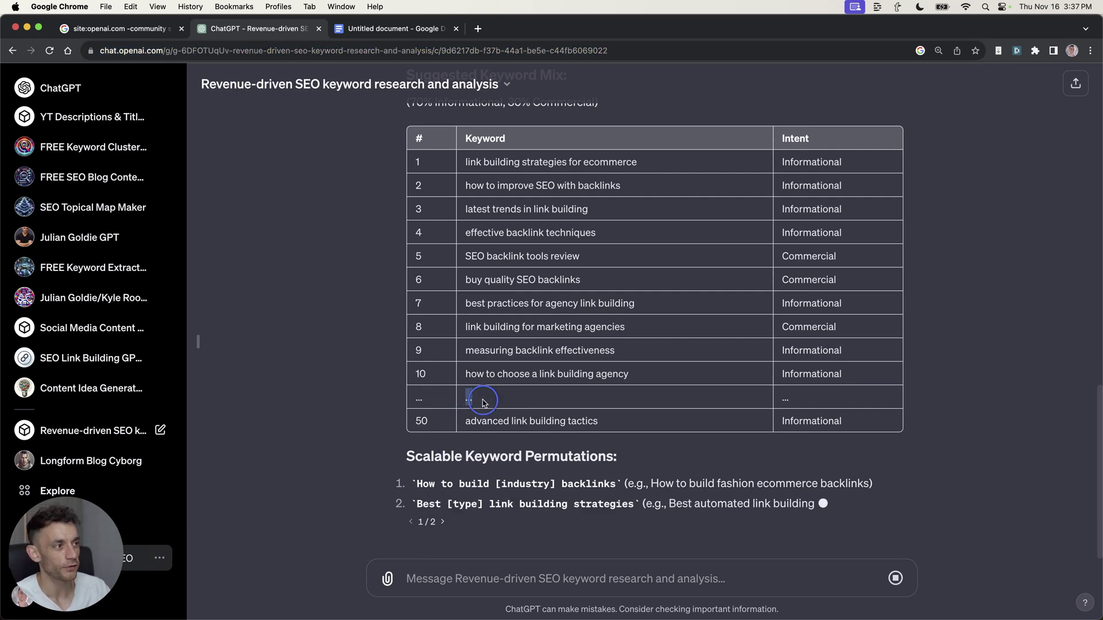
{"action": "scroll", "coordinate": [689, 172], "scroll_direction": "up", "scroll_amount": 1}
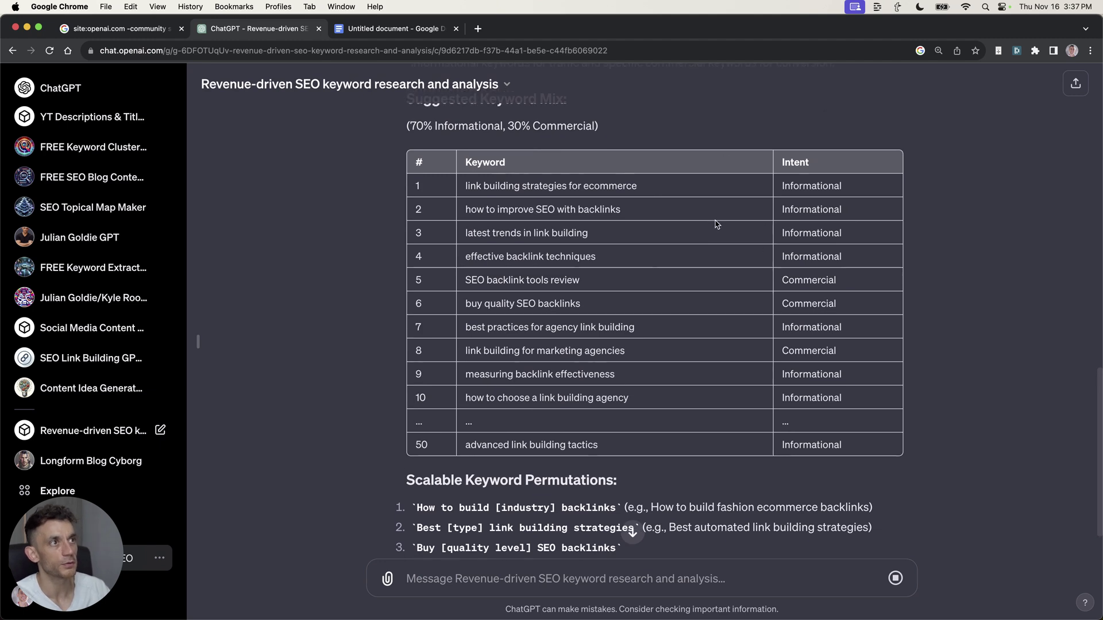
{"action": "left_click", "coordinate": [414, 147]}
{"action": "left_click_drag", "start_coordinate": [425, 159], "coordinate": [798, 370]}
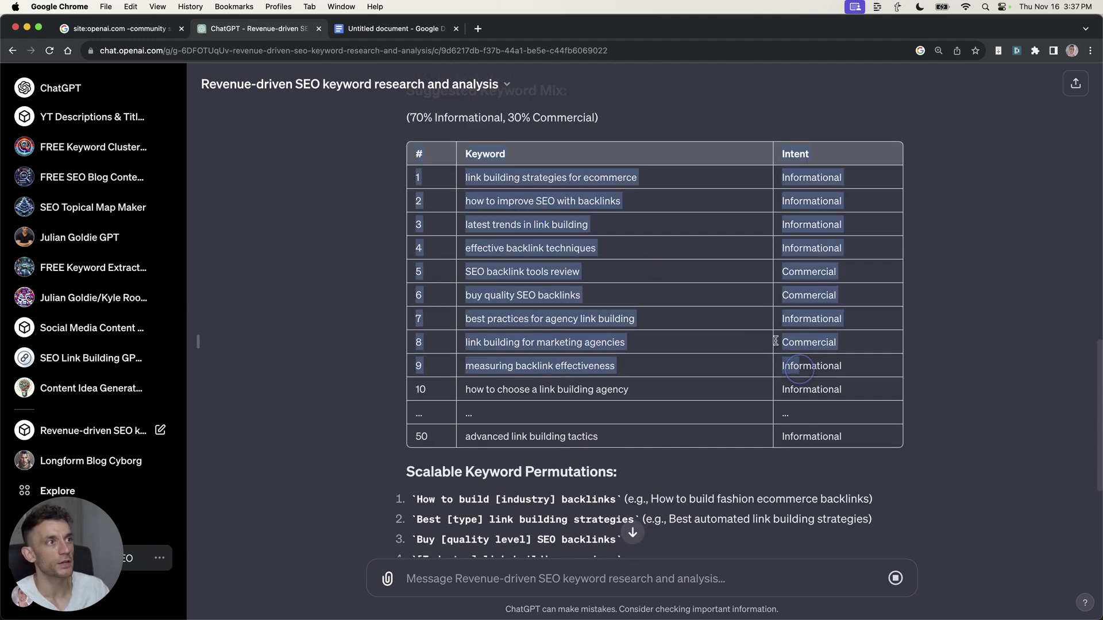
{"action": "left_click_drag", "start_coordinate": [583, 191], "coordinate": [575, 187]}
{"action": "triple_click", "coordinate": [574, 186]}
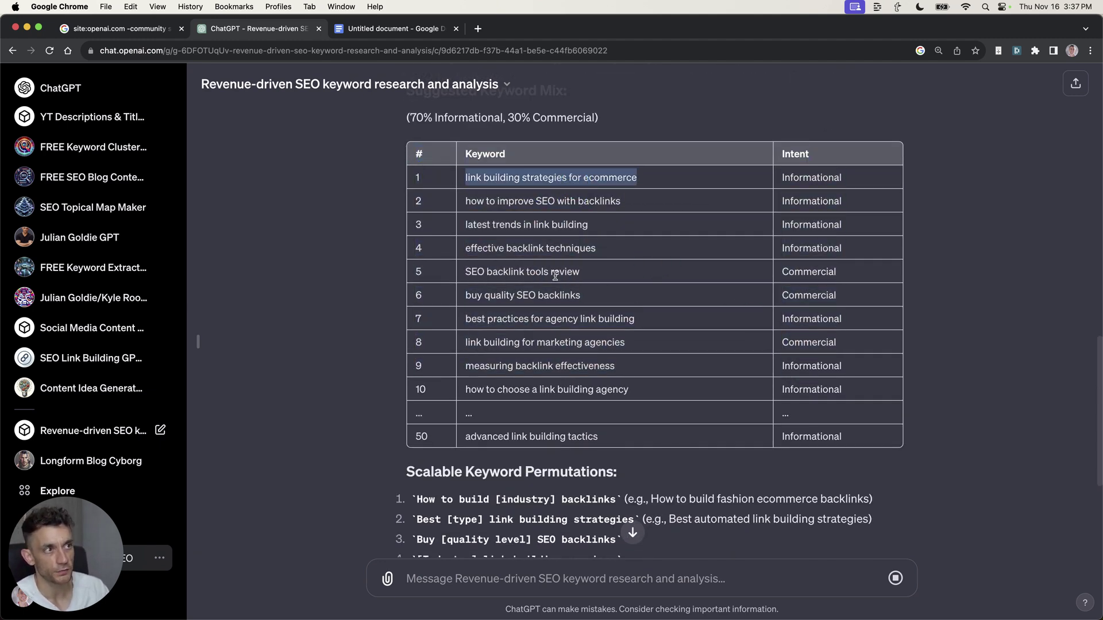
{"action": "left_click", "coordinate": [536, 223]}
{"action": "double_click", "coordinate": [558, 295]}
{"action": "left_click", "coordinate": [618, 285]}
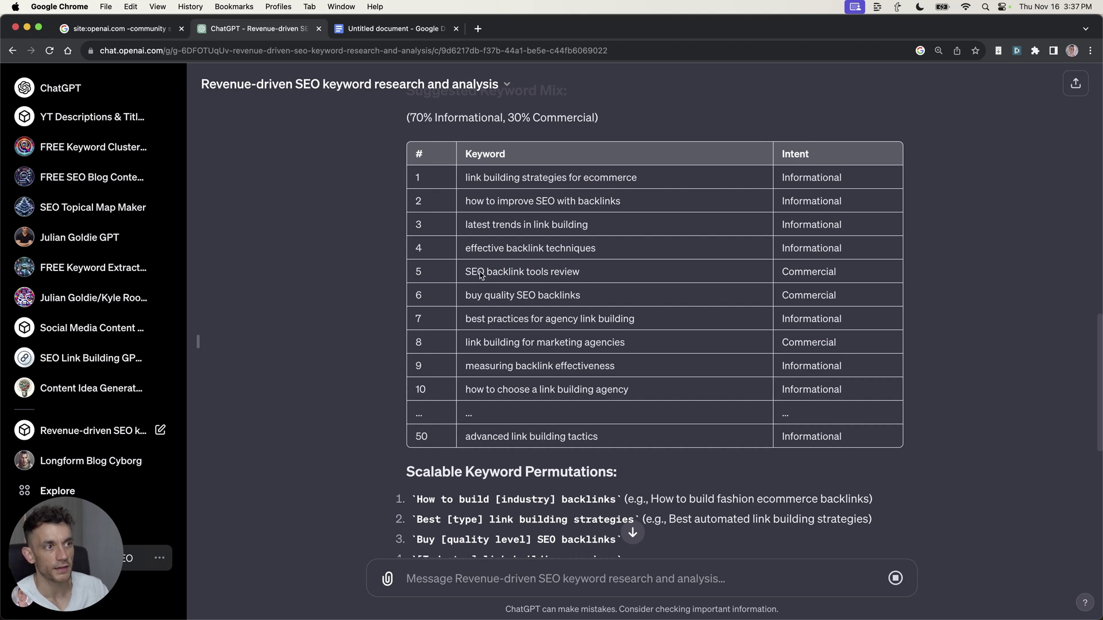
- Select the whole keyword table, then the keyword 'buy quality SEO backlinks' in row 6
{"action": "left_click_drag", "start_coordinate": [419, 176], "coordinate": [613, 347]}
{"action": "left_click", "coordinate": [900, 405]}
{"action": "left_click_drag", "start_coordinate": [562, 321], "coordinate": [419, 172]}
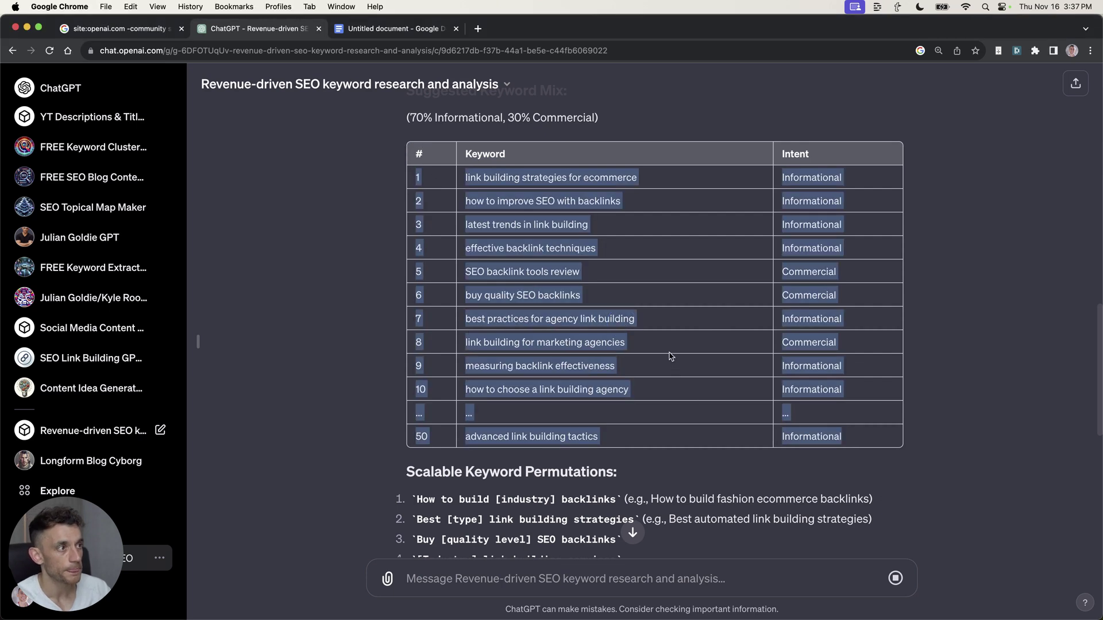
{"action": "left_click", "coordinate": [715, 336]}
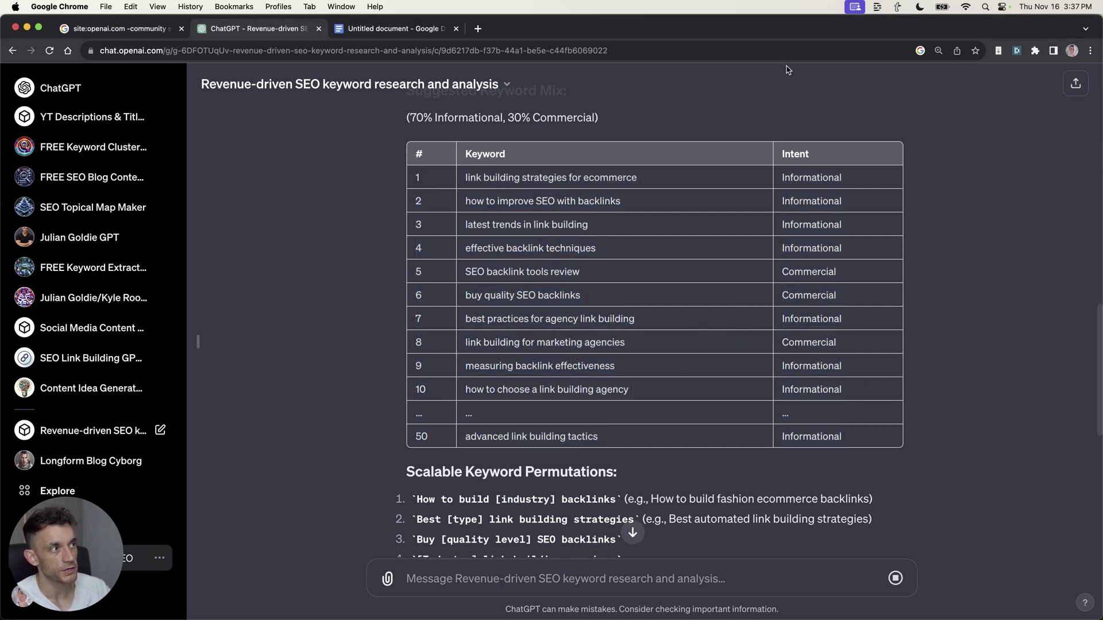
{"action": "left_click_drag", "start_coordinate": [428, 151], "coordinate": [908, 443]}
{"action": "scroll", "coordinate": [623, 396], "scroll_direction": "down", "scroll_amount": 10}
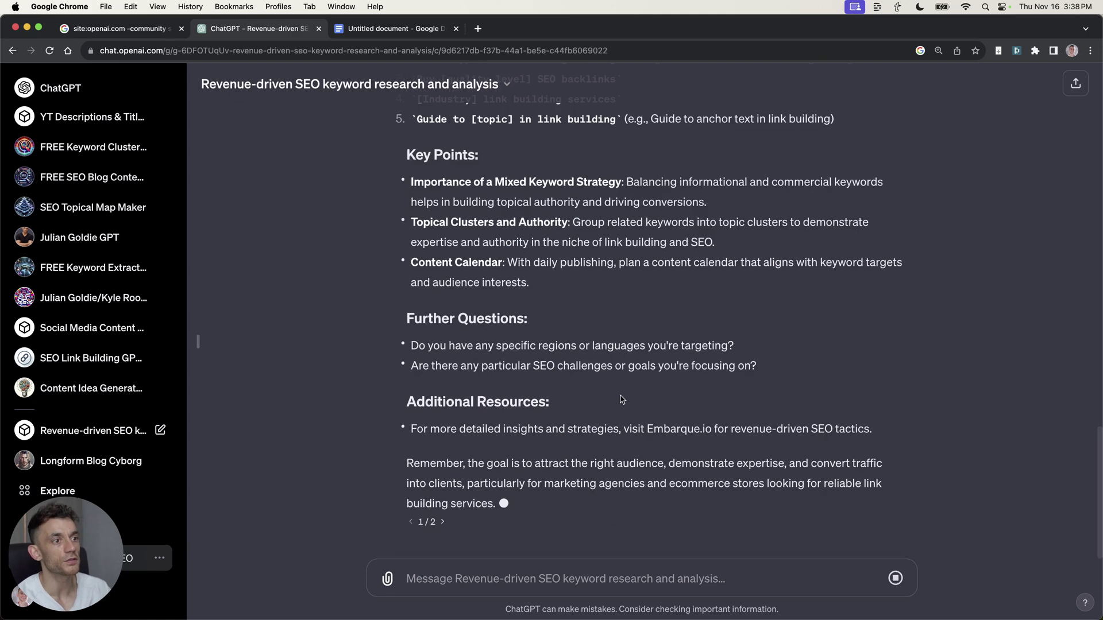
{"action": "scroll", "coordinate": [614, 345], "scroll_direction": "up", "scroll_amount": 15}
{"action": "scroll", "coordinate": [612, 315], "scroll_direction": "down", "scroll_amount": 15}
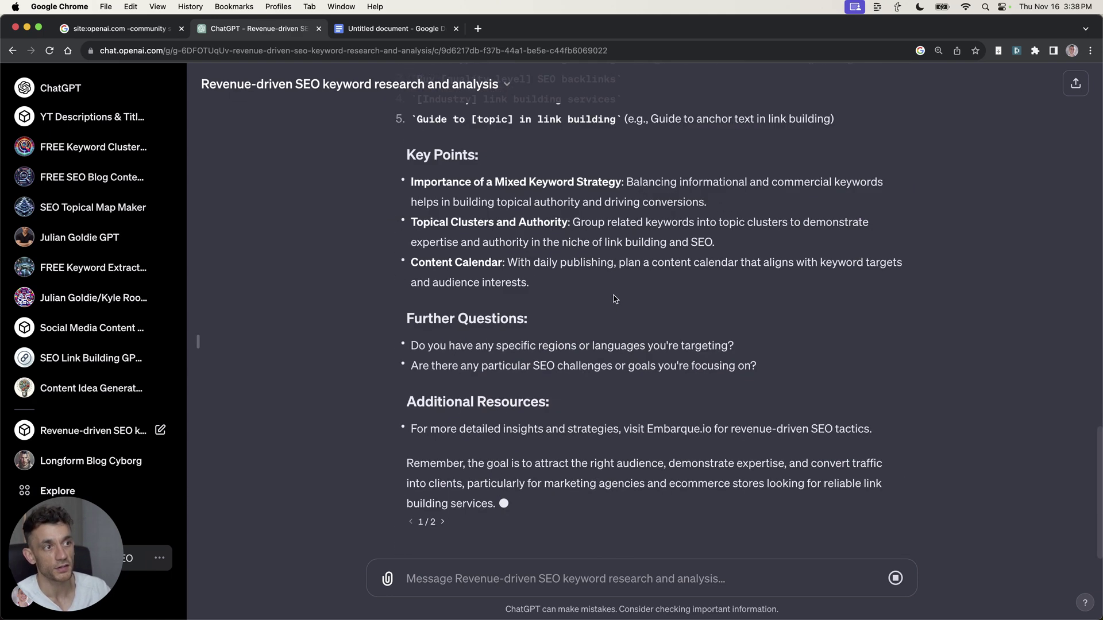
{"action": "scroll", "coordinate": [615, 298], "scroll_direction": "up", "scroll_amount": 10}
{"action": "scroll", "coordinate": [604, 316], "scroll_direction": "down", "scroll_amount": 1}
{"action": "left_click", "coordinate": [599, 324]}
{"action": "triple_click", "coordinate": [551, 340]}
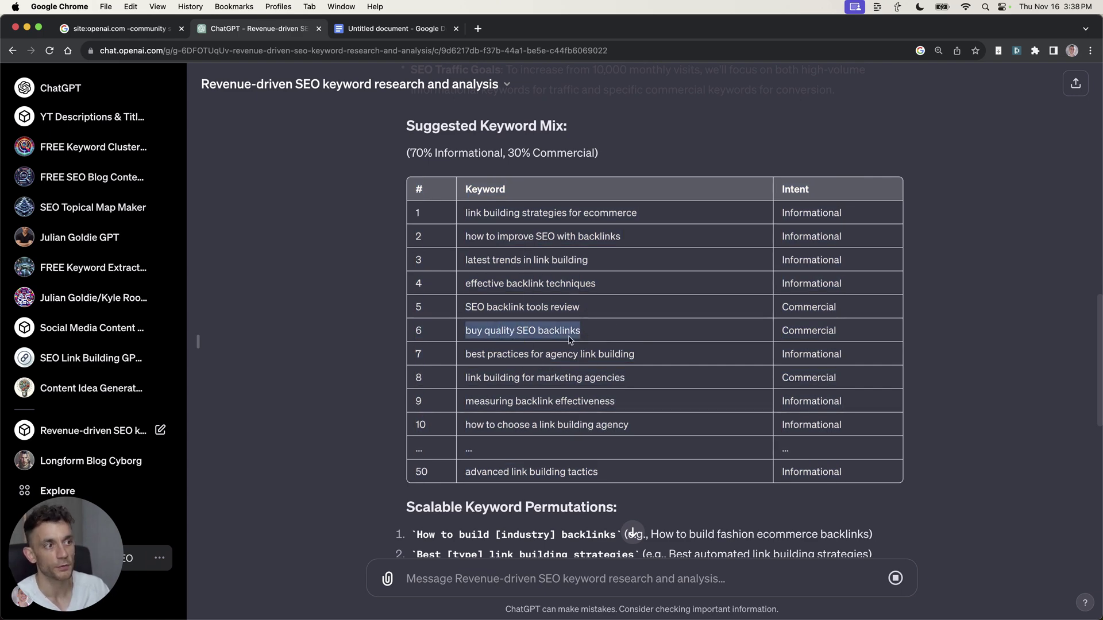
- Open Ahrefs in a new tab and check 'buy quality SEO backlinks', which returns no data
{"action": "key", "text": "super+t"}
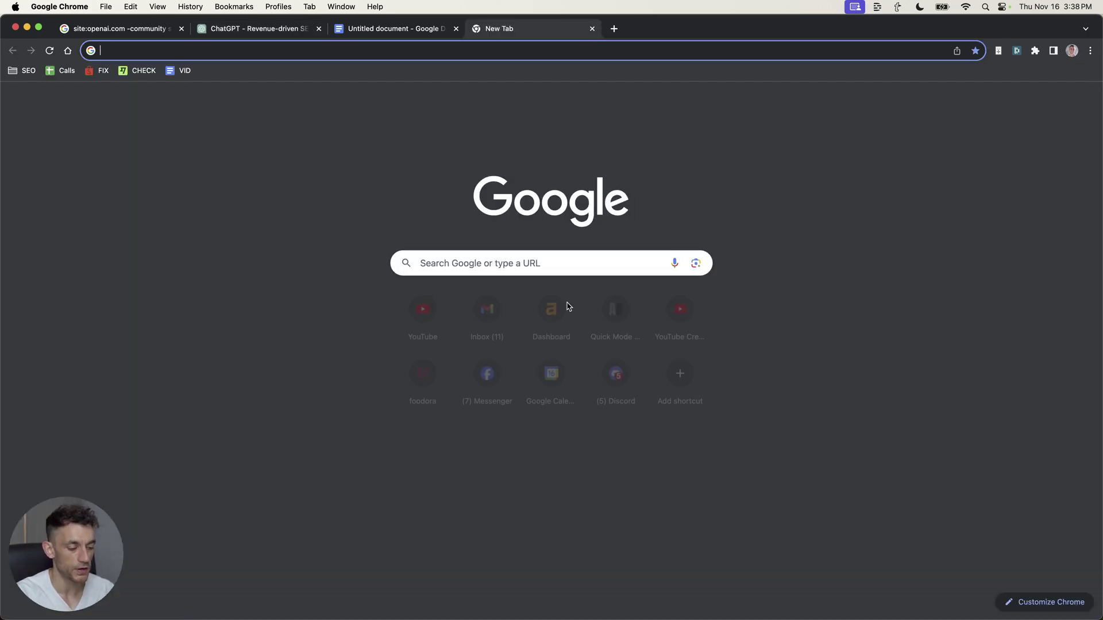
{"action": "key", "text": "super+2"}
{"action": "left_click_drag", "start_coordinate": [216, 16], "coordinate": [379, 26]}
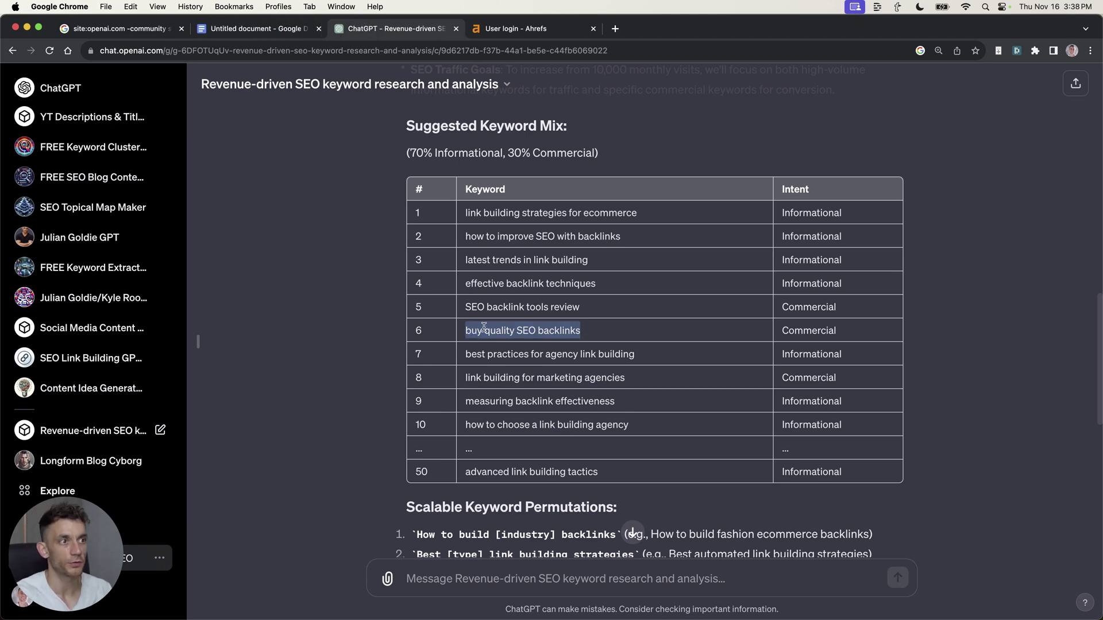
{"action": "key", "text": "super+c"}
{"action": "left_click", "coordinate": [520, 29]}
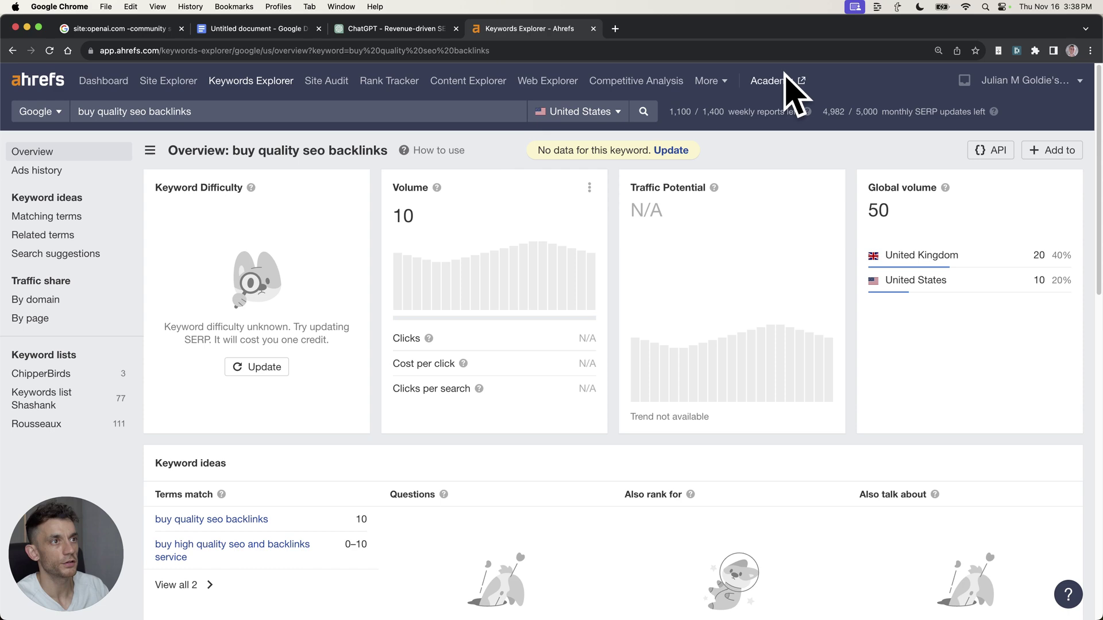
{"action": "key", "text": "super+3"}
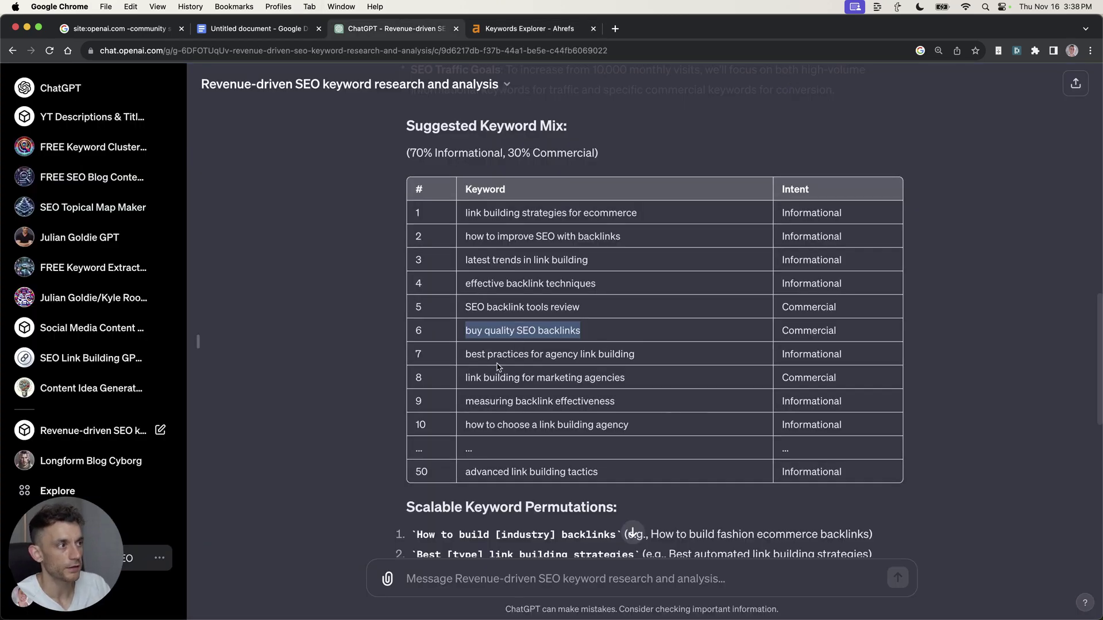
- Search 'advanced link building tactics' in Keywords Explorer, showing keyword difficulty 53
{"action": "triple_click", "coordinate": [550, 355]}
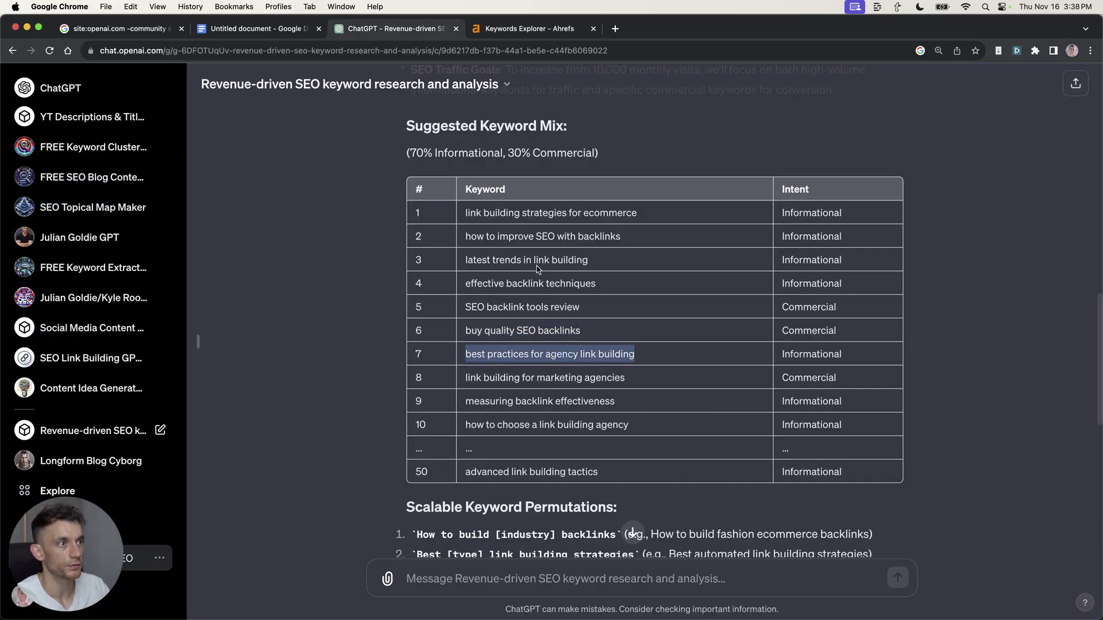
{"action": "triple_click", "coordinate": [531, 472]}
{"action": "key", "text": "super+4"}
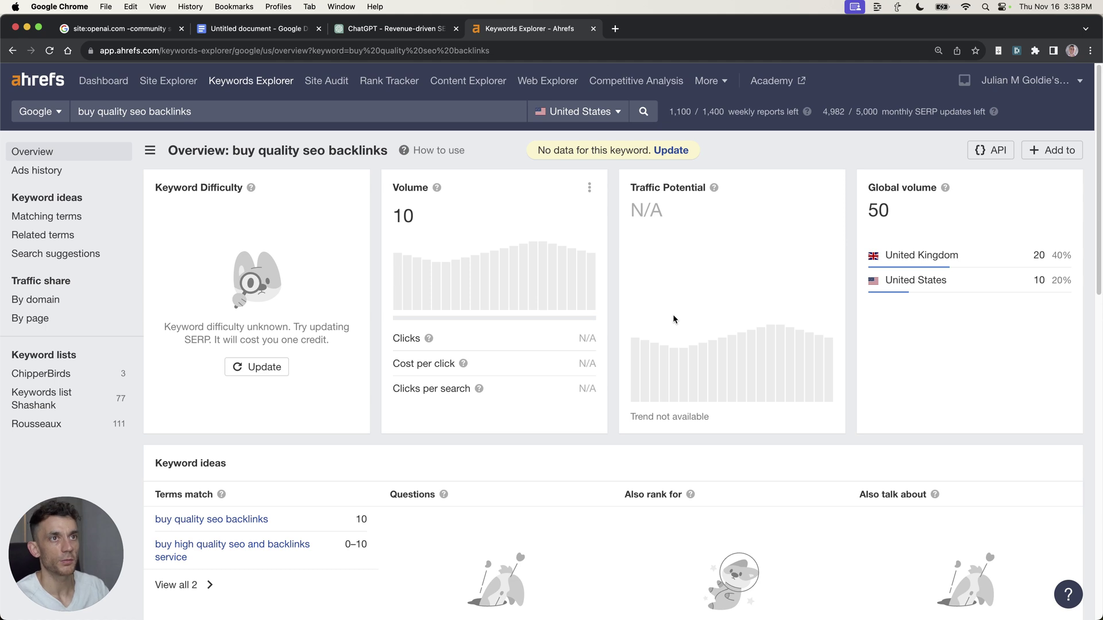
{"action": "left_click", "coordinate": [495, 114]}
{"action": "key", "text": "super+a"}
{"action": "key", "text": "super+v"}
{"action": "key", "text": "Return"}
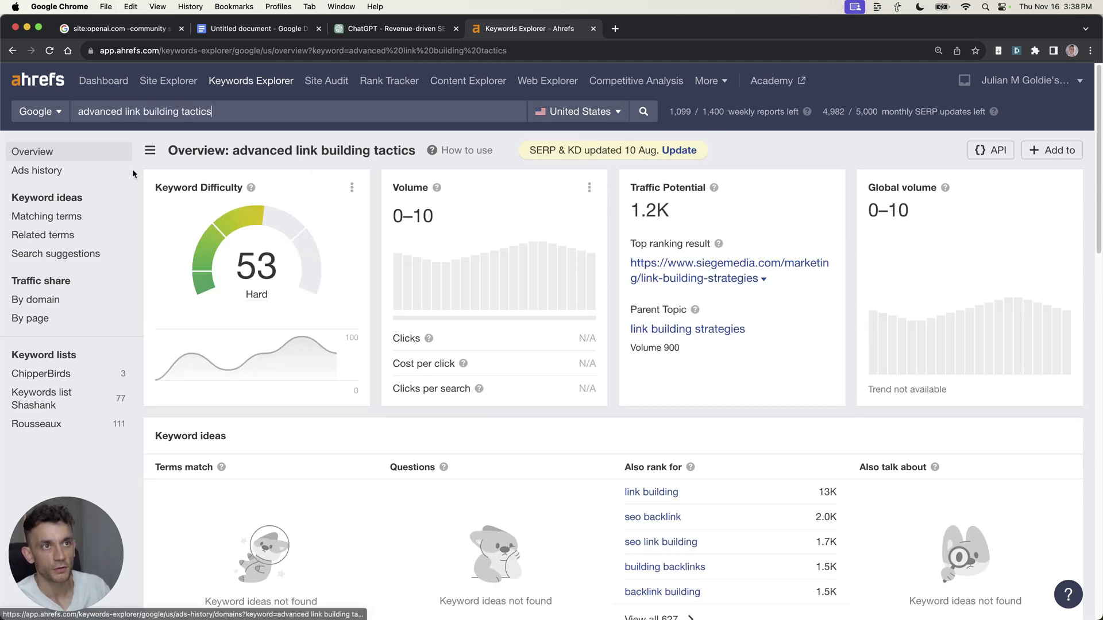
{"action": "left_click_drag", "start_coordinate": [135, 176], "coordinate": [283, 218]}
{"action": "left_click", "coordinate": [283, 222]}
- Compare with the ChatGPT table and highlight difficulty 53 (Hard) and 1.2K traffic potential
{"action": "left_click", "coordinate": [390, 29]}
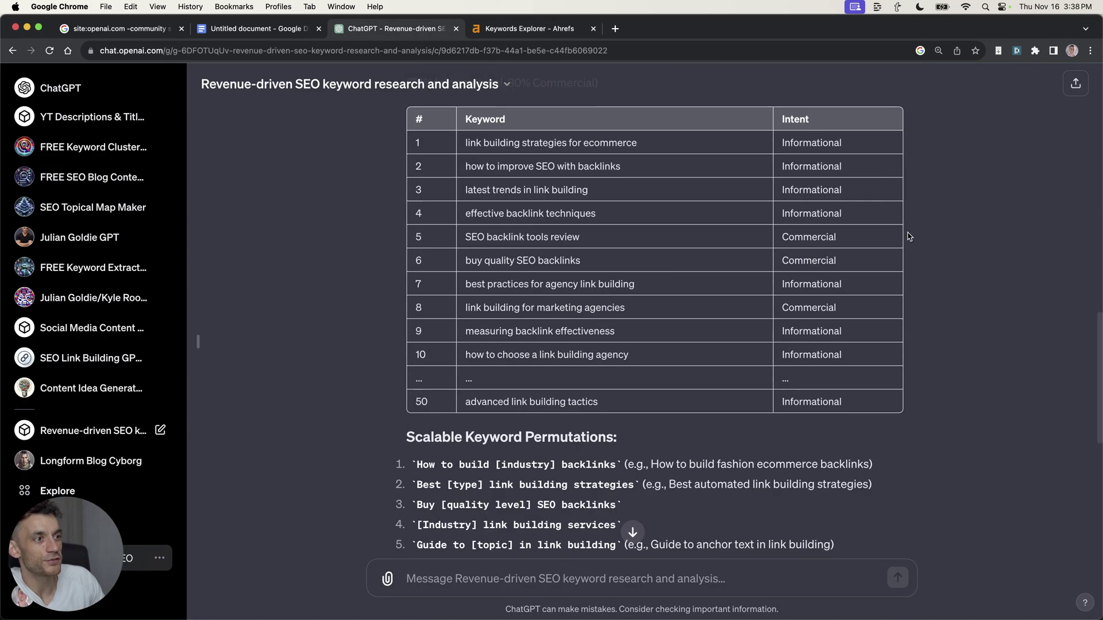
{"action": "scroll", "coordinate": [442, 252], "scroll_direction": "down", "scroll_amount": 10}
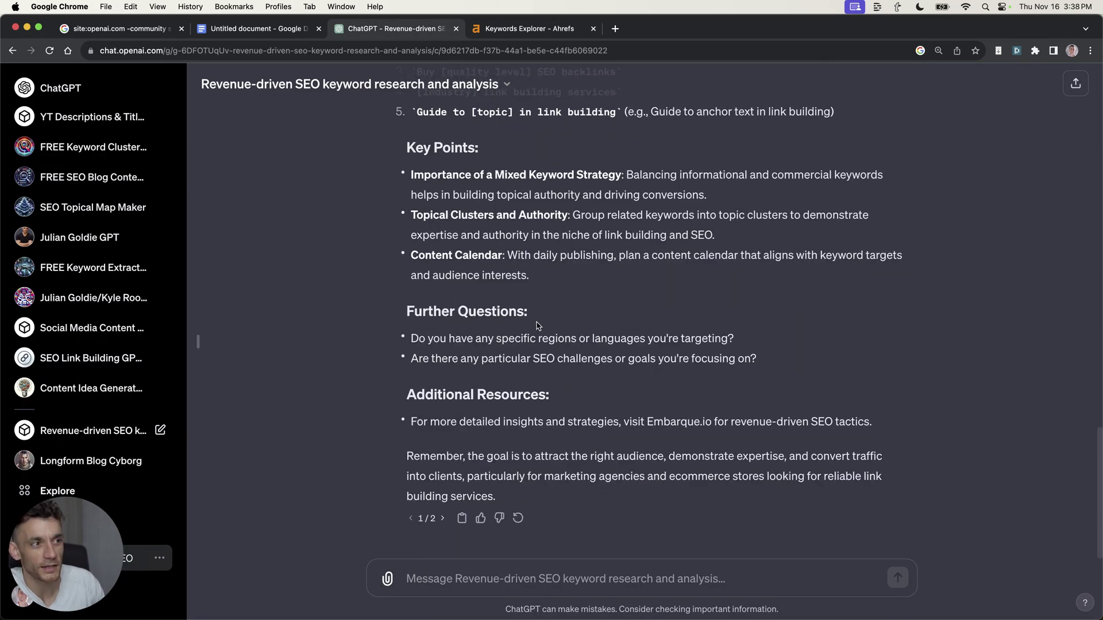
{"action": "scroll", "coordinate": [538, 326], "scroll_direction": "up", "scroll_amount": 15}
{"action": "scroll", "coordinate": [819, 282], "scroll_direction": "down", "scroll_amount": 15}
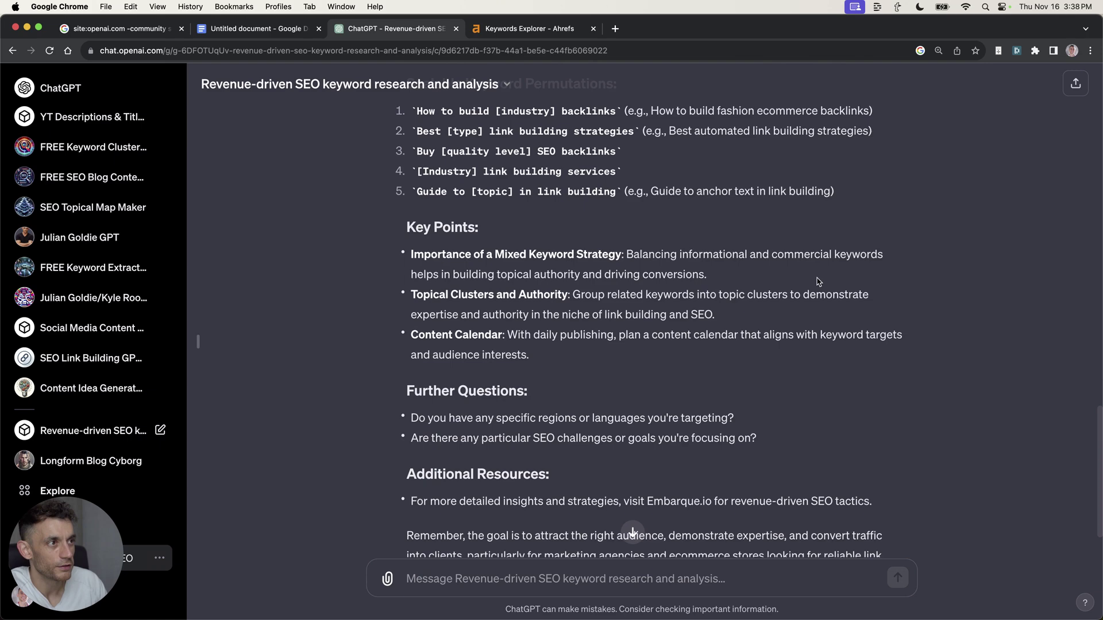
{"action": "scroll", "coordinate": [819, 281], "scroll_direction": "up", "scroll_amount": 5}
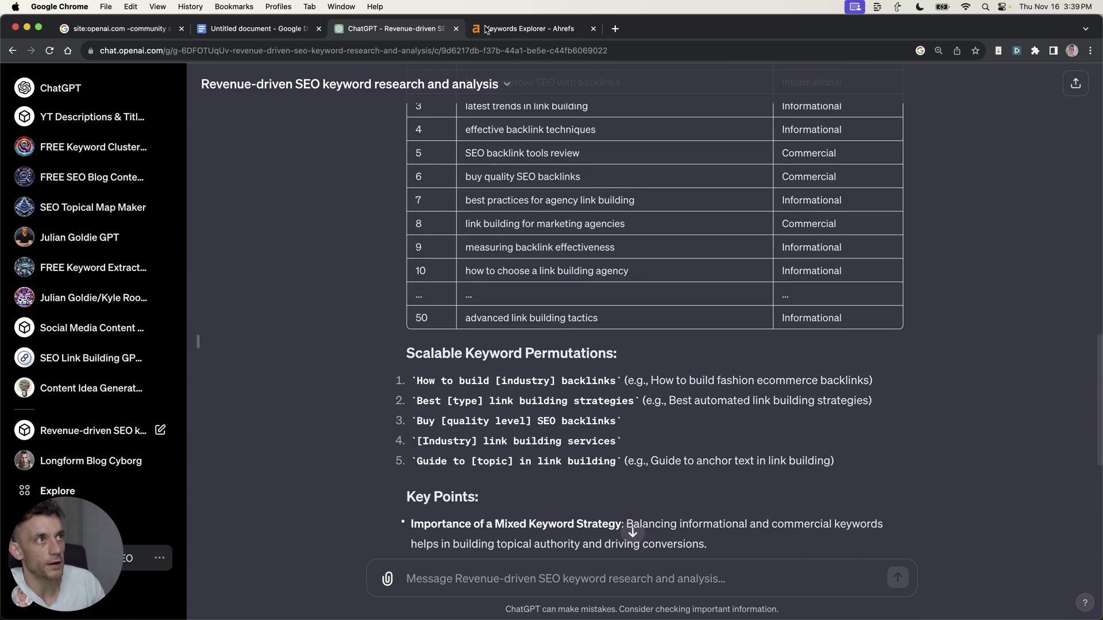
{"action": "left_click", "coordinate": [485, 29]}
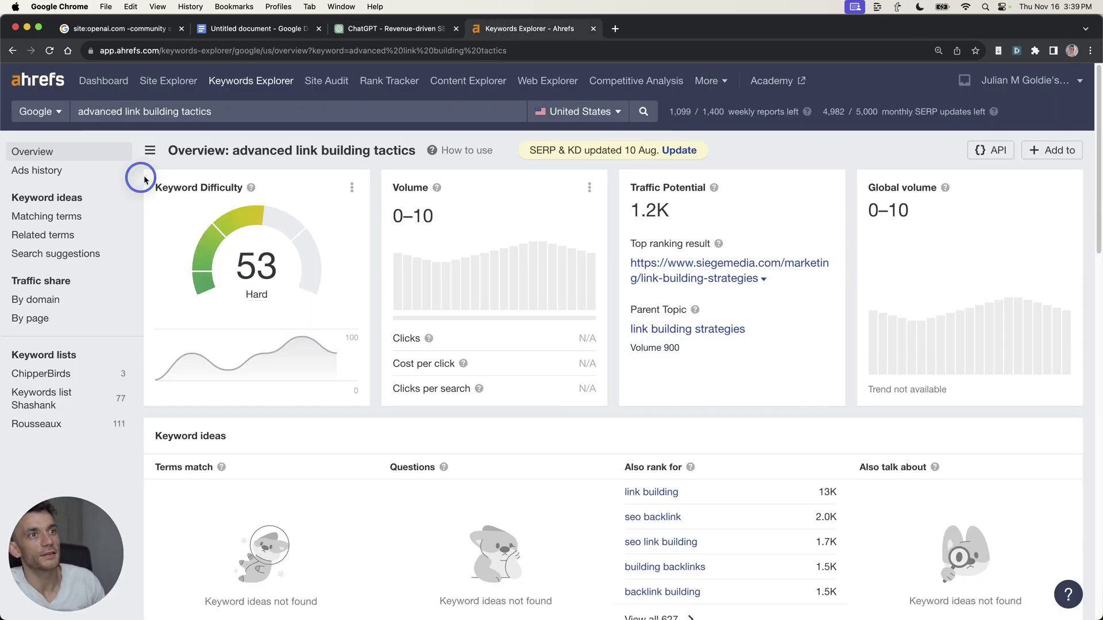
{"action": "left_click_drag", "start_coordinate": [144, 180], "coordinate": [345, 285]}
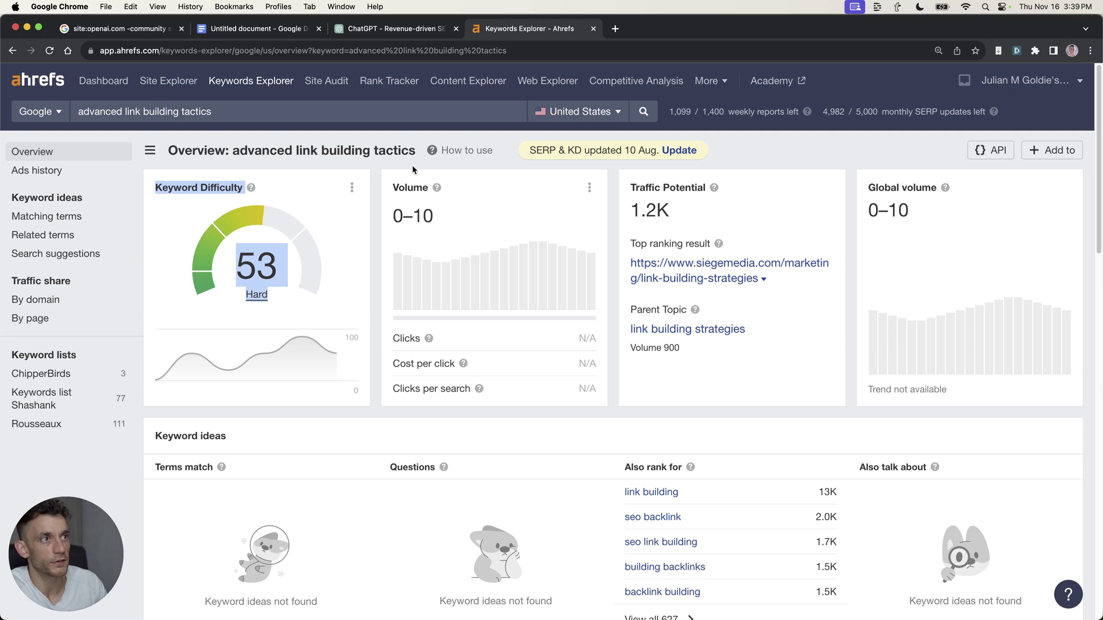
{"action": "left_click_drag", "start_coordinate": [630, 185], "coordinate": [718, 221]}
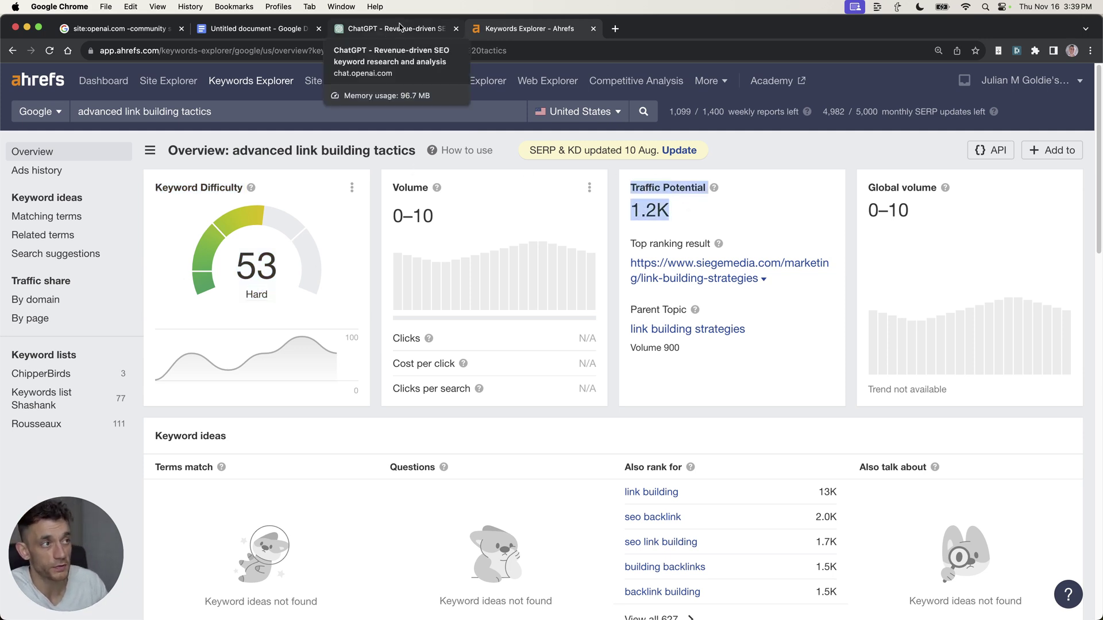
- Start a new GPT draft, view its empty Create new action schema, then return to My GPTs
{"action": "left_click", "coordinate": [398, 27]}
{"action": "scroll", "coordinate": [634, 340], "scroll_direction": "up", "scroll_amount": 5}
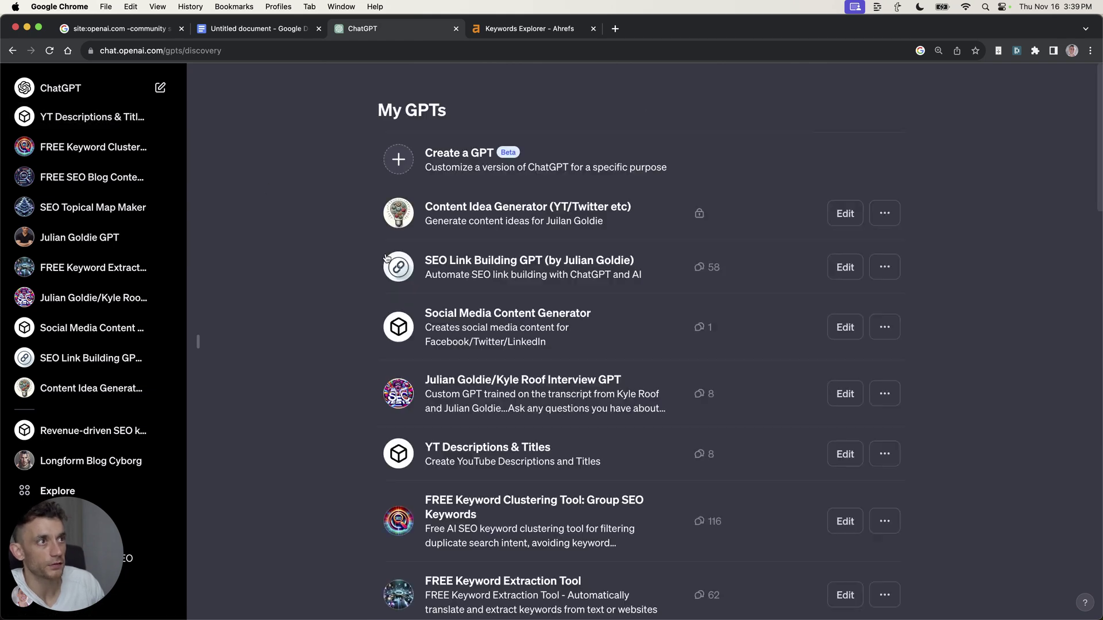
{"action": "left_click", "coordinate": [290, 149]}
{"action": "left_click", "coordinate": [332, 138]}
{"action": "scroll", "coordinate": [262, 401], "scroll_direction": "down", "scroll_amount": 5}
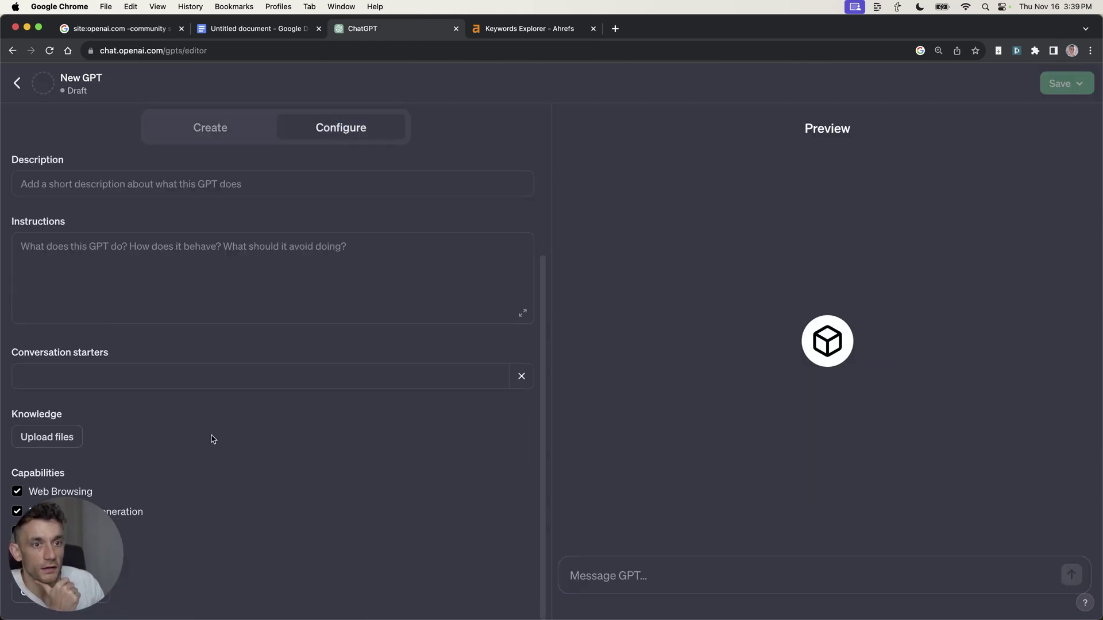
{"action": "left_click_drag", "start_coordinate": [66, 554], "coordinate": [134, 459]}
{"action": "left_click", "coordinate": [41, 597]}
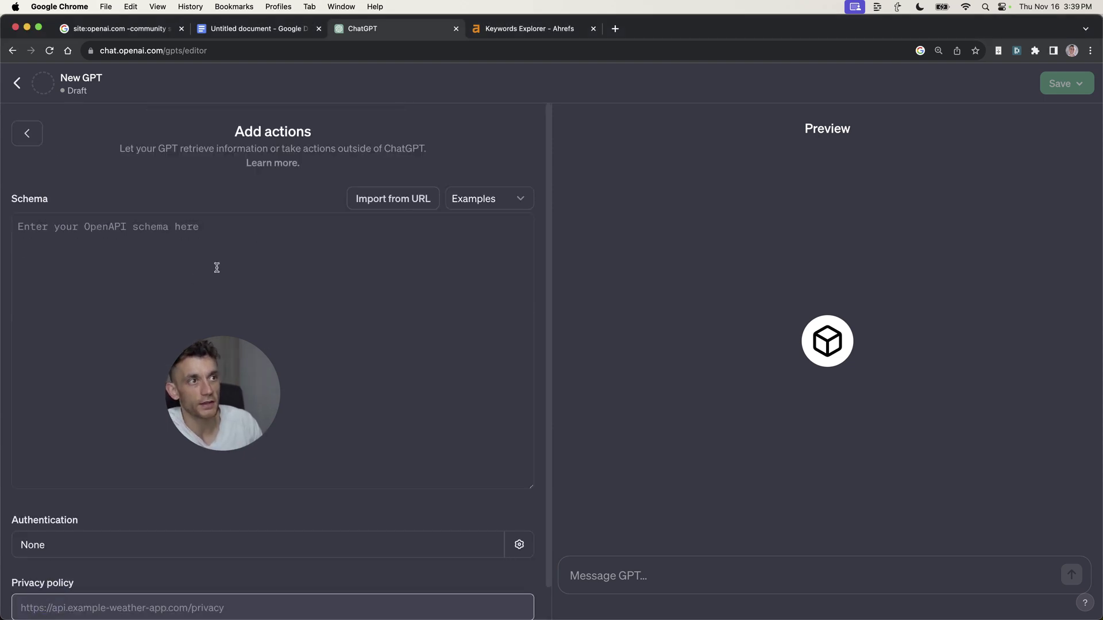
{"action": "left_click", "coordinate": [216, 267]}
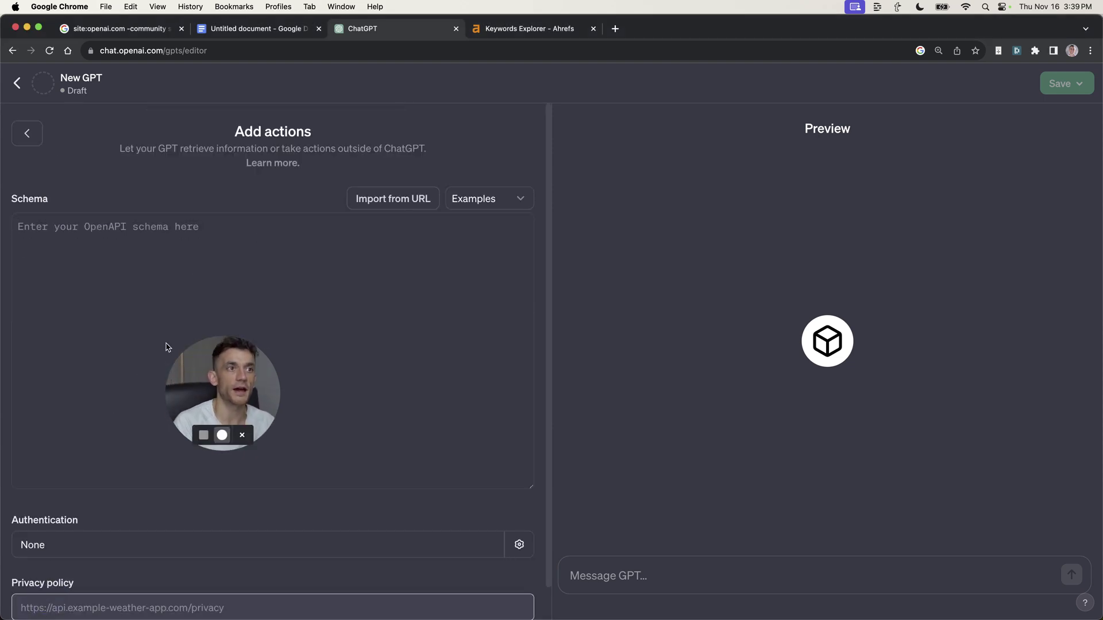
{"action": "scroll", "coordinate": [397, 476], "scroll_direction": "down", "scroll_amount": 1}
{"action": "scroll", "coordinate": [433, 449], "scroll_direction": "up", "scroll_amount": 1}
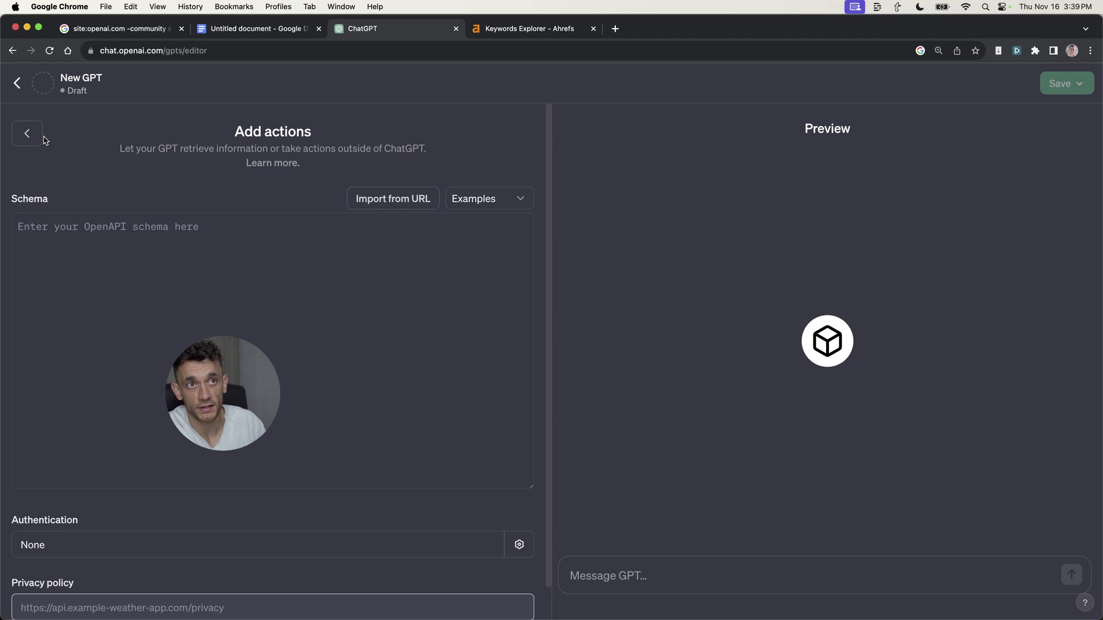
{"action": "left_click", "coordinate": [17, 86]}
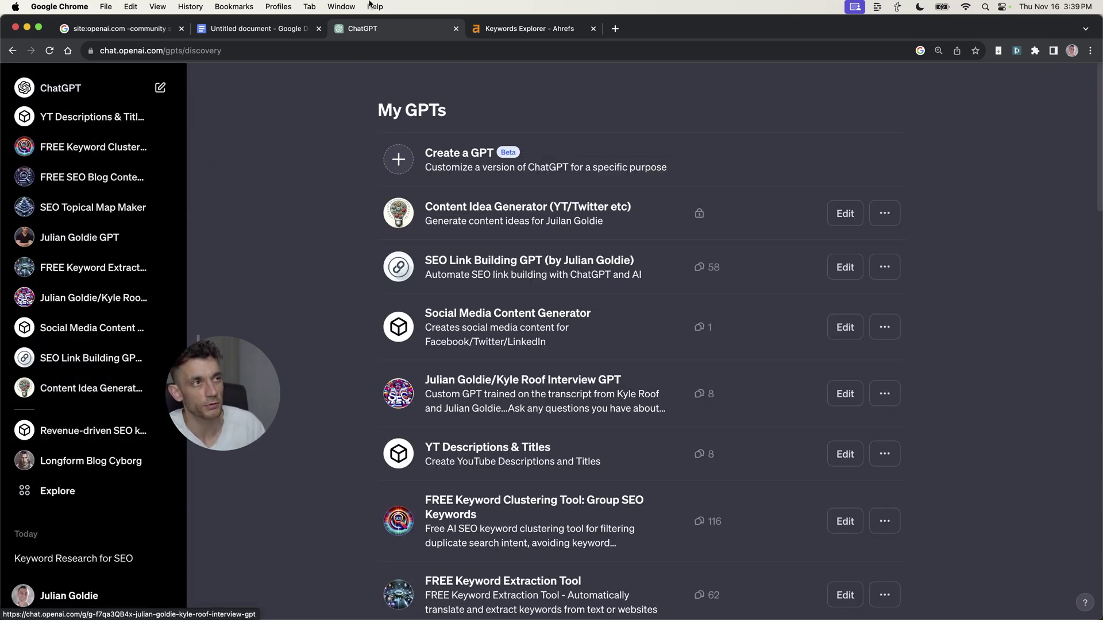
- Close the Ahrefs Keywords Explorer tab
{"action": "middle_click", "coordinate": [526, 29]}
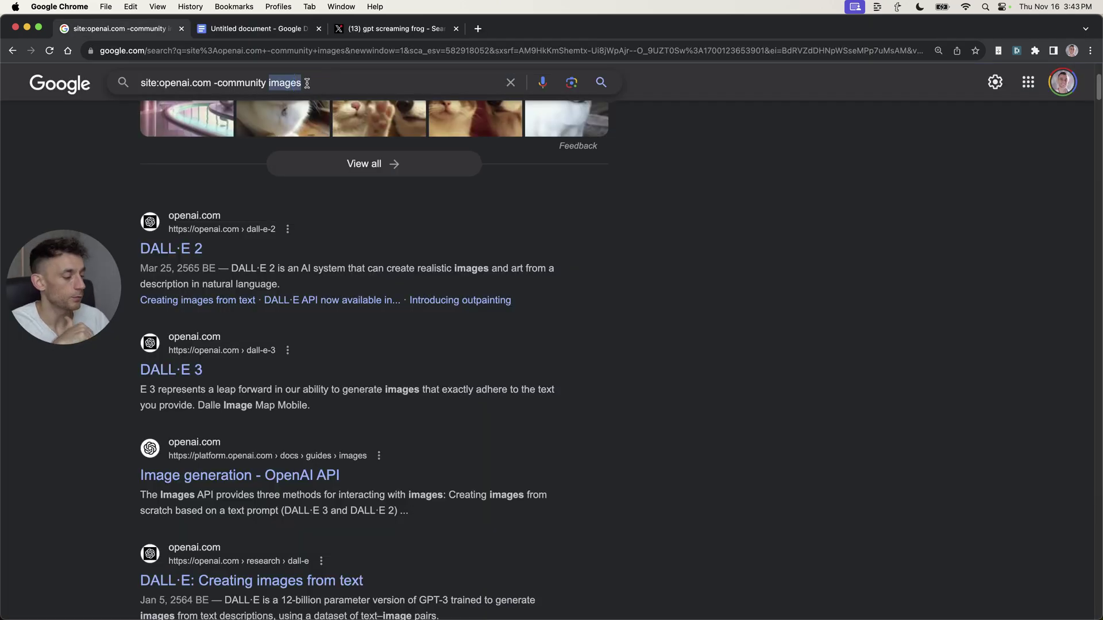
- Re-run the 'site:openai.com' GPT search without 'images' and move the Google tab to third place
{"action": "key", "text": "BackSpace"}
{"action": "key", "text": "Return"}
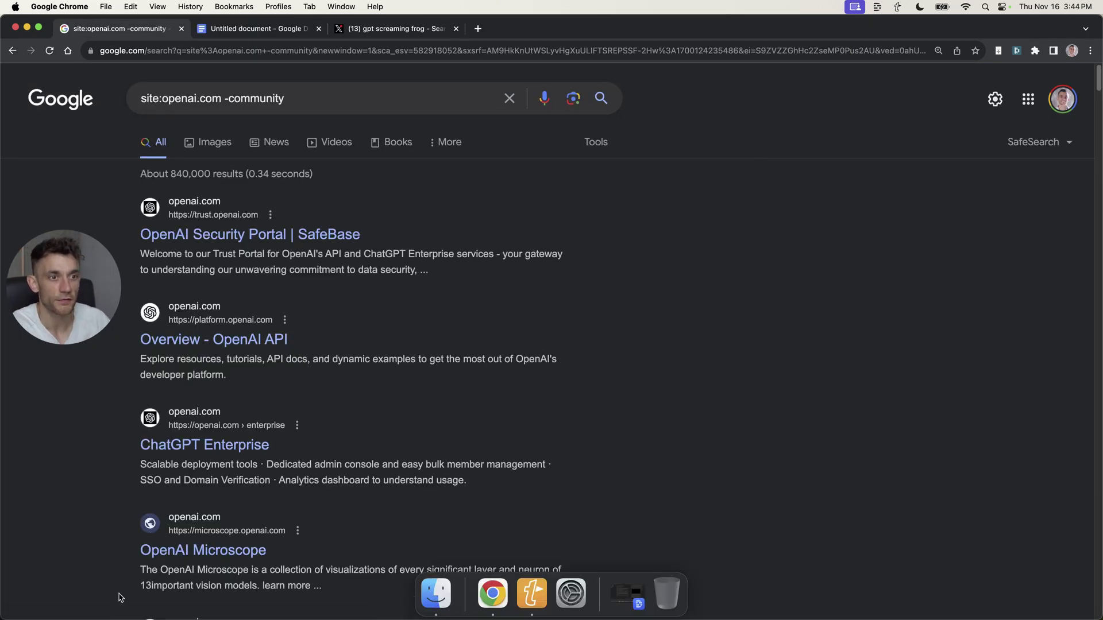
{"action": "scroll", "coordinate": [462, 393], "scroll_direction": "down", "scroll_amount": 20}
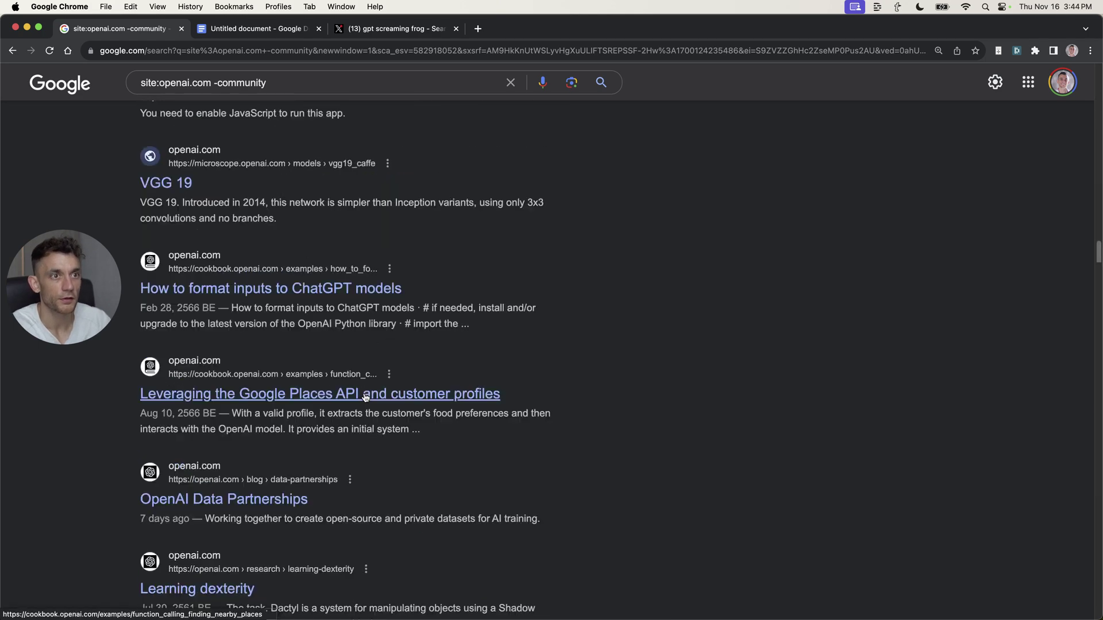
{"action": "scroll", "coordinate": [376, 398], "scroll_direction": "down", "scroll_amount": 10}
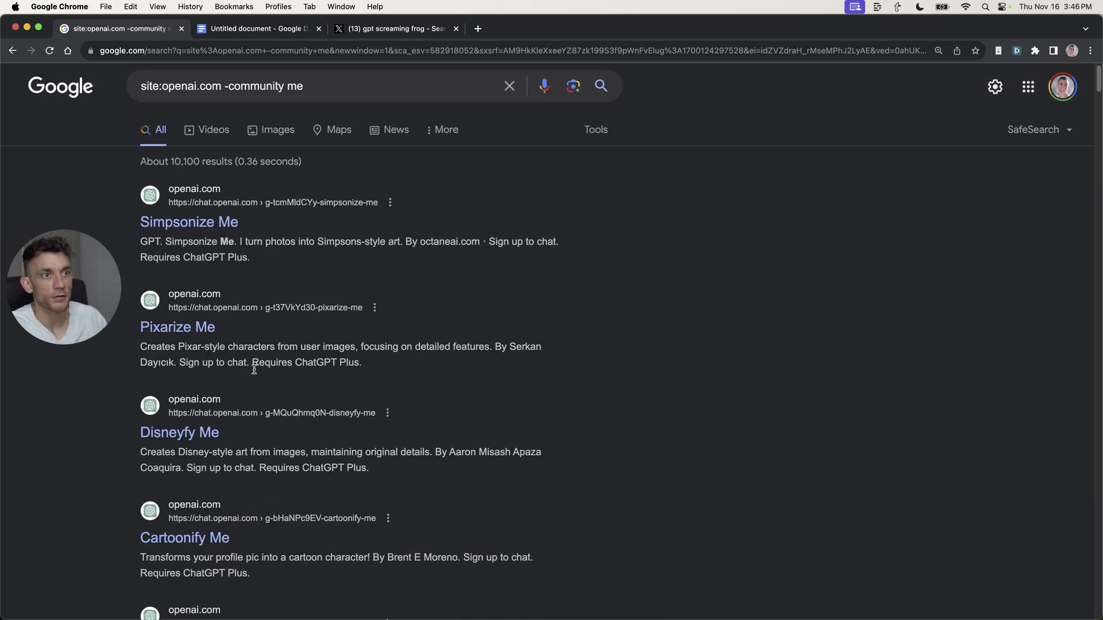
{"action": "scroll", "coordinate": [263, 325], "scroll_direction": "down", "scroll_amount": 3}
{"action": "scroll", "coordinate": [264, 326], "scroll_direction": "up", "scroll_amount": 5}
{"action": "left_click_drag", "start_coordinate": [120, 28], "coordinate": [396, 28]}
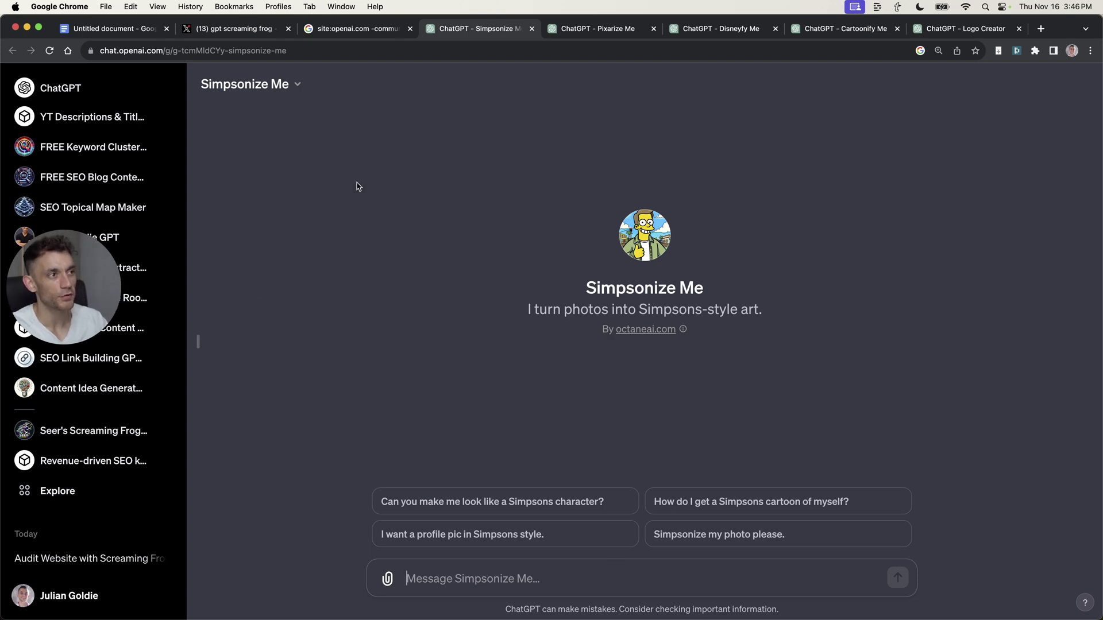
- Look over the Simpsonize Me GPT's title and description
{"action": "left_click_drag", "start_coordinate": [411, 185], "coordinate": [726, 352]}
{"action": "left_click", "coordinate": [755, 396]}
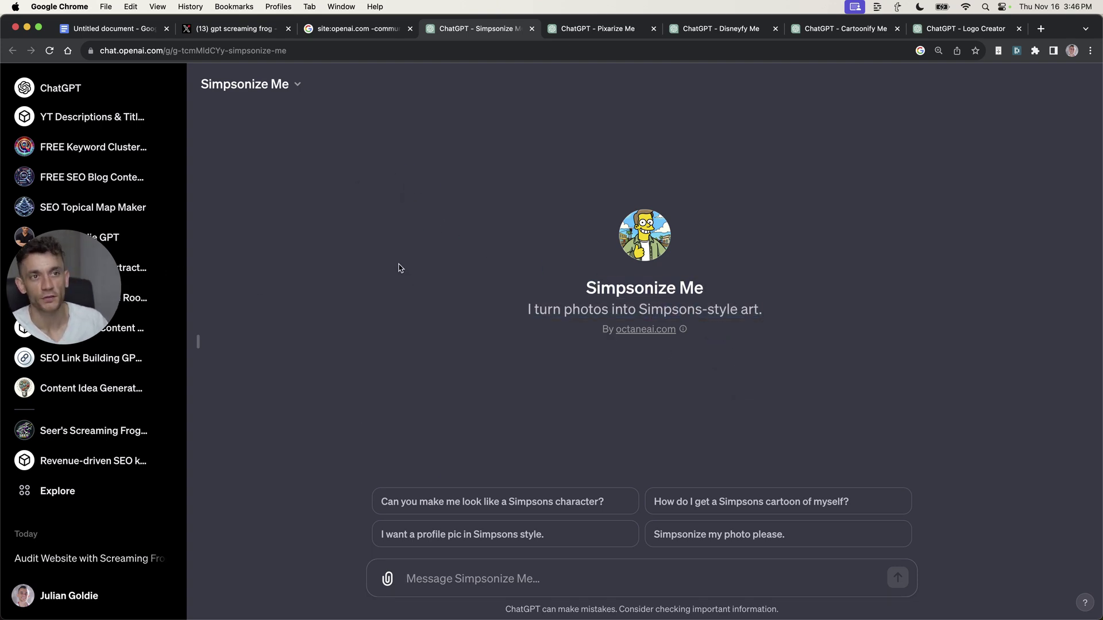
{"action": "left_click_drag", "start_coordinate": [704, 287], "coordinate": [822, 316]}
{"action": "left_click", "coordinate": [822, 316]}
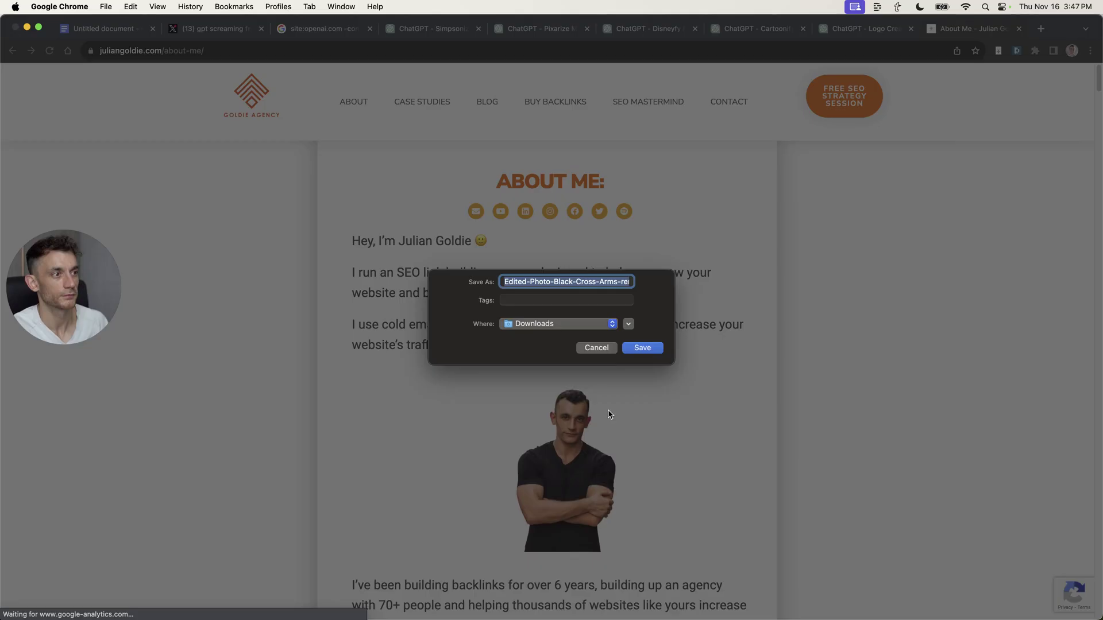
- Save the portrait photo to Downloads and send it to Simpsonize Me for a Simpsons-style cartoon
{"action": "key", "text": "Return"}
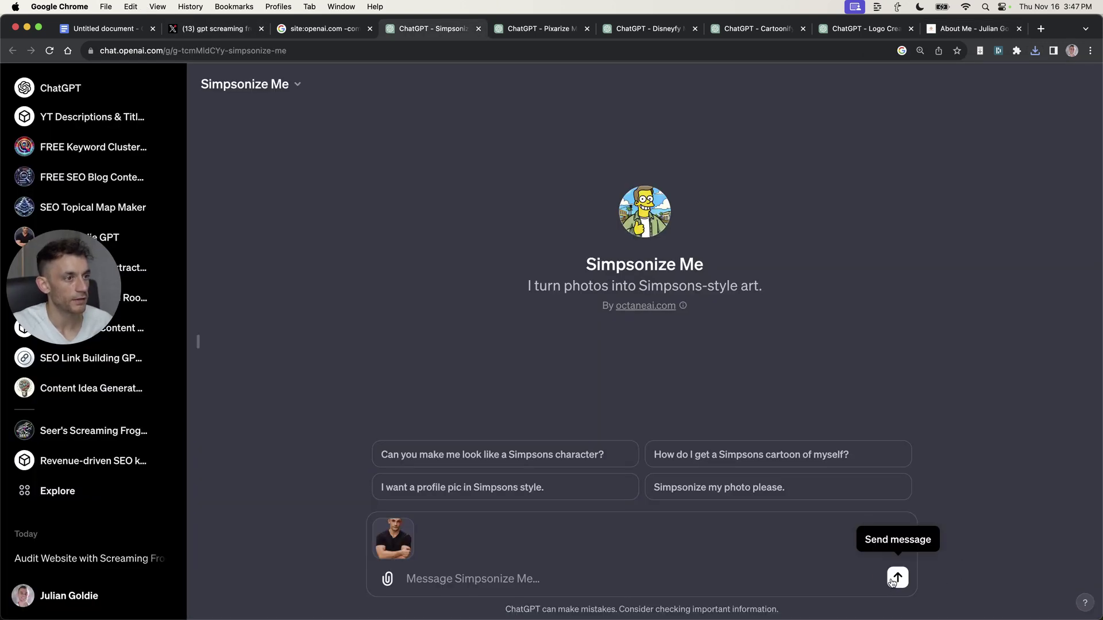
{"action": "left_click", "coordinate": [892, 581]}
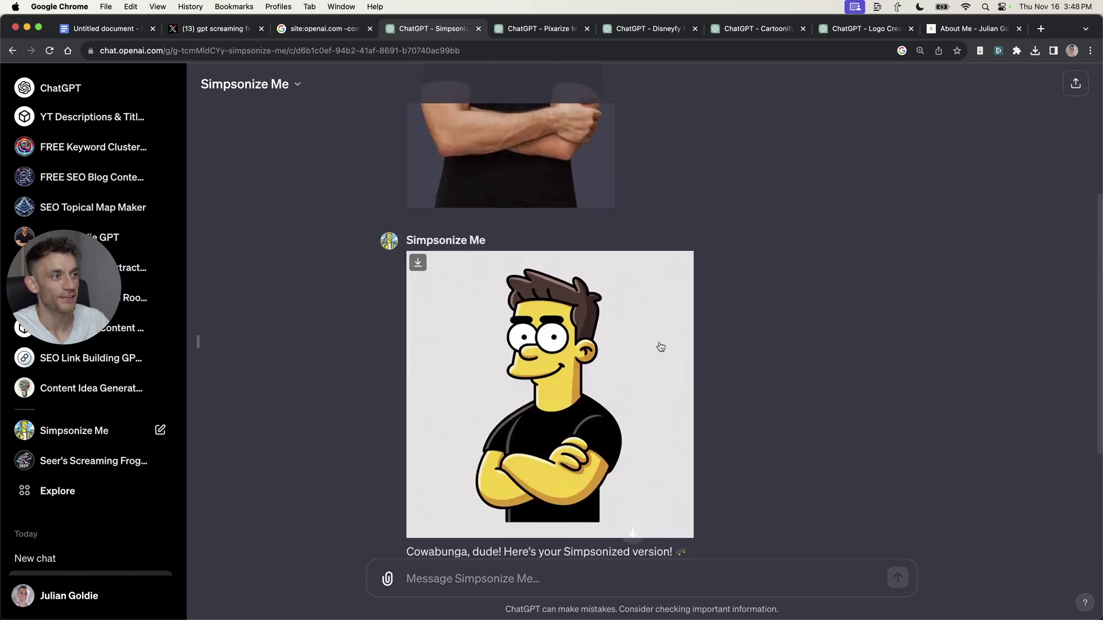
{"action": "scroll", "coordinate": [419, 187], "scroll_direction": "up", "scroll_amount": 5}
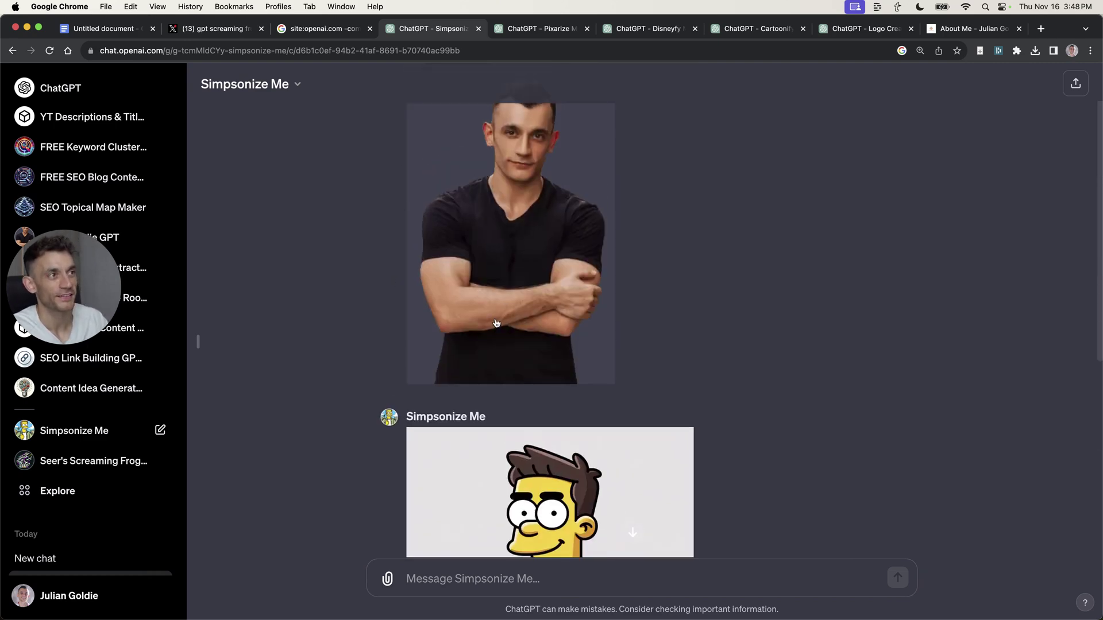
{"action": "scroll", "coordinate": [325, 124], "scroll_direction": "down", "scroll_amount": 5}
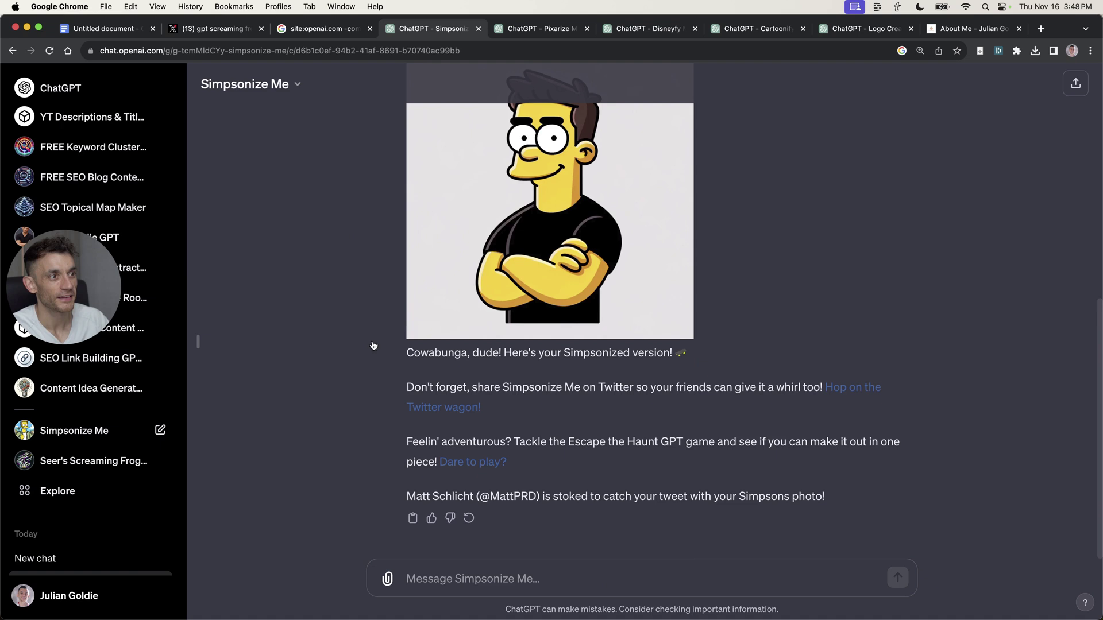
{"action": "key", "text": "ctrl+Tab"}
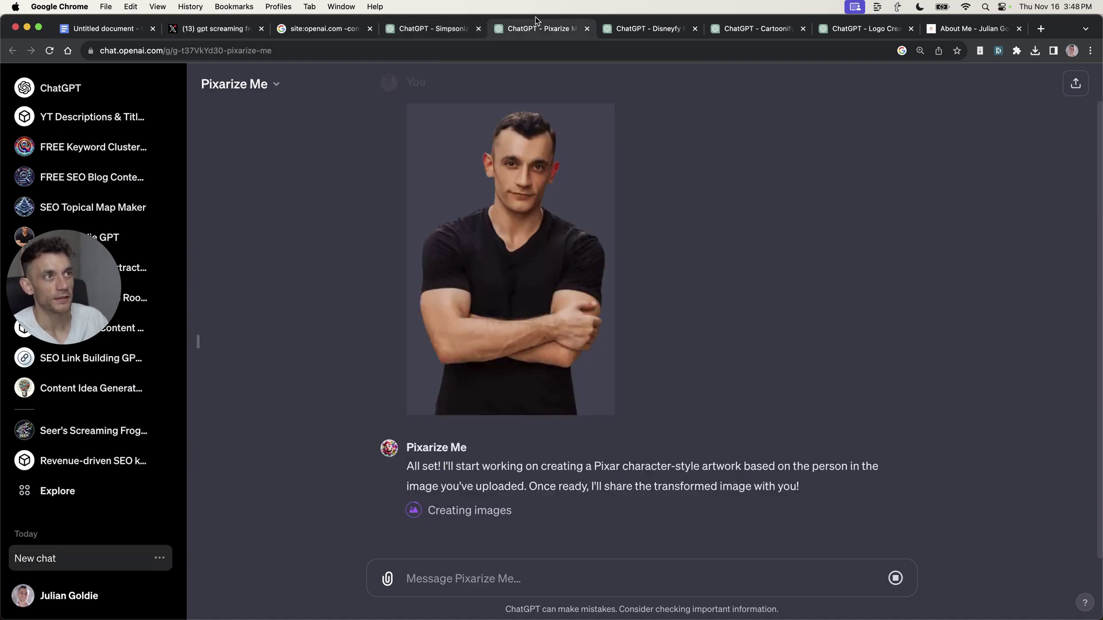
- Move the Pixarize Me tab after Disneyfy Me and view the Disneyfy Me result
{"action": "left_click_drag", "start_coordinate": [536, 21], "coordinate": [648, 22]}
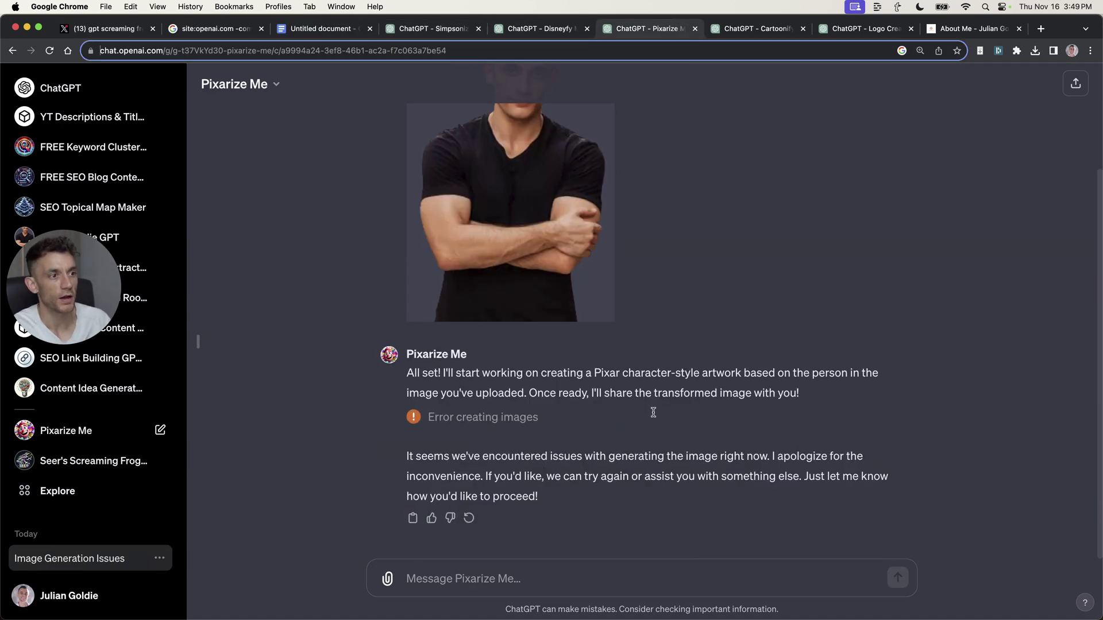
{"action": "key", "text": "ctrl+shift+Tab"}
{"action": "scroll", "coordinate": [580, 410], "scroll_direction": "up", "scroll_amount": 8}
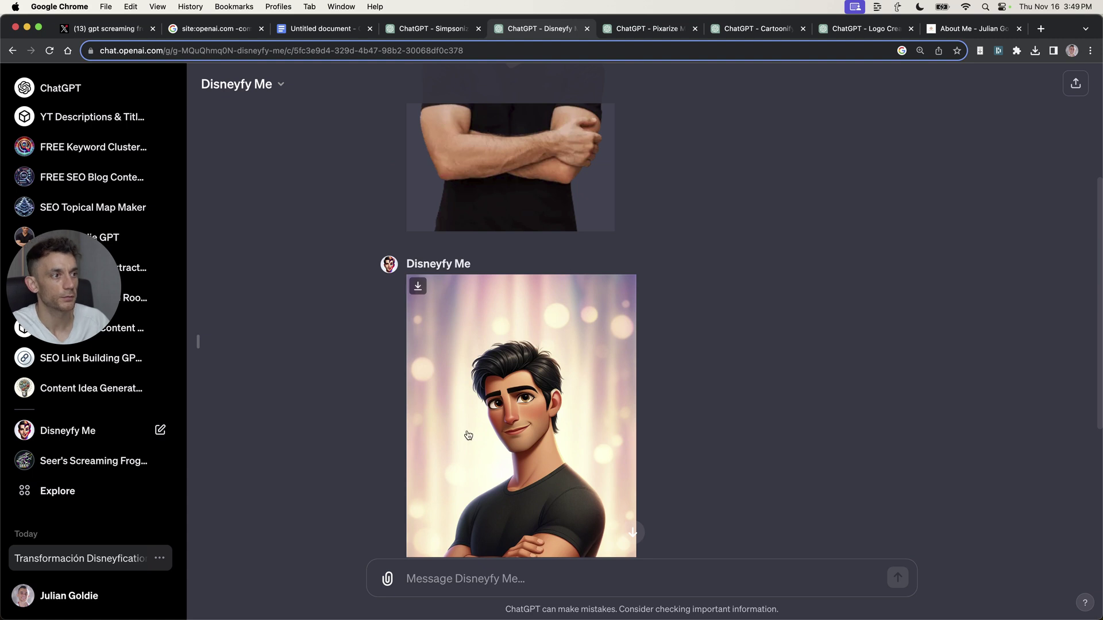
{"action": "scroll", "coordinate": [579, 410], "scroll_direction": "down", "scroll_amount": 7}
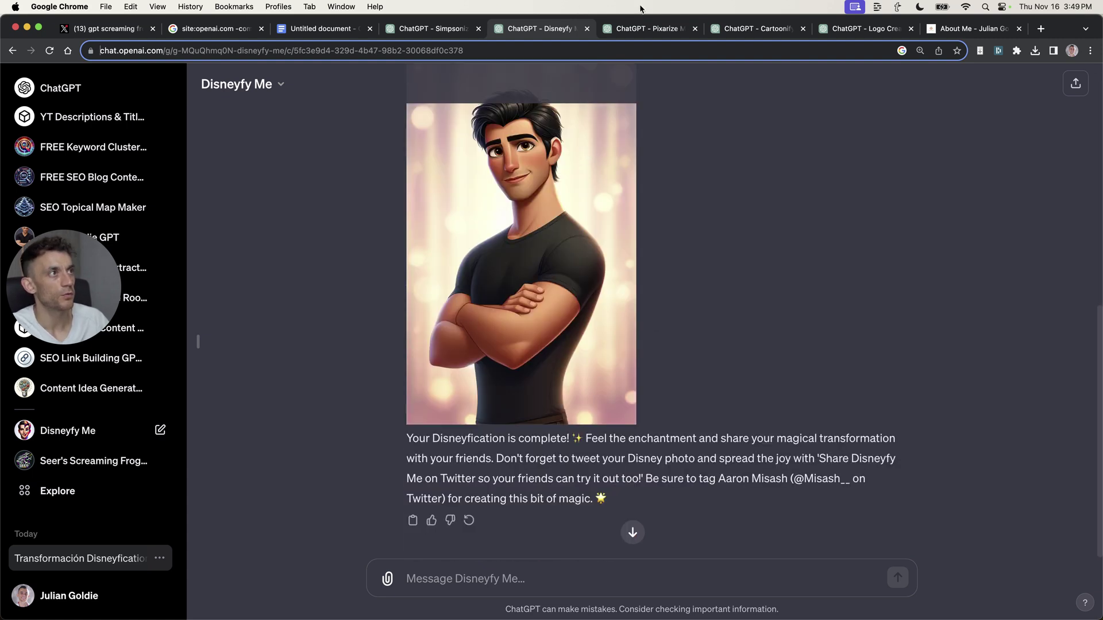
- Compare the Cartoonify and Simpsonize results, close Simpsonize Me, and select the Disney-style portrait
{"action": "left_click", "coordinate": [732, 20]}
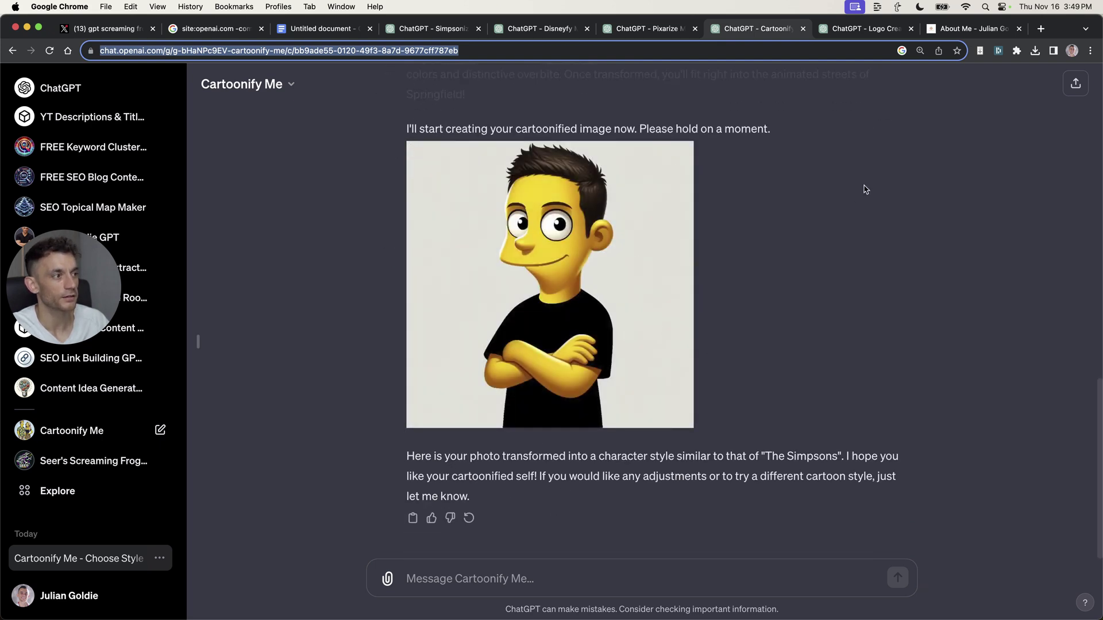
{"action": "left_click", "coordinate": [459, 29]}
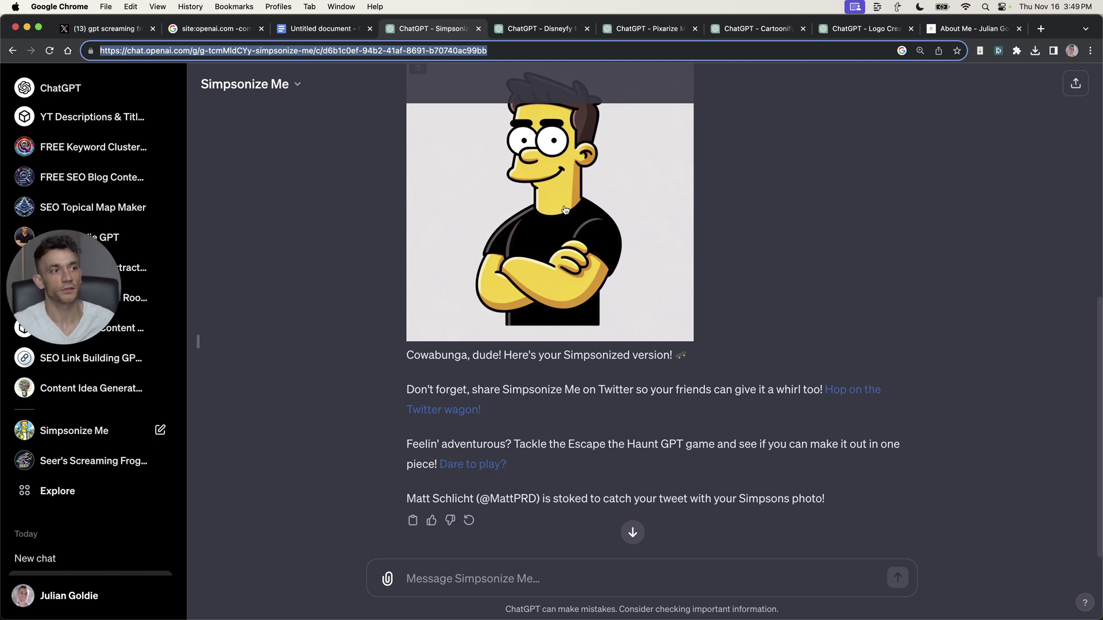
{"action": "key", "text": "super+w"}
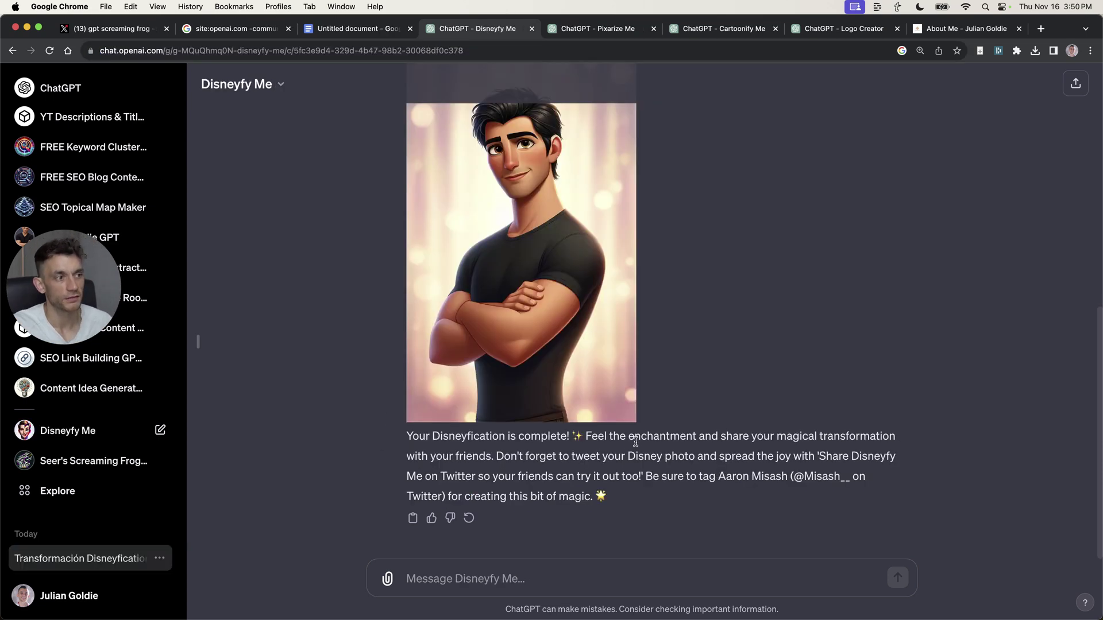
{"action": "left_click_drag", "start_coordinate": [387, 436], "coordinate": [336, 456]}
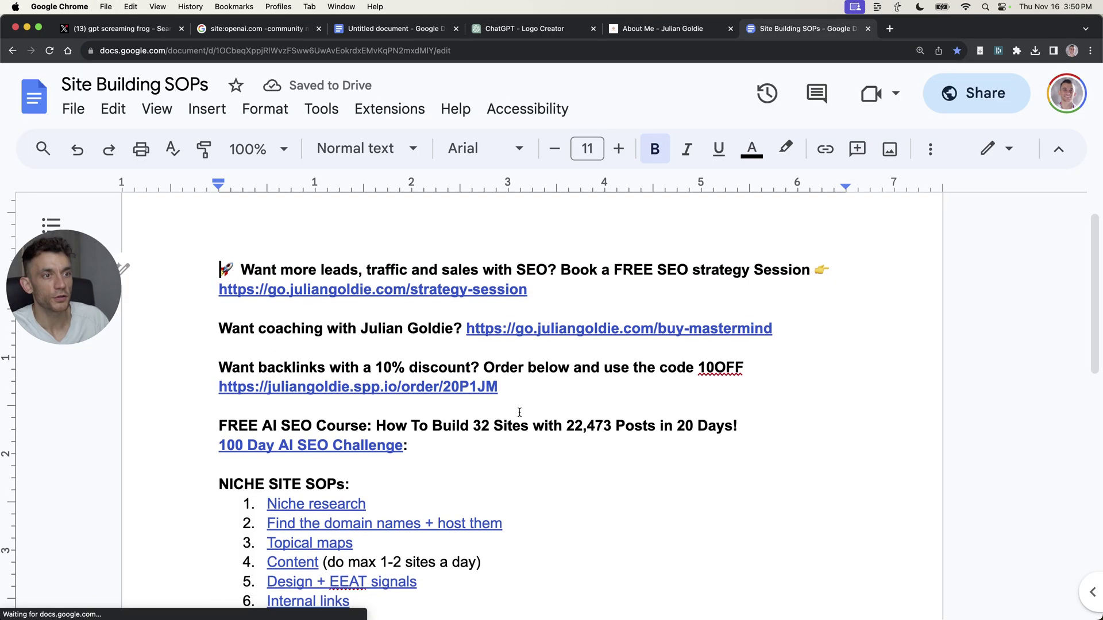
- Open the Site Setup Checklist via the Design + EEAT signals link and close Site Building SOPs
{"action": "scroll", "coordinate": [544, 379], "scroll_direction": "down", "scroll_amount": 5}
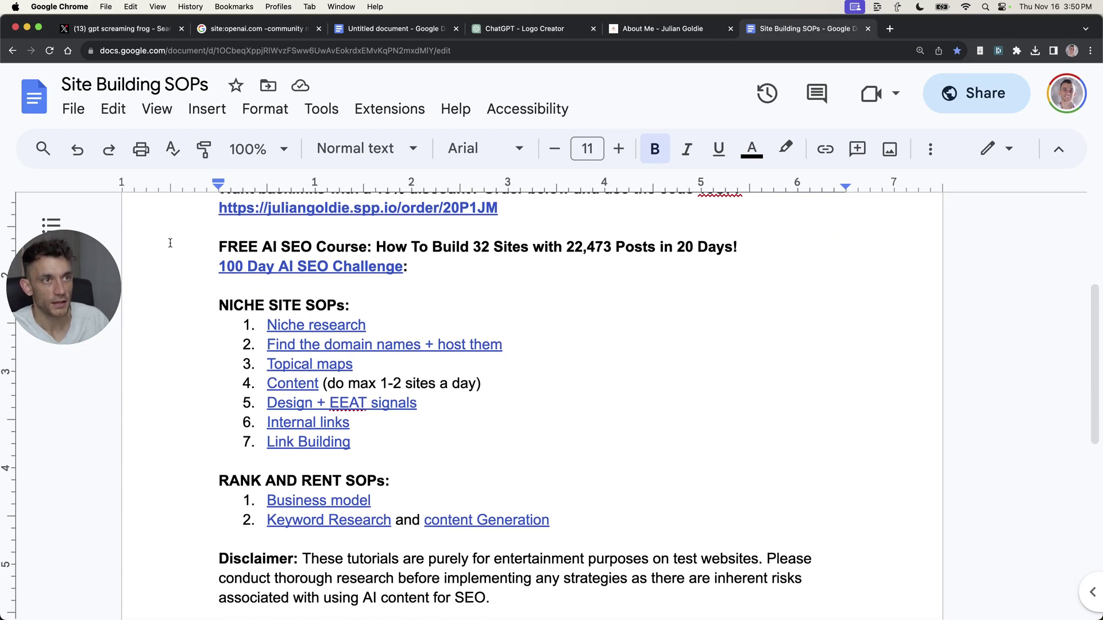
{"action": "left_click_drag", "start_coordinate": [155, 239], "coordinate": [603, 518]}
{"action": "left_click", "coordinate": [603, 518]}
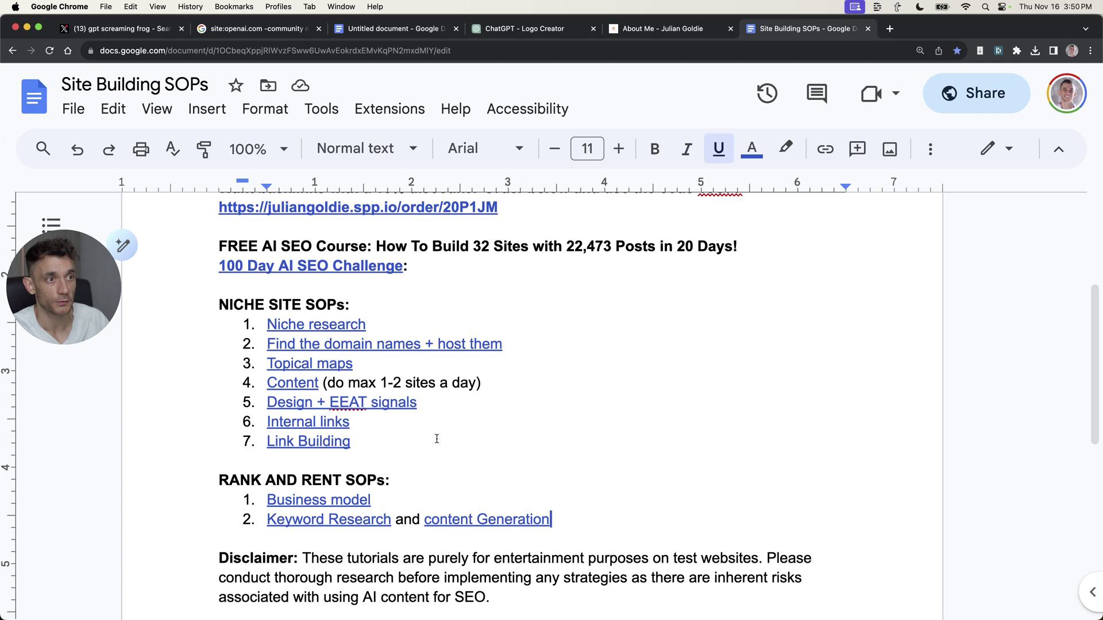
{"action": "scroll", "coordinate": [436, 439], "scroll_direction": "down", "scroll_amount": 3}
{"action": "left_click", "coordinate": [319, 326]}
{"action": "left_click", "coordinate": [422, 354]}
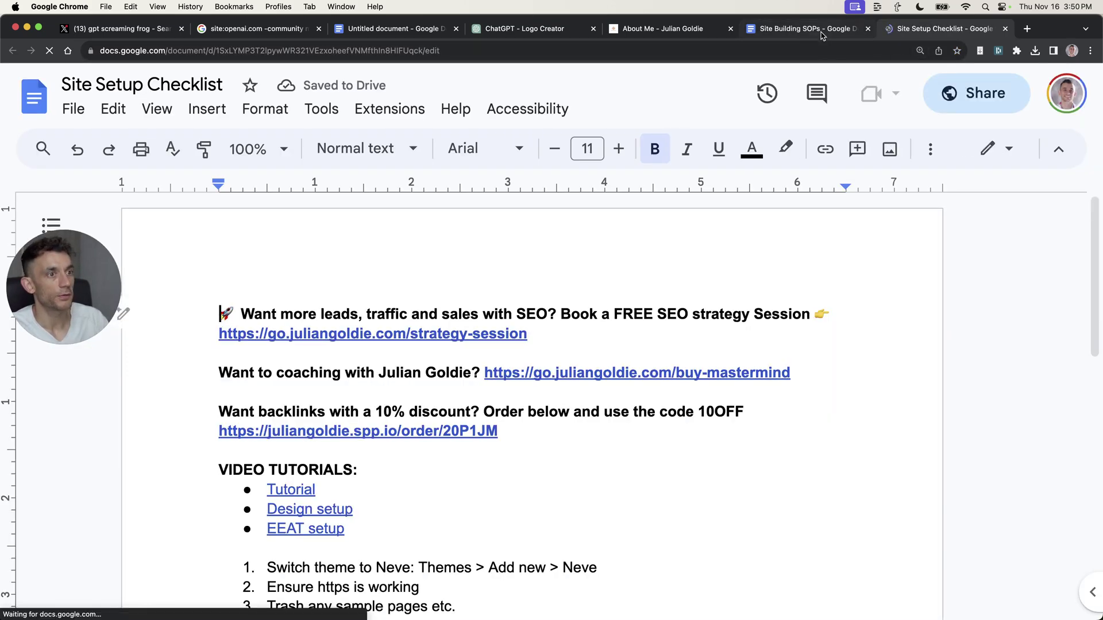
{"action": "left_click", "coordinate": [868, 28]}
- Browse the checklist down to the logo and favicon step 16c
{"action": "scroll", "coordinate": [382, 531], "scroll_direction": "down", "scroll_amount": 5}
{"action": "scroll", "coordinate": [382, 531], "scroll_direction": "down", "scroll_amount": 5}
{"action": "scroll", "coordinate": [382, 531], "scroll_direction": "up", "scroll_amount": 3}
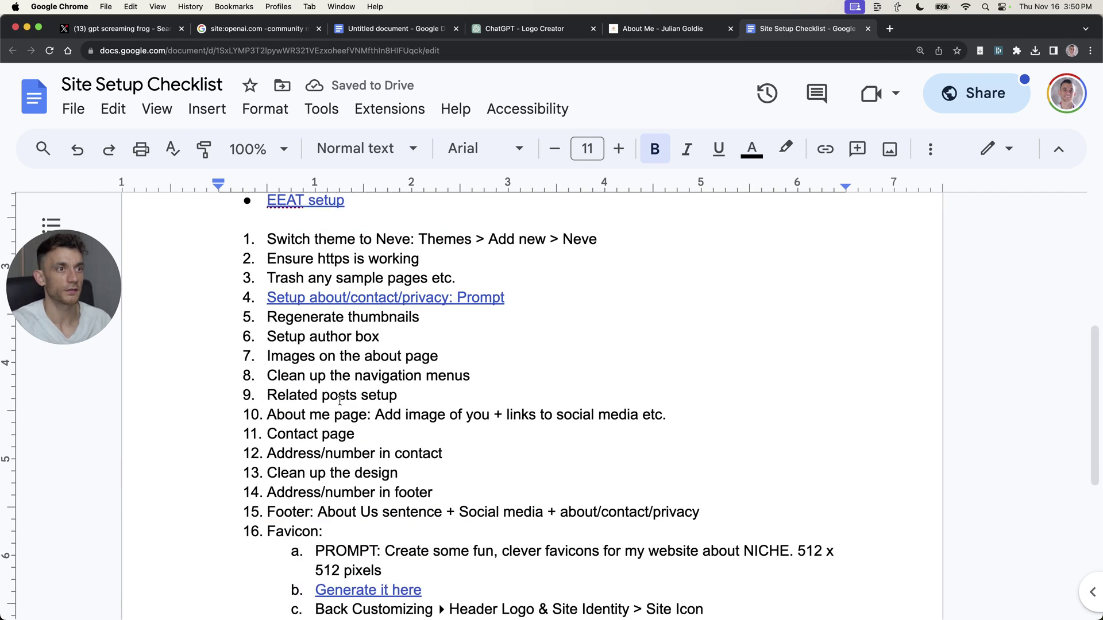
{"action": "scroll", "coordinate": [402, 534], "scroll_direction": "down", "scroll_amount": 2}
{"action": "double_click", "coordinate": [518, 552]}
{"action": "triple_click", "coordinate": [666, 540]}
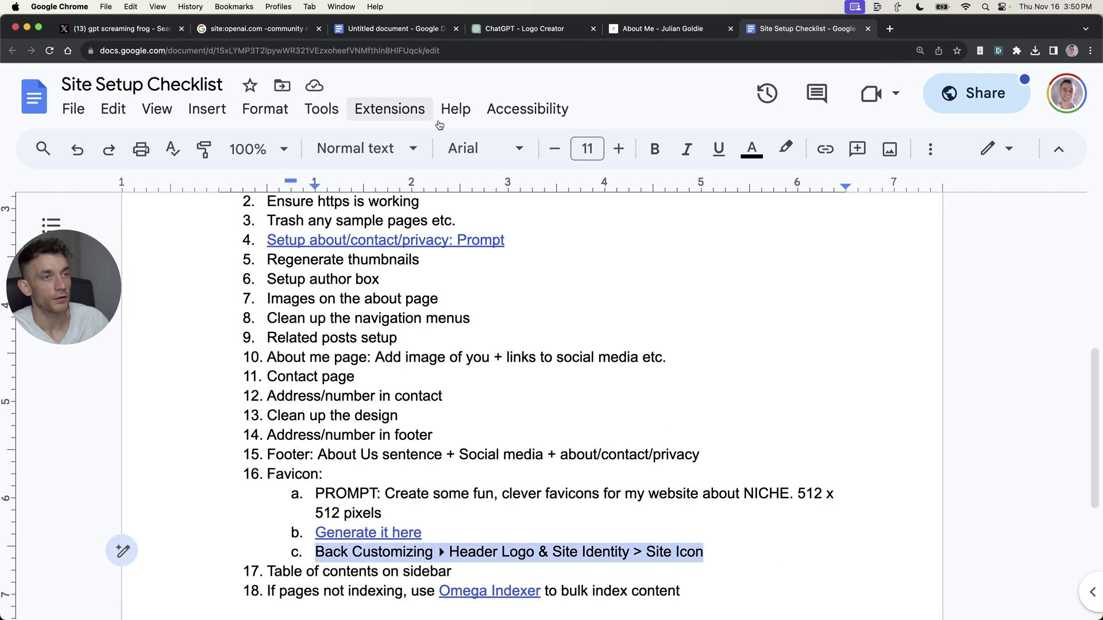
{"action": "left_click", "coordinate": [381, 389]}
{"action": "scroll", "coordinate": [381, 389], "scroll_direction": "up", "scroll_amount": 3}
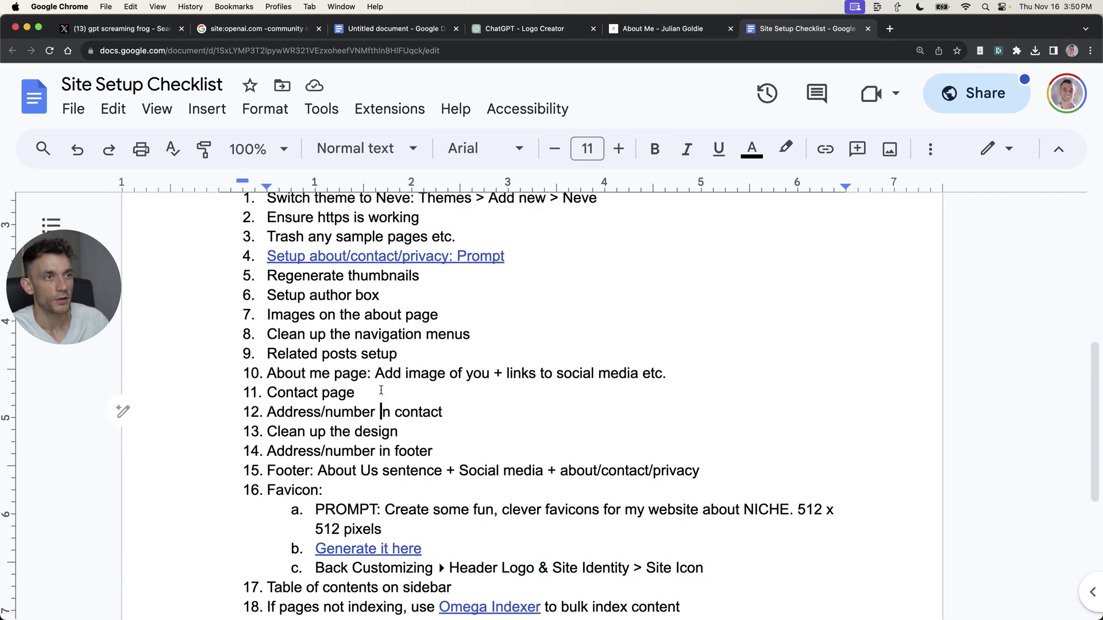
{"action": "left_click", "coordinate": [517, 28]}
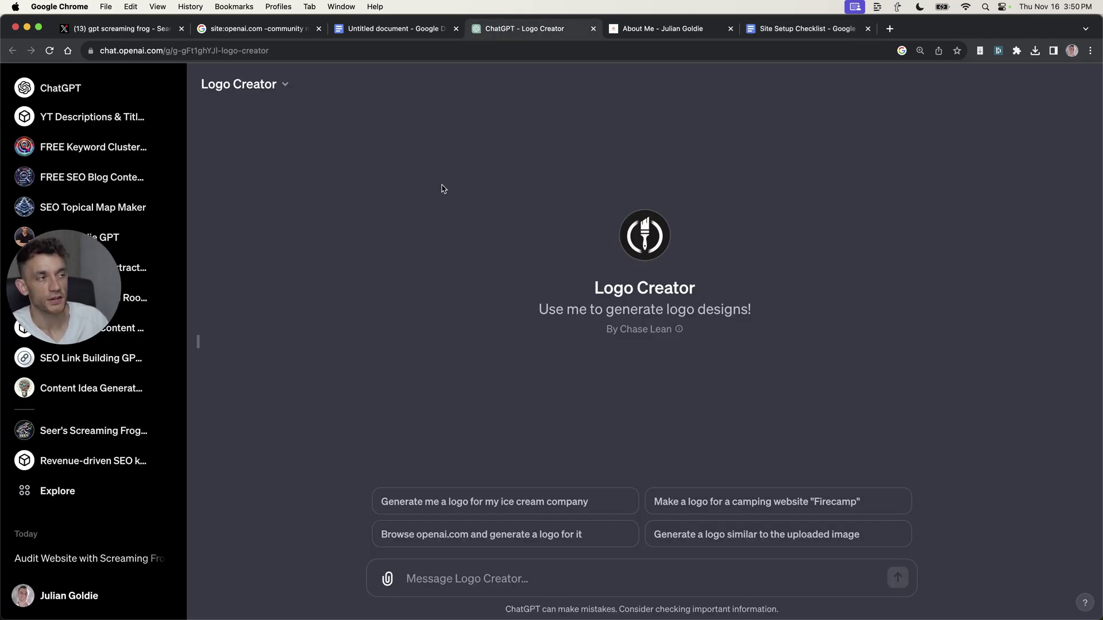
- Review the Logo Creator GPT's description, author and page address
{"action": "left_click_drag", "start_coordinate": [510, 247], "coordinate": [720, 410]}
{"action": "left_click", "coordinate": [220, 52]}
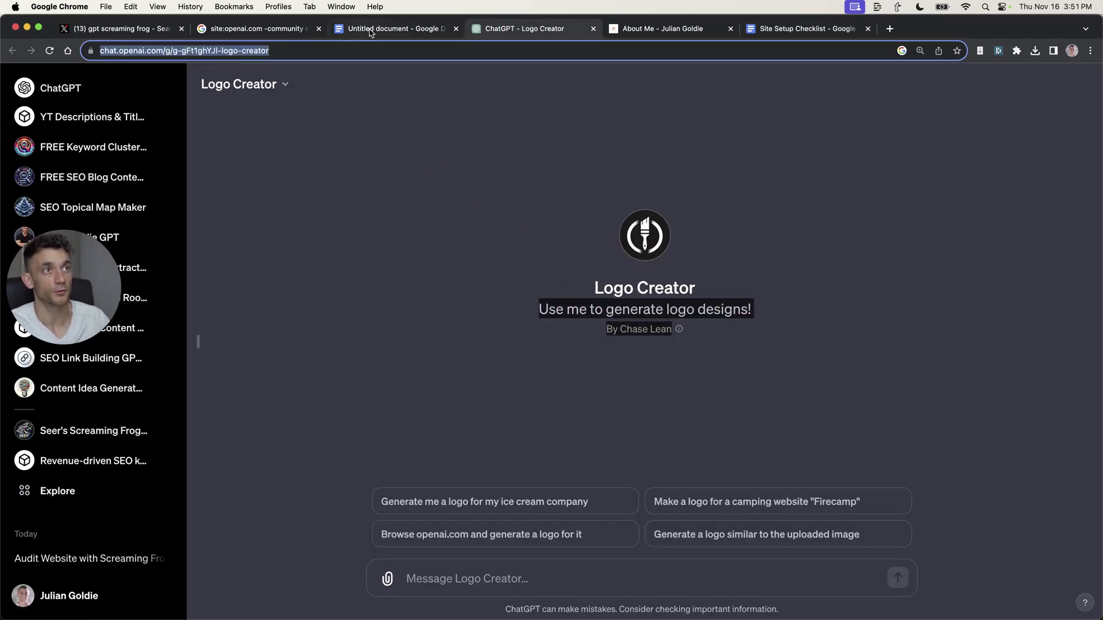
{"action": "left_click", "coordinate": [629, 381]}
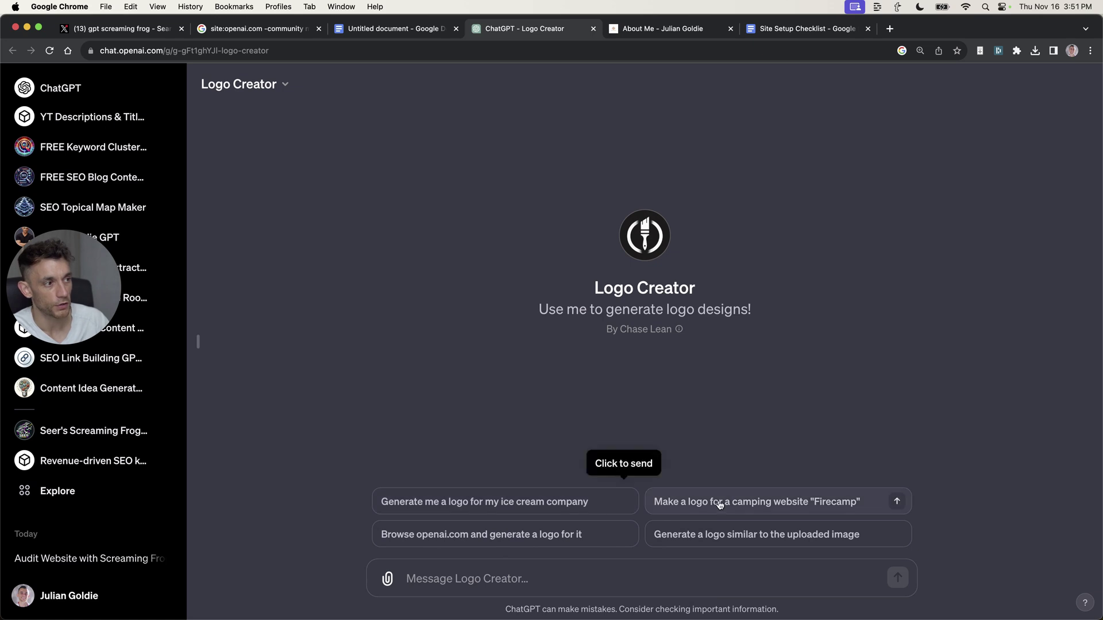
- Ask Logo Creator to 'Generate a logo for my link building agency' and answer 'Playful'
{"action": "left_click", "coordinate": [569, 575]}
{"action": "type", "text": "Generate"}
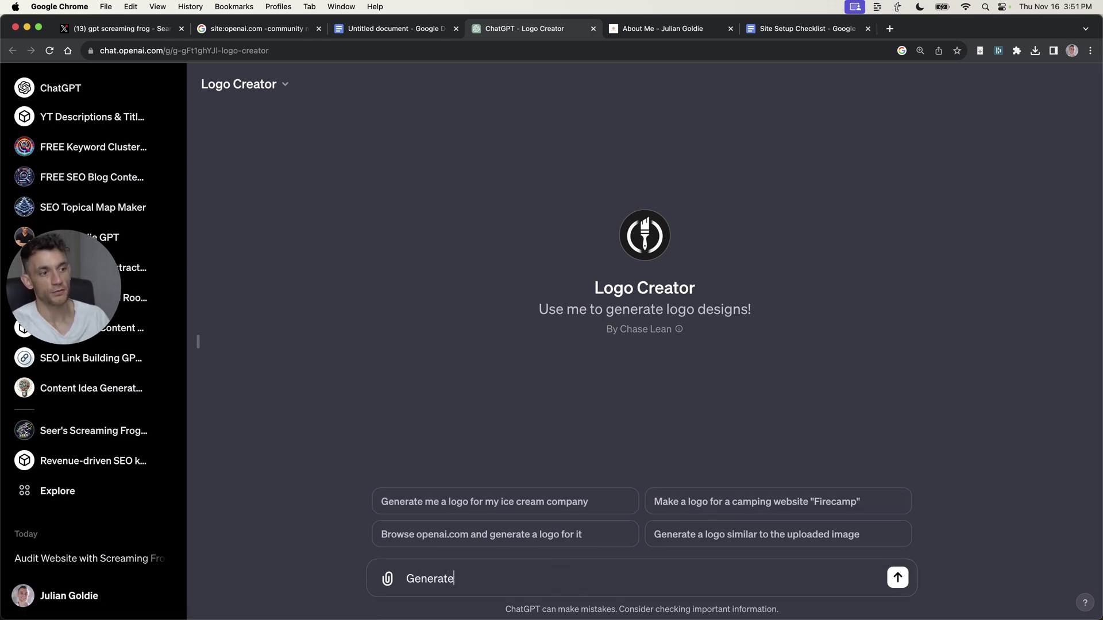
{"action": "type", "text": " a logo for my "}
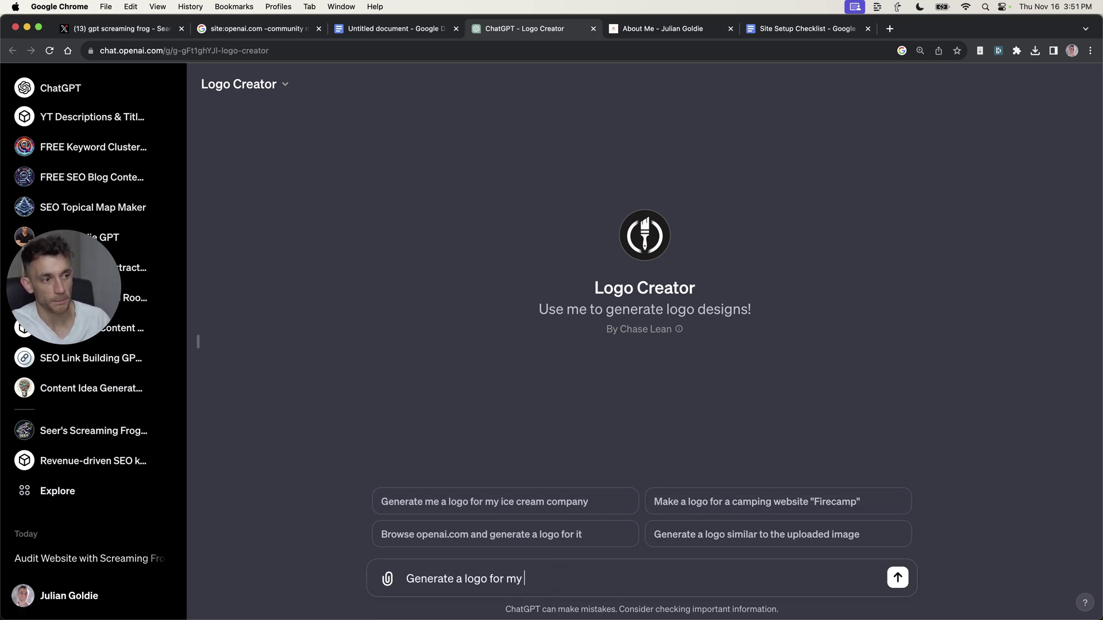
{"action": "type", "text": "link building agency"}
{"action": "key", "text": "Return"}
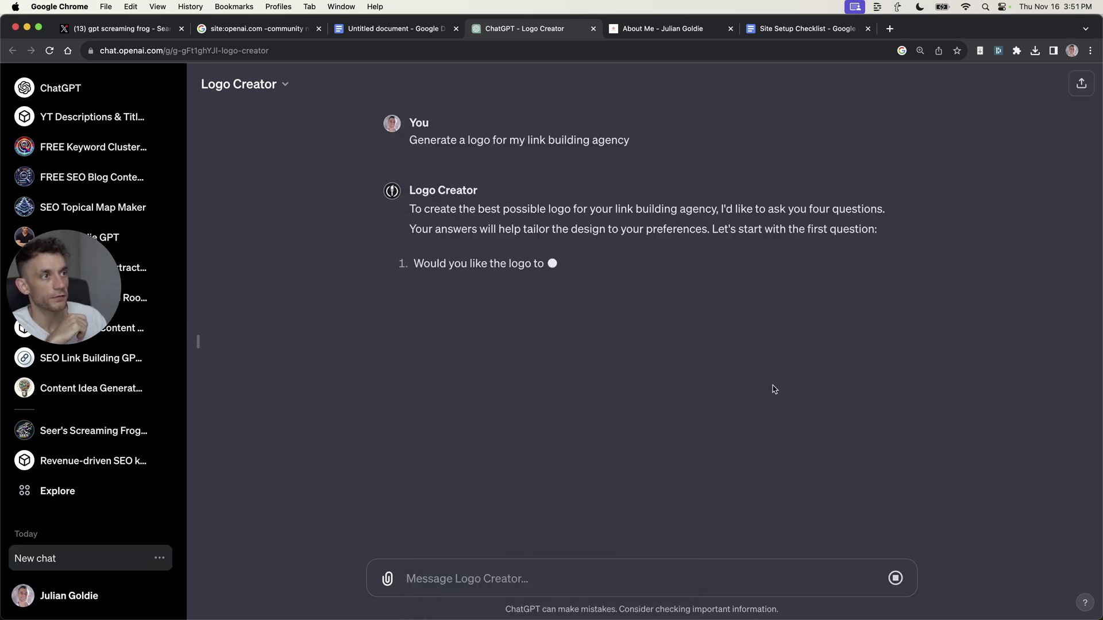
{"action": "type", "text": "Playful"}
{"action": "key", "text": "Return"}
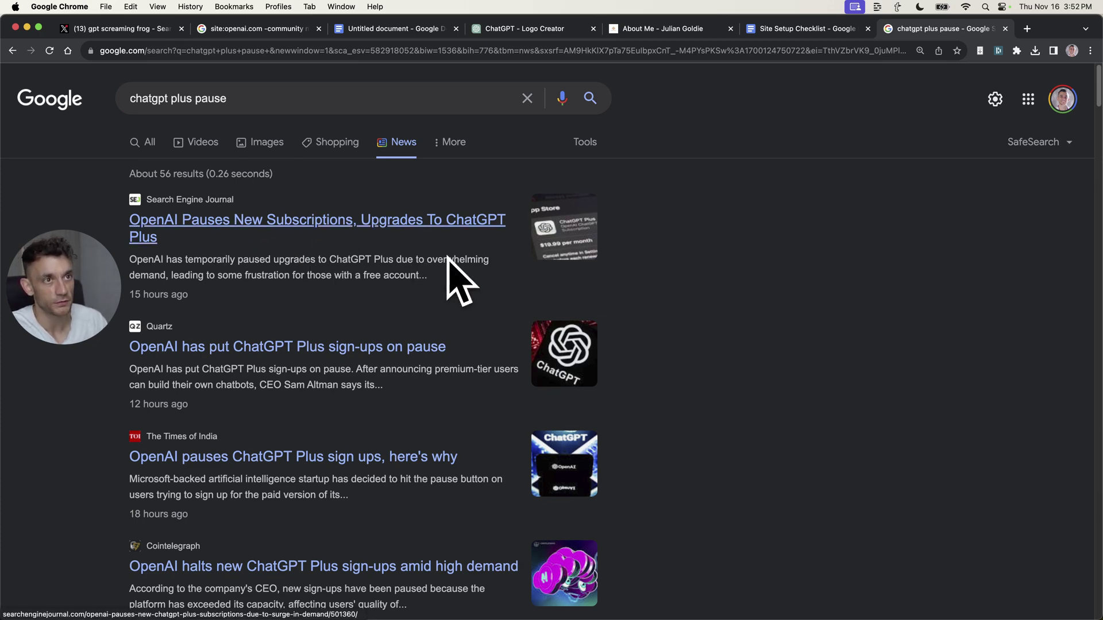
- Close the 'chatgpt plus pause' Google News tab to return to Logo Creator
{"action": "key", "text": "super+w"}
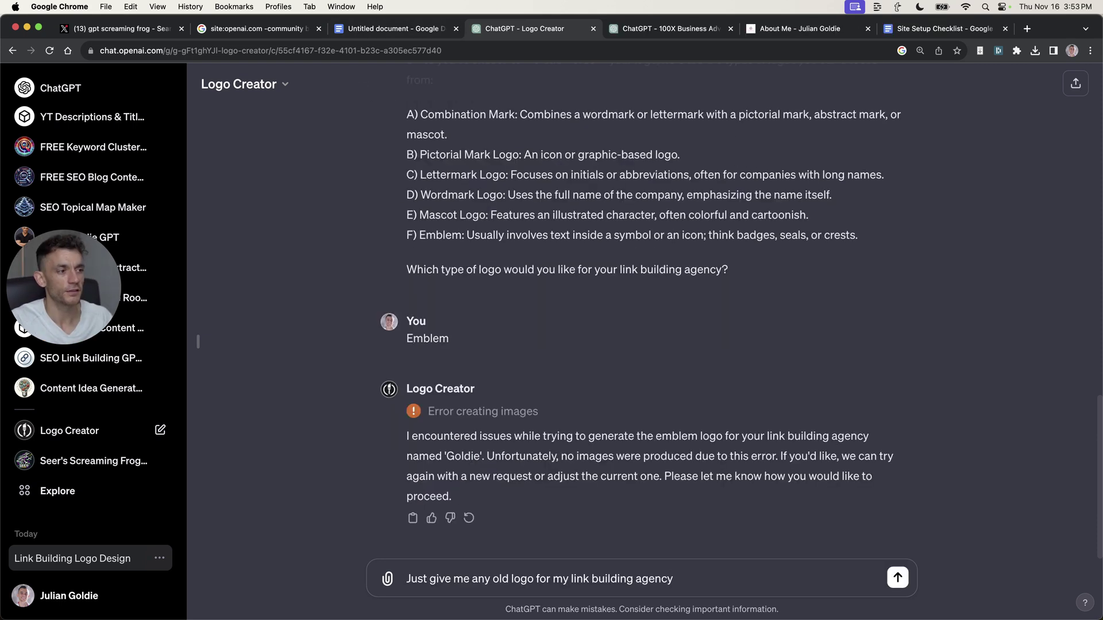
- Send the agency logo request, check the image result, and close the Logo Creator chat
{"action": "key", "text": "Return"}
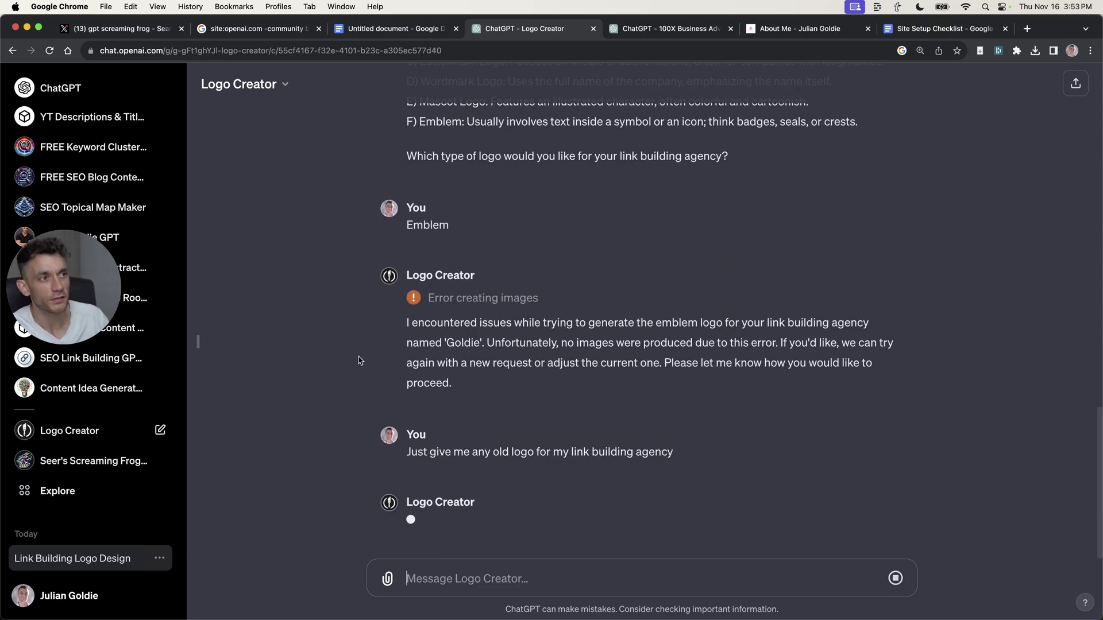
{"action": "triple_click", "coordinate": [559, 305]}
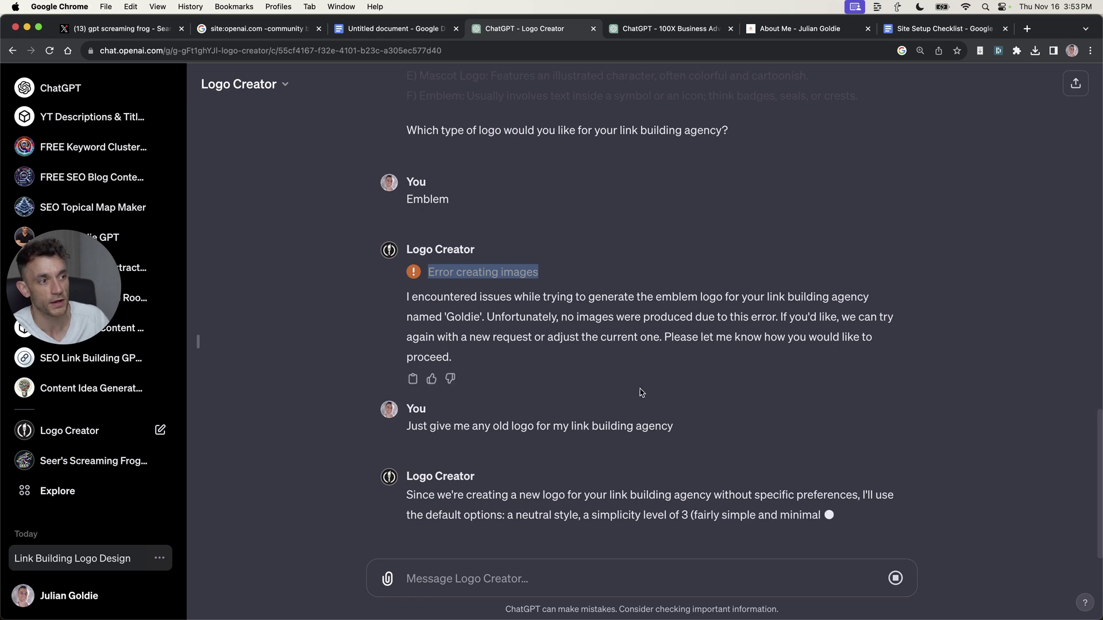
{"action": "left_click", "coordinate": [788, 420]}
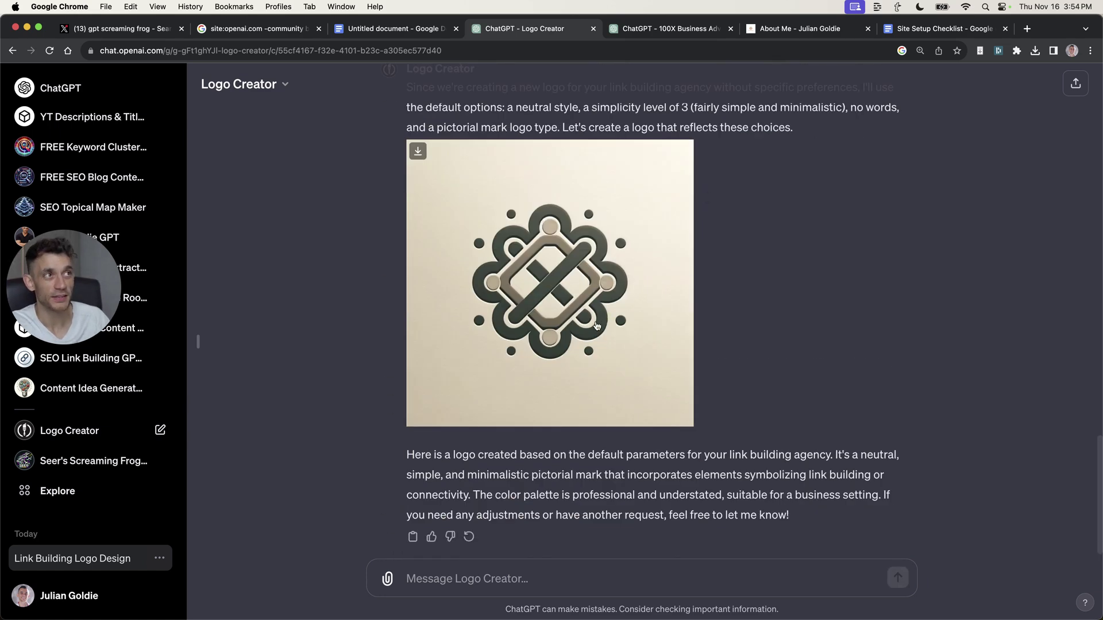
{"action": "key", "text": "super+w"}
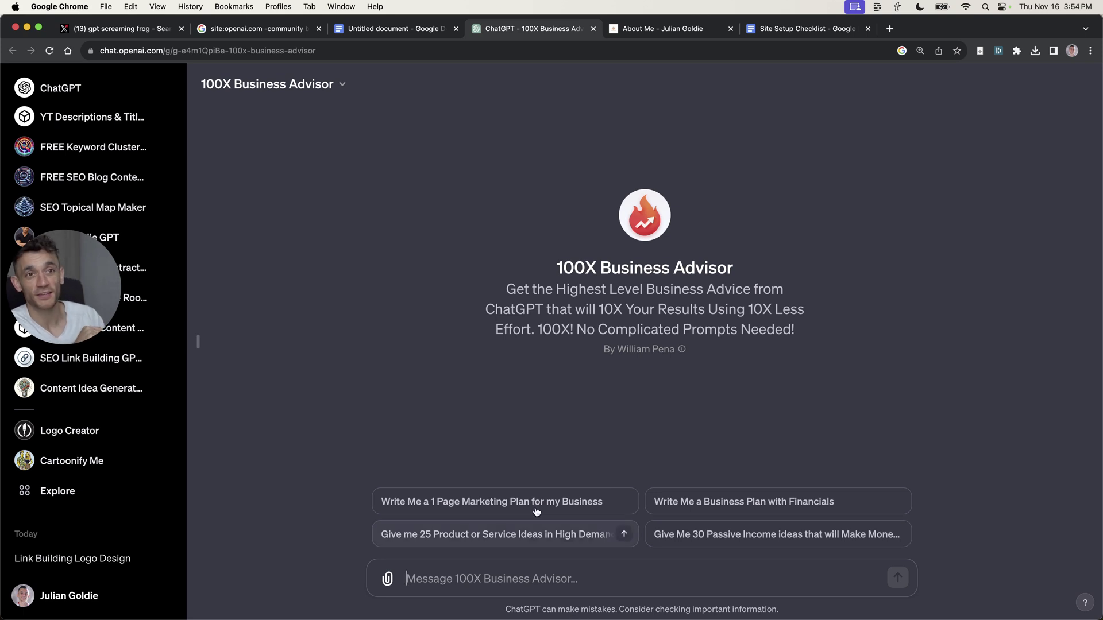
- Read the 100X Business Advisor GPT's title and description
{"action": "left_click_drag", "start_coordinate": [592, 253], "coordinate": [796, 392]}
{"action": "left_click", "coordinate": [796, 392]}
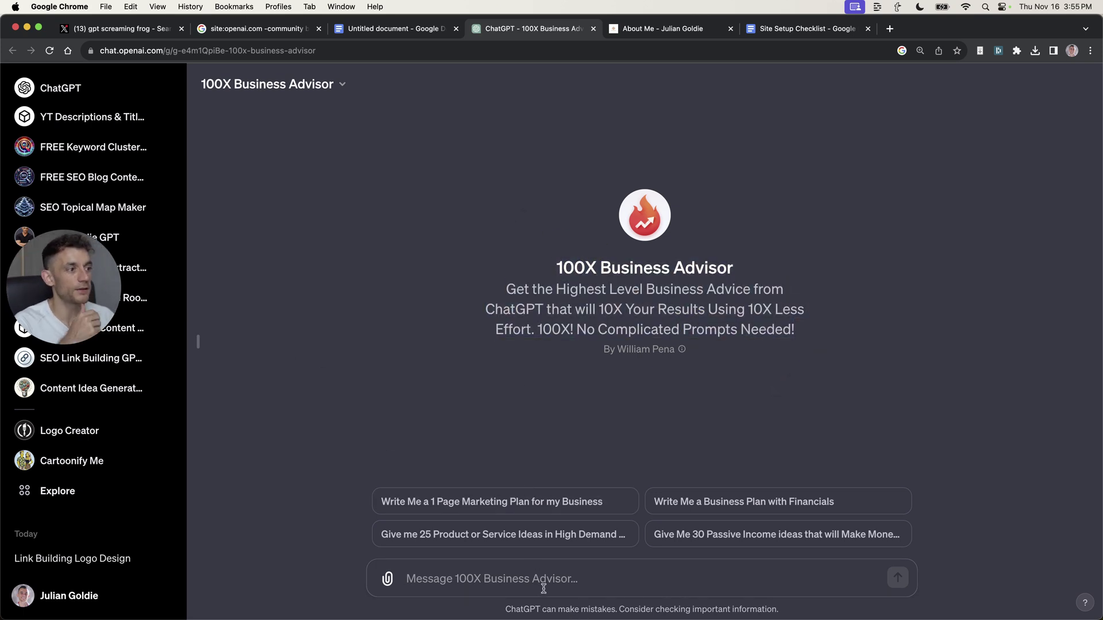
{"action": "left_click_drag", "start_coordinate": [495, 262], "coordinate": [778, 328]}
{"action": "left_click", "coordinate": [796, 345]}
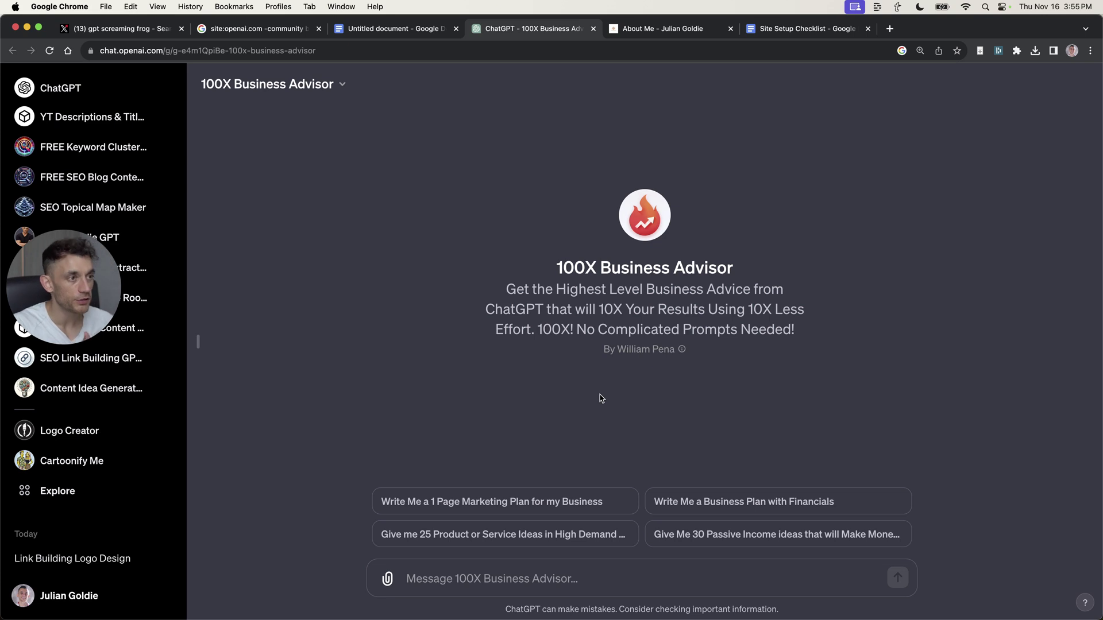
- Ask 'Give me 25 service ideas for my SEO agency', discarding a stray address entry and follow-up
{"action": "left_click", "coordinate": [502, 585]}
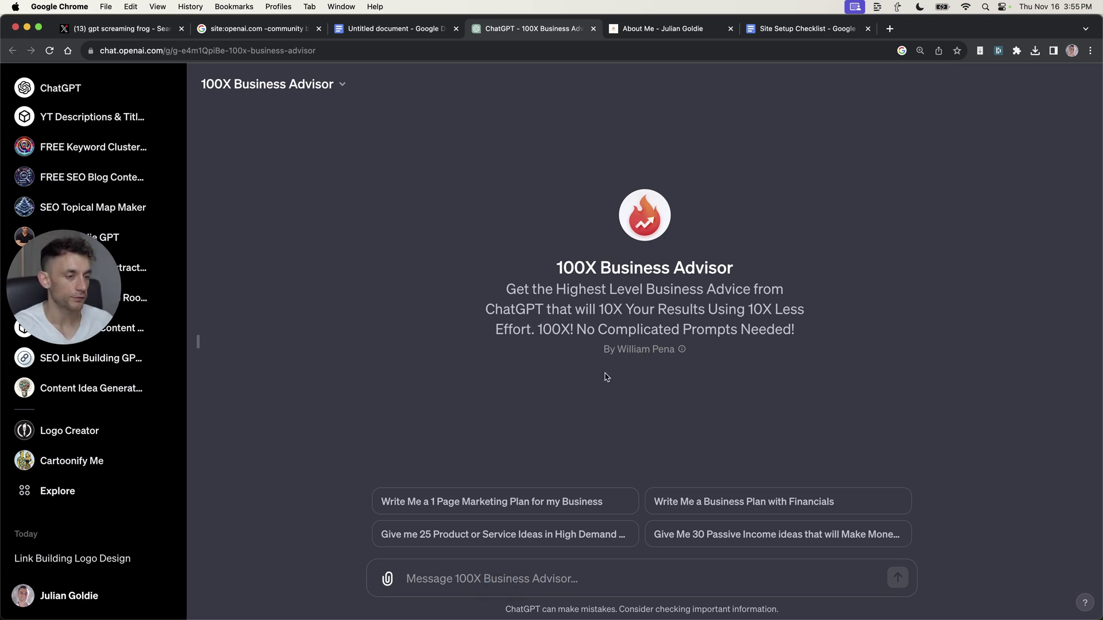
{"action": "type", "text": "Give me"}
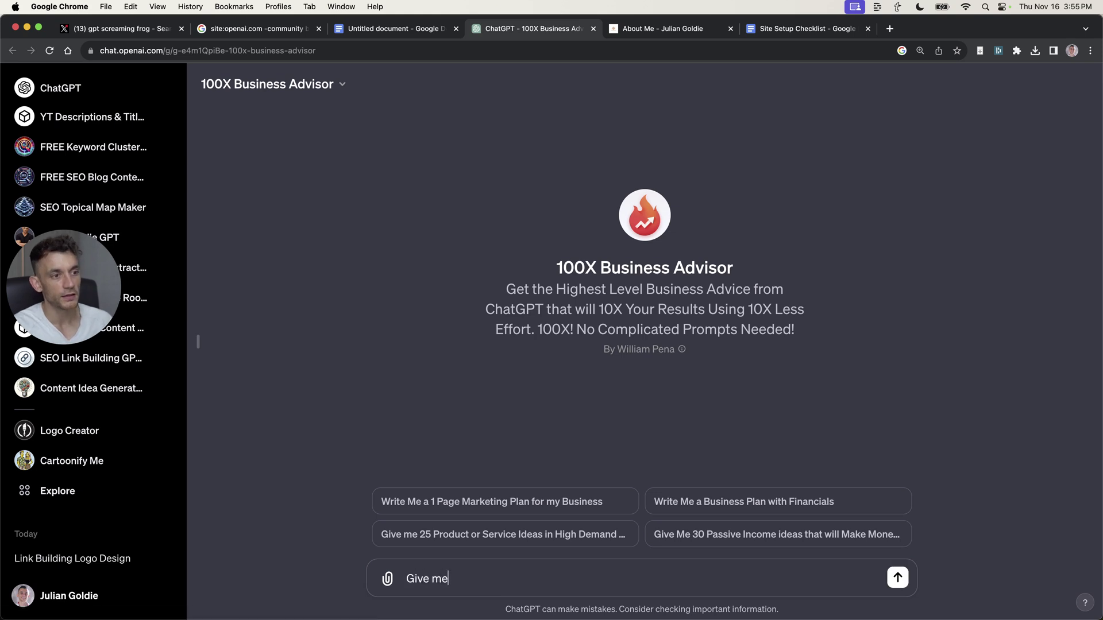
{"action": "type", "text": " 25 se"}
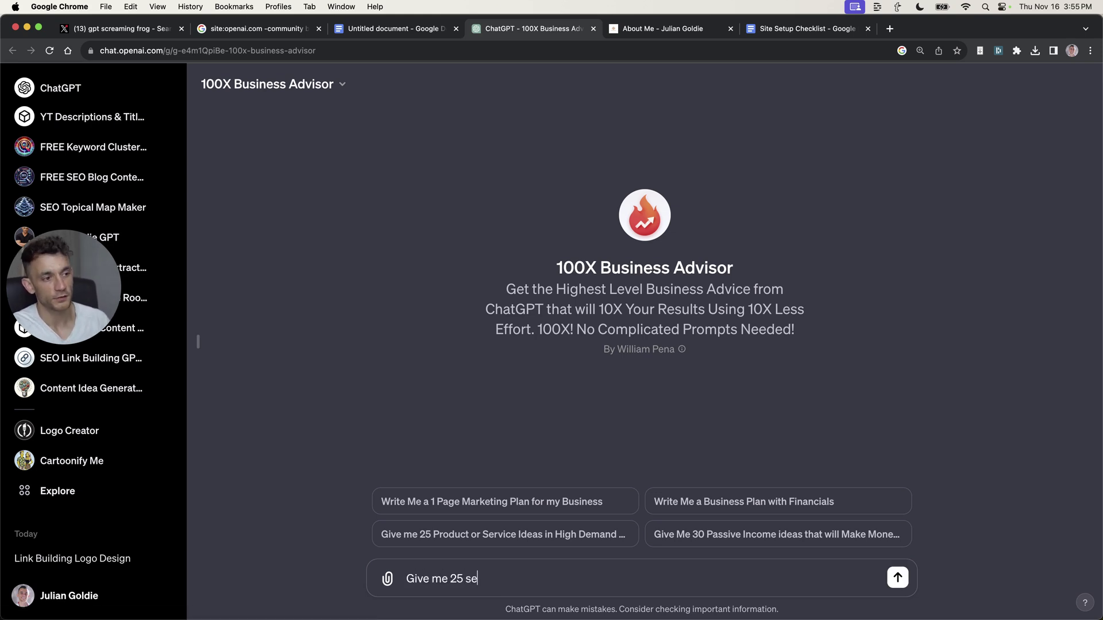
{"action": "type", "text": "rvice ideas for my SEO agency"}
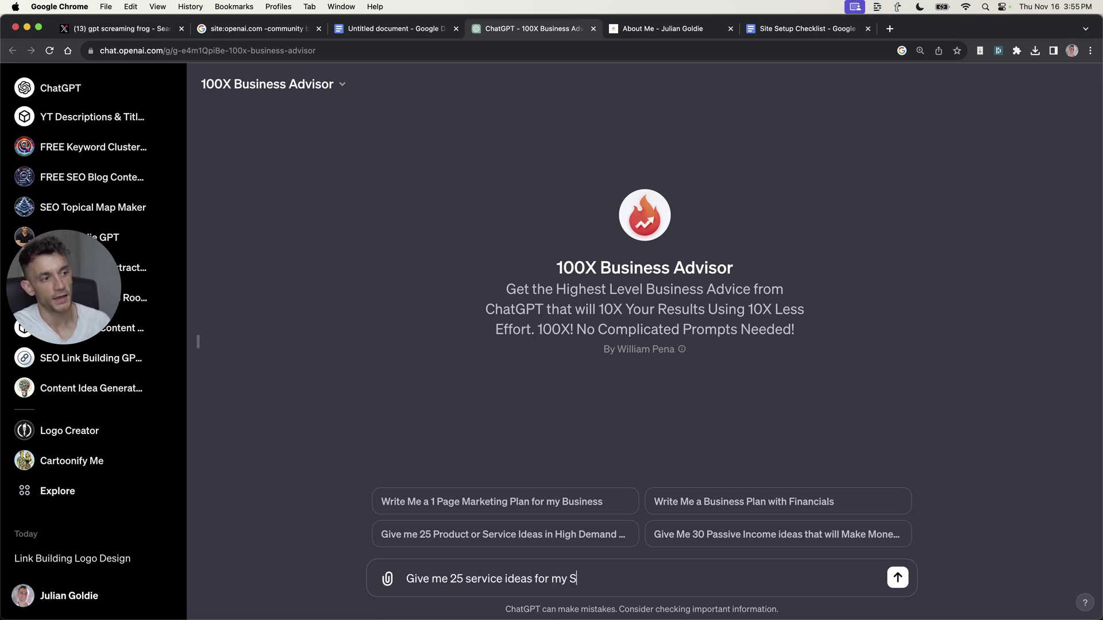
{"action": "key", "text": "Return"}
{"action": "key", "text": "super+l"}
{"action": "type", "text": "≈"}
{"action": "left_click", "coordinate": [463, 281]}
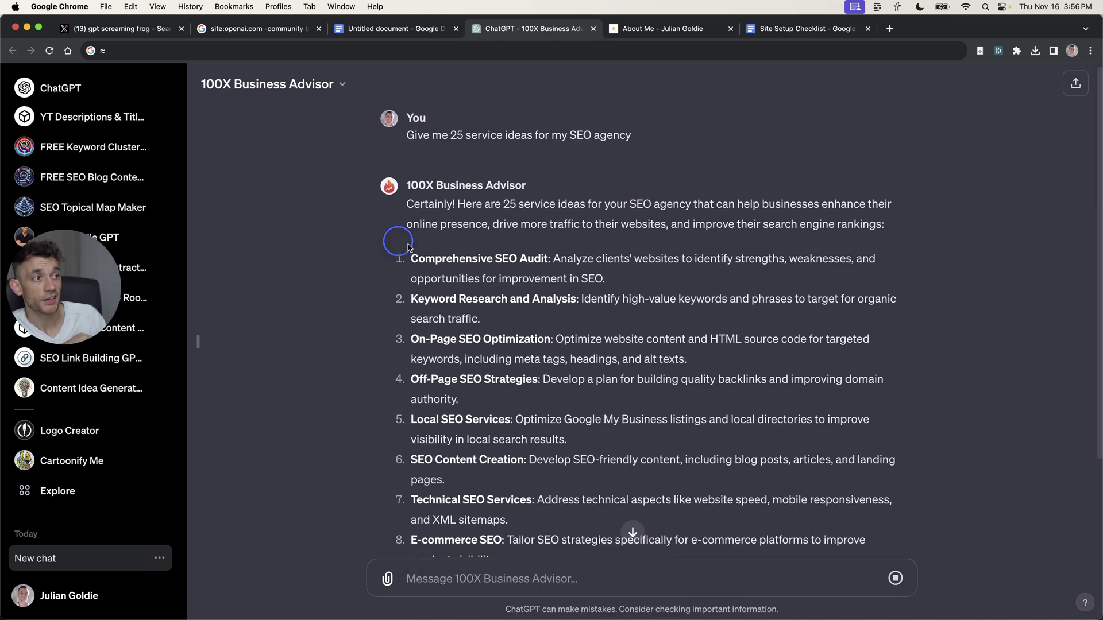
{"action": "left_click_drag", "start_coordinate": [408, 209], "coordinate": [579, 464]}
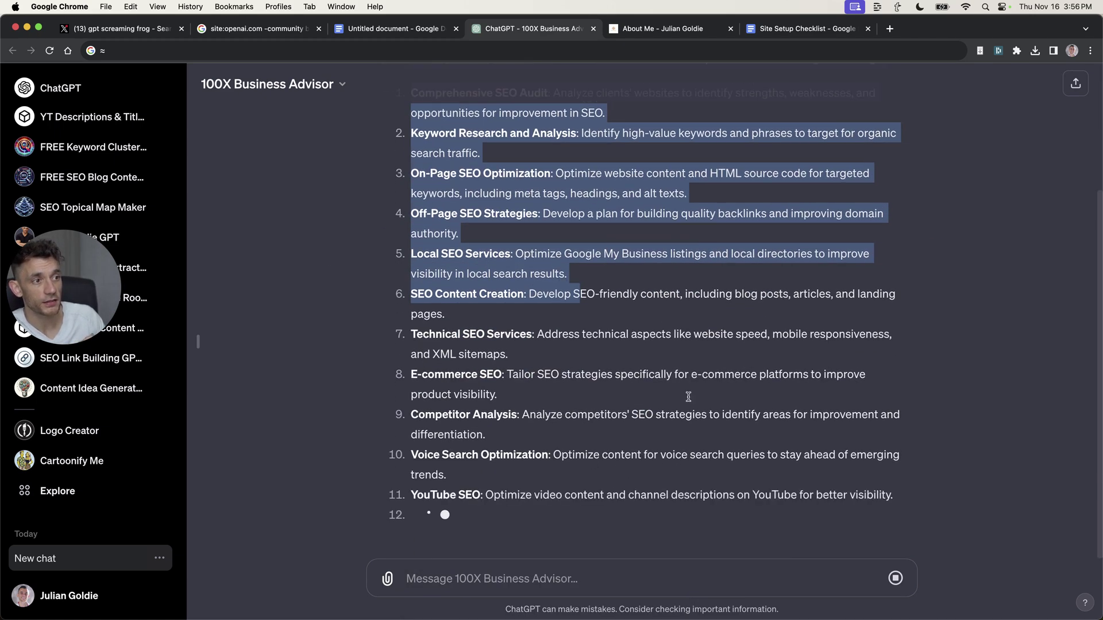
{"action": "type", "text": "Give me c"}
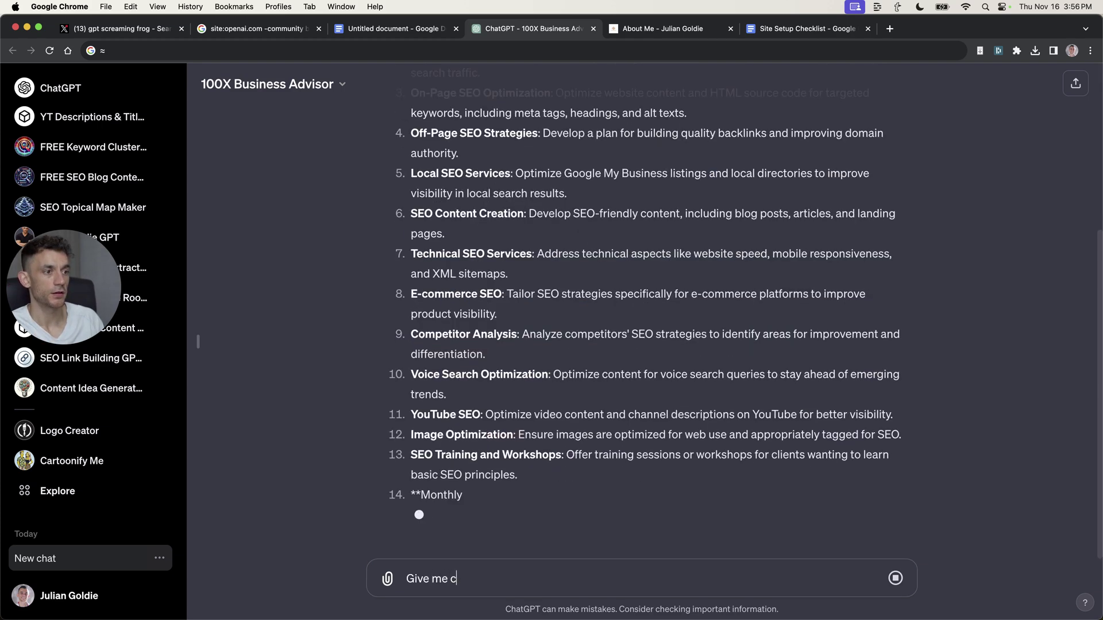
{"action": "key", "text": "super+BackSpace"}
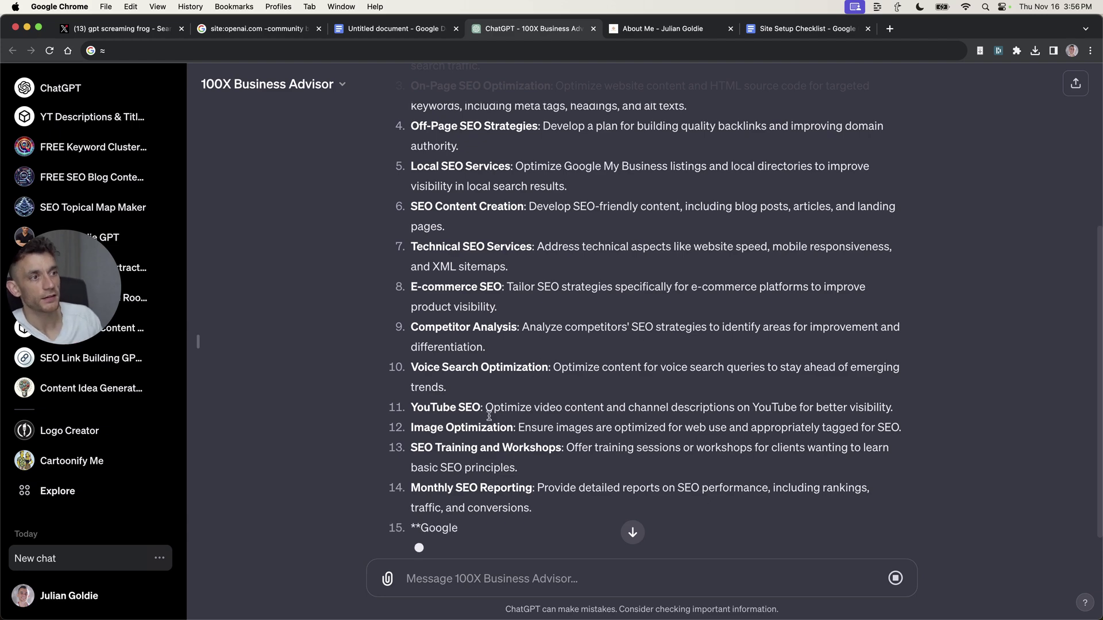
- Review ideas such as YouTube SEO, Image Optimization, and Keyword Research and Analysis
{"action": "triple_click", "coordinate": [426, 407]}
{"action": "left_click", "coordinate": [457, 419]}
{"action": "triple_click", "coordinate": [456, 425]}
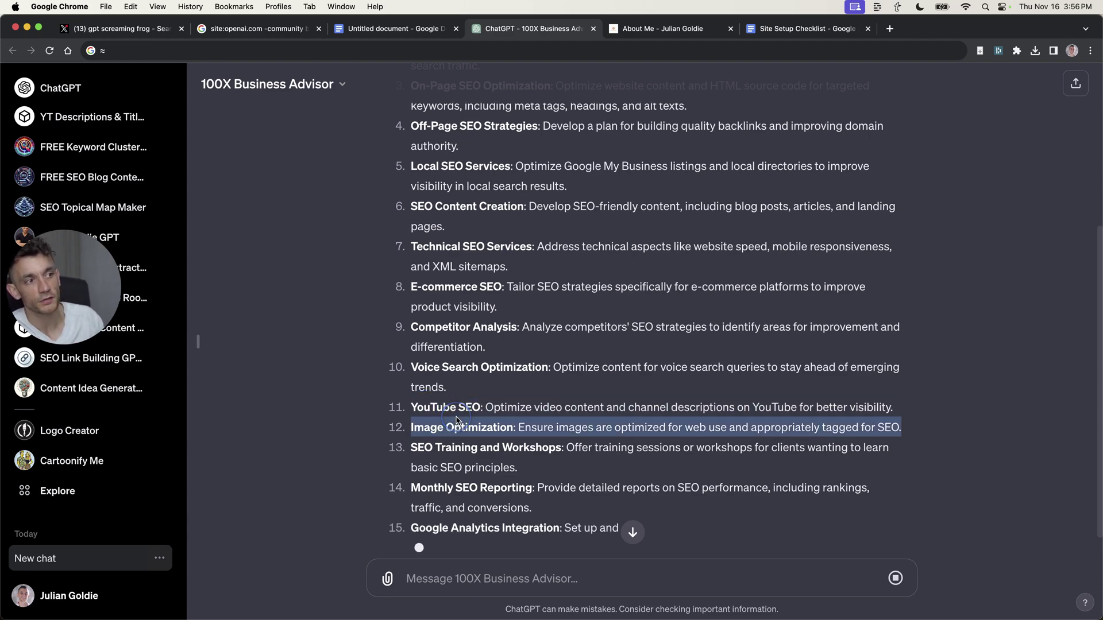
{"action": "scroll", "coordinate": [551, 419], "scroll_direction": "up", "scroll_amount": 5}
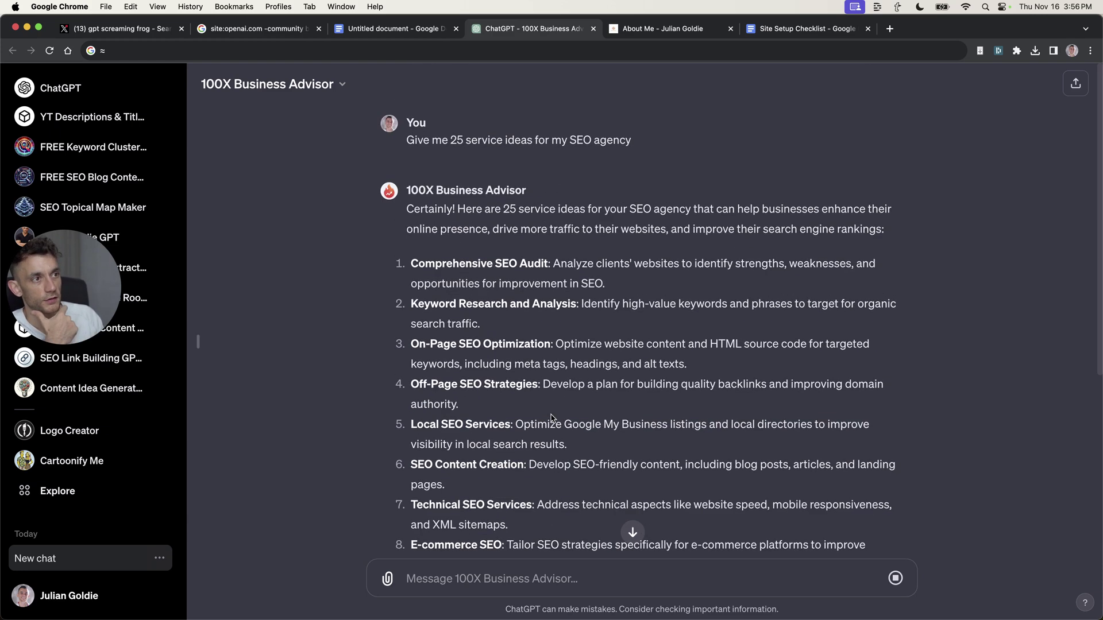
{"action": "triple_click", "coordinate": [483, 305]}
{"action": "left_click", "coordinate": [666, 314]}
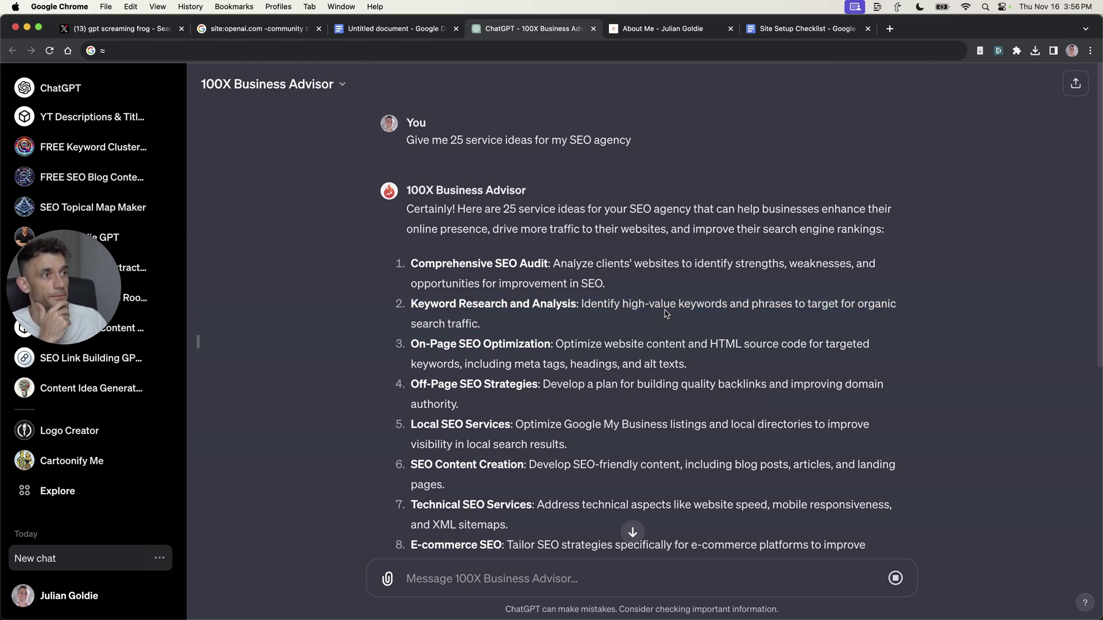
- Scroll through the My GPTs list, including Content Idea Generator and FREE Keyword Extraction Tool
{"action": "scroll", "coordinate": [667, 313], "scroll_direction": "down", "scroll_amount": 5}
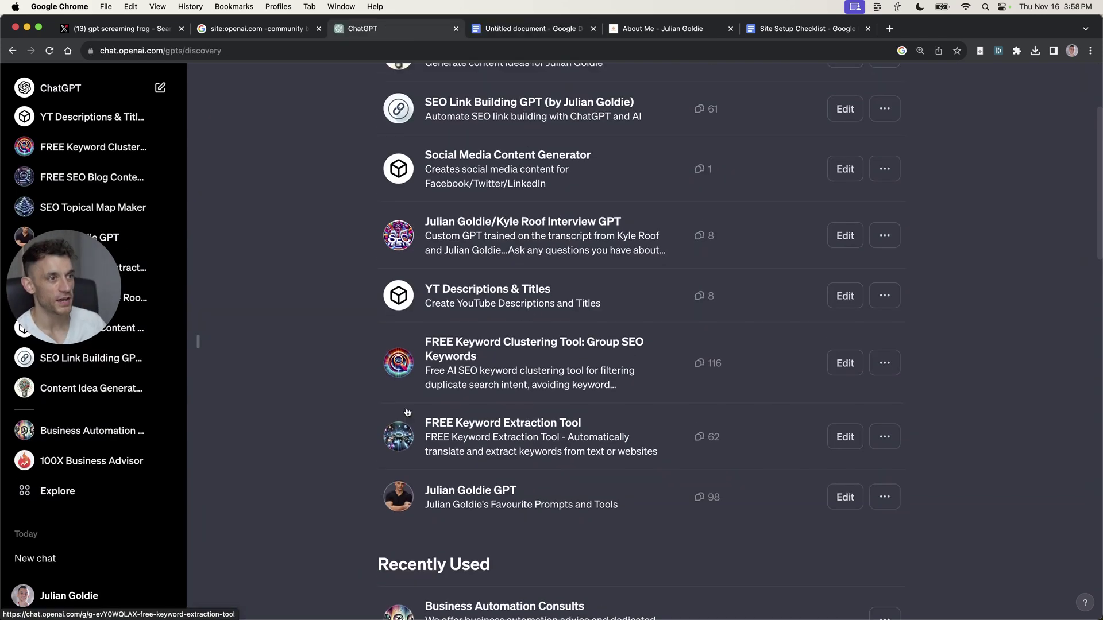
{"action": "scroll", "coordinate": [579, 418], "scroll_direction": "up", "scroll_amount": 3}
{"action": "scroll", "coordinate": [580, 428], "scroll_direction": "down", "scroll_amount": 3}
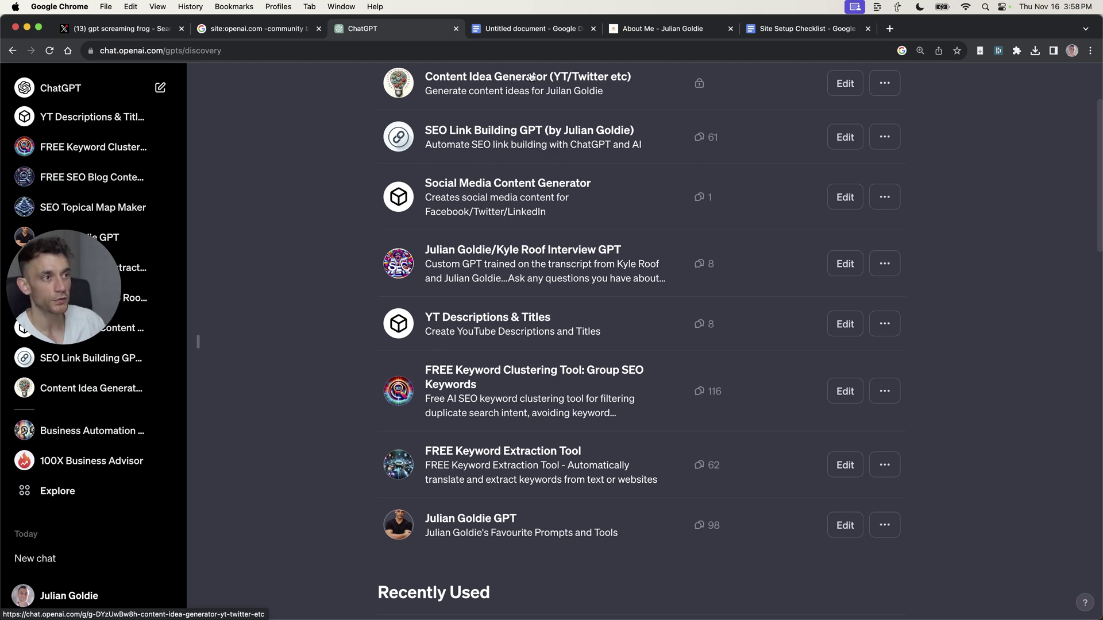
{"action": "scroll", "coordinate": [787, 345], "scroll_direction": "up", "scroll_amount": 1}
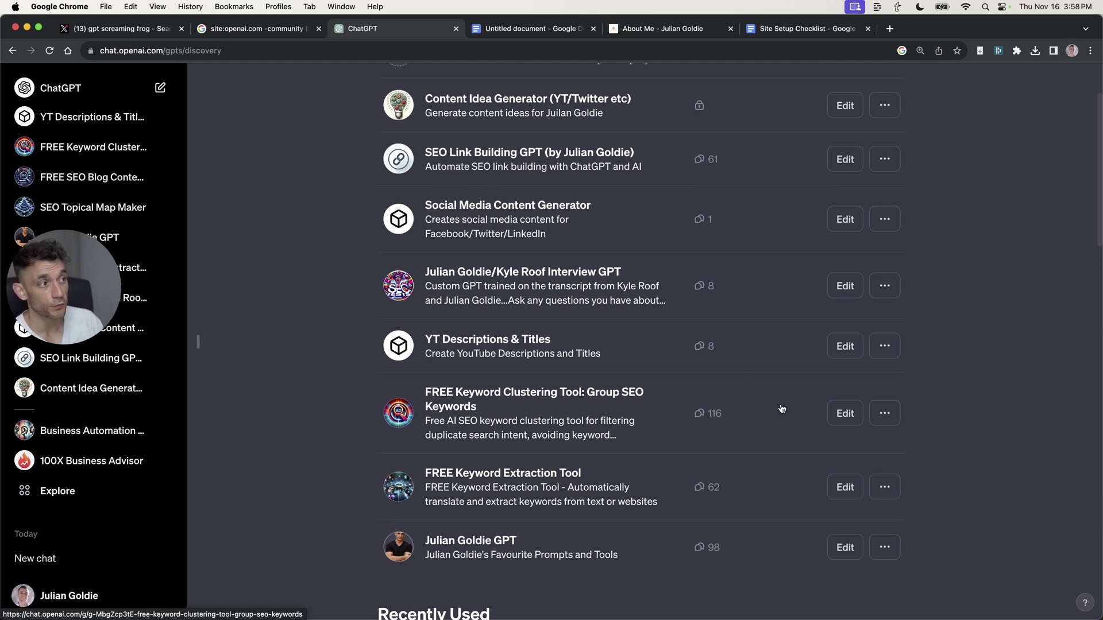
{"action": "scroll", "coordinate": [711, 455], "scroll_direction": "up", "scroll_amount": 2}
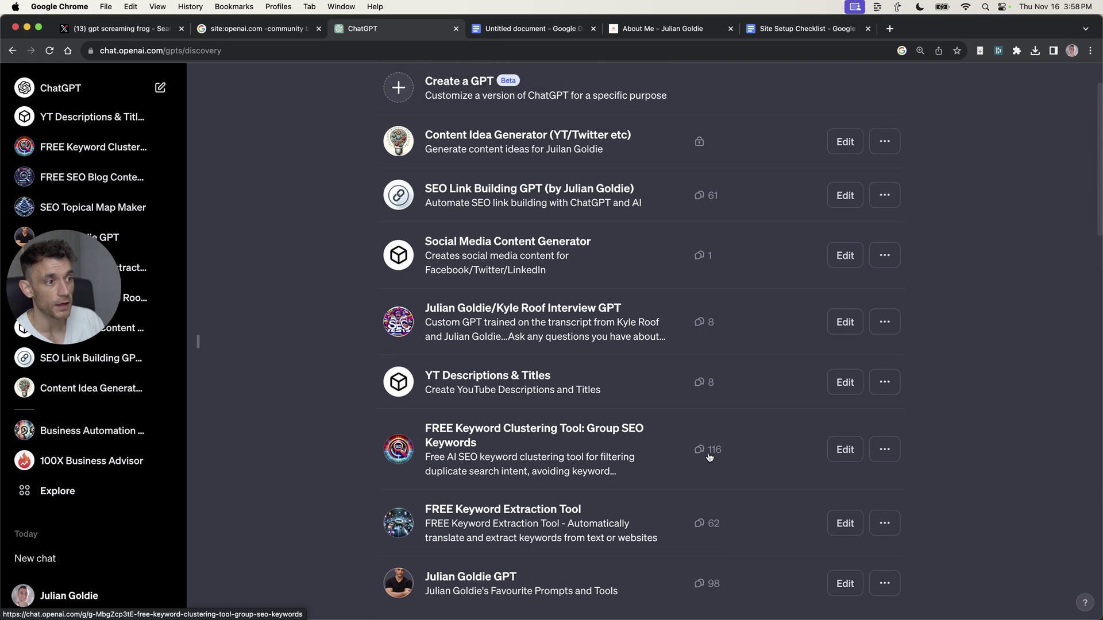
{"action": "scroll", "coordinate": [575, 540], "scroll_direction": "down", "scroll_amount": 1}
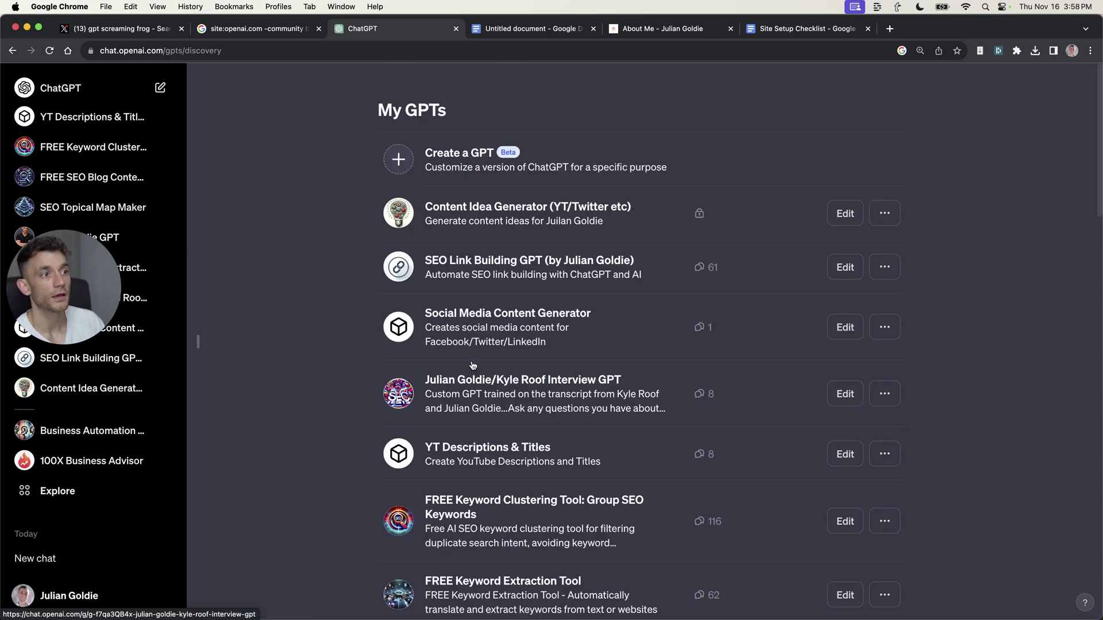
{"action": "scroll", "coordinate": [517, 359], "scroll_direction": "up", "scroll_amount": 2}
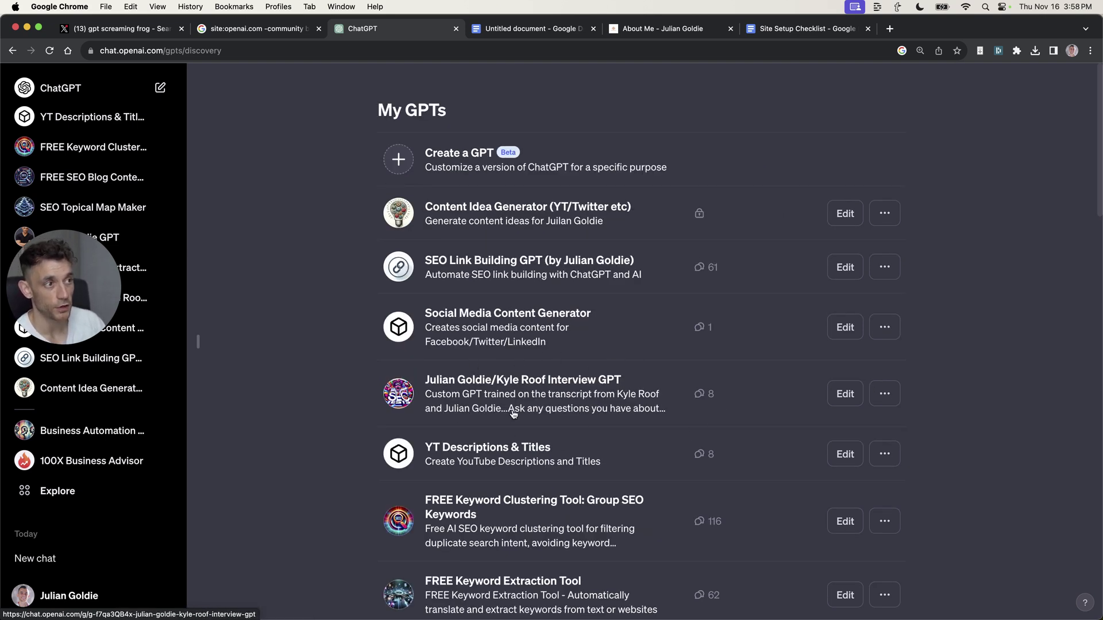
- Open the SEO Link Building GPT, then read the FREE SEO Strategy Session page's traffic-and-sales headline
{"action": "left_click", "coordinate": [408, 247]}
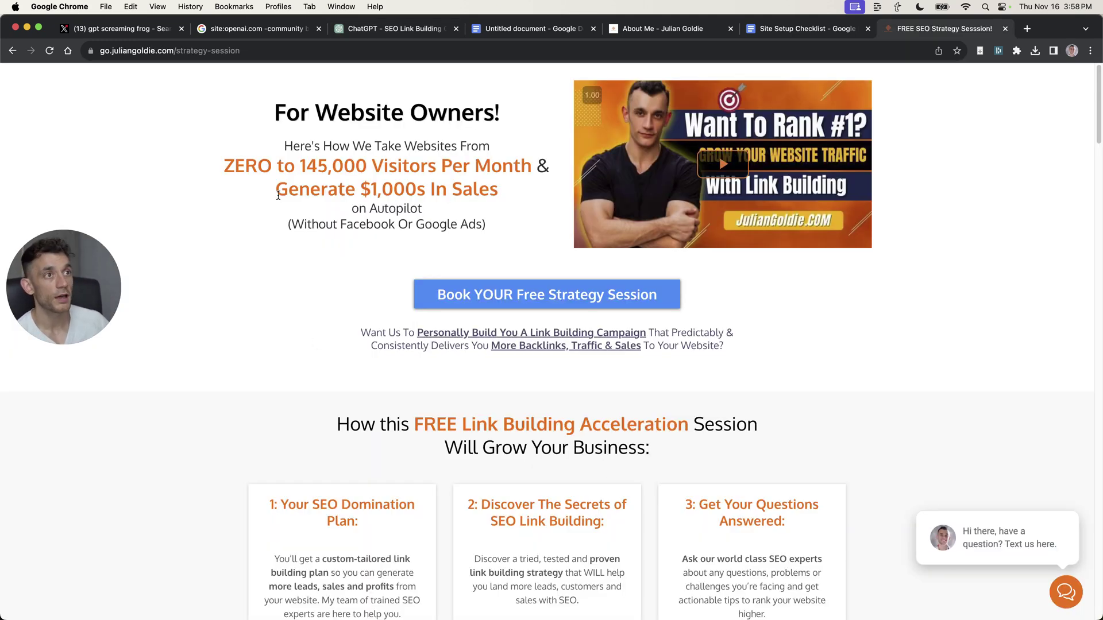
{"action": "left_click_drag", "start_coordinate": [92, 264], "coordinate": [127, 437]}
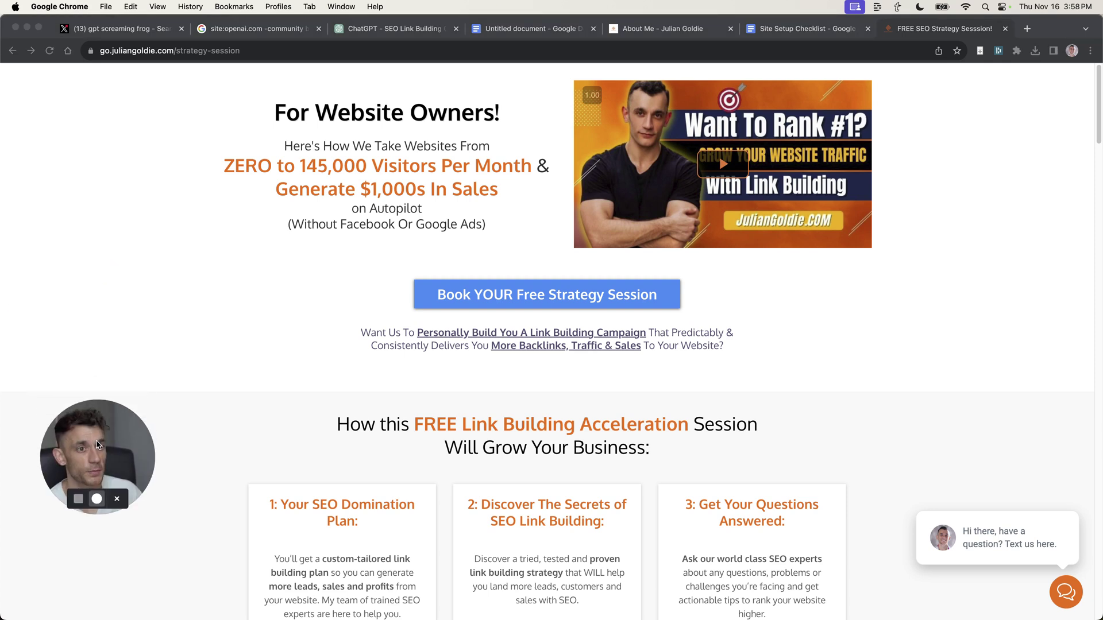
{"action": "left_click_drag", "start_coordinate": [276, 105], "coordinate": [524, 231]}
{"action": "left_click", "coordinate": [524, 231]}
{"action": "left_click_drag", "start_coordinate": [264, 140], "coordinate": [513, 206]}
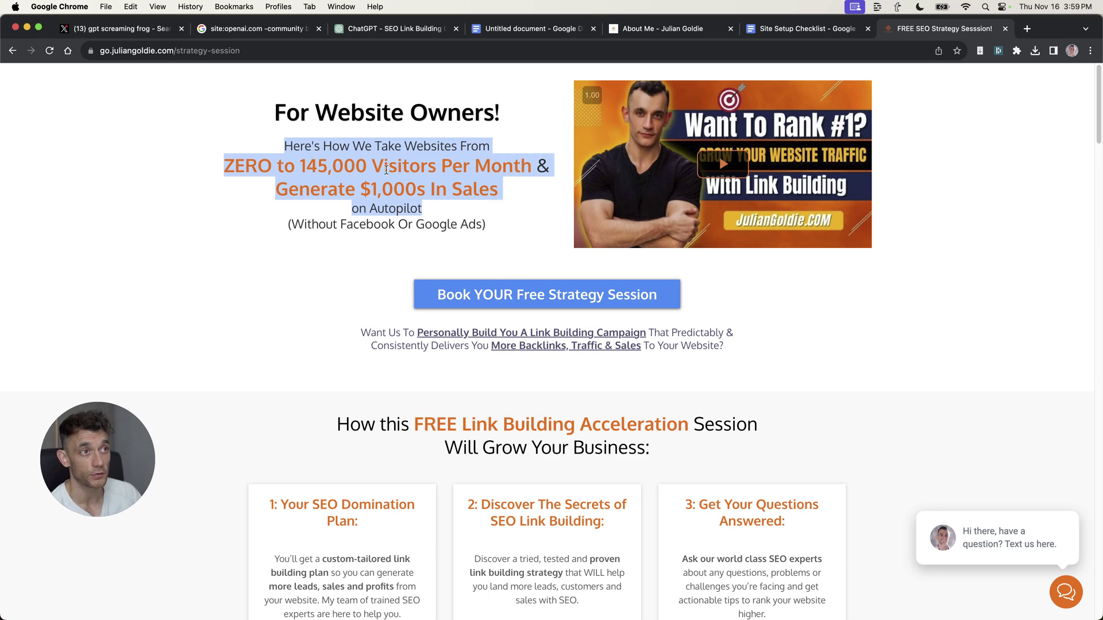
{"action": "left_click", "coordinate": [387, 169]}
{"action": "left_click_drag", "start_coordinate": [288, 232], "coordinate": [493, 221]}
{"action": "left_click", "coordinate": [492, 221]}
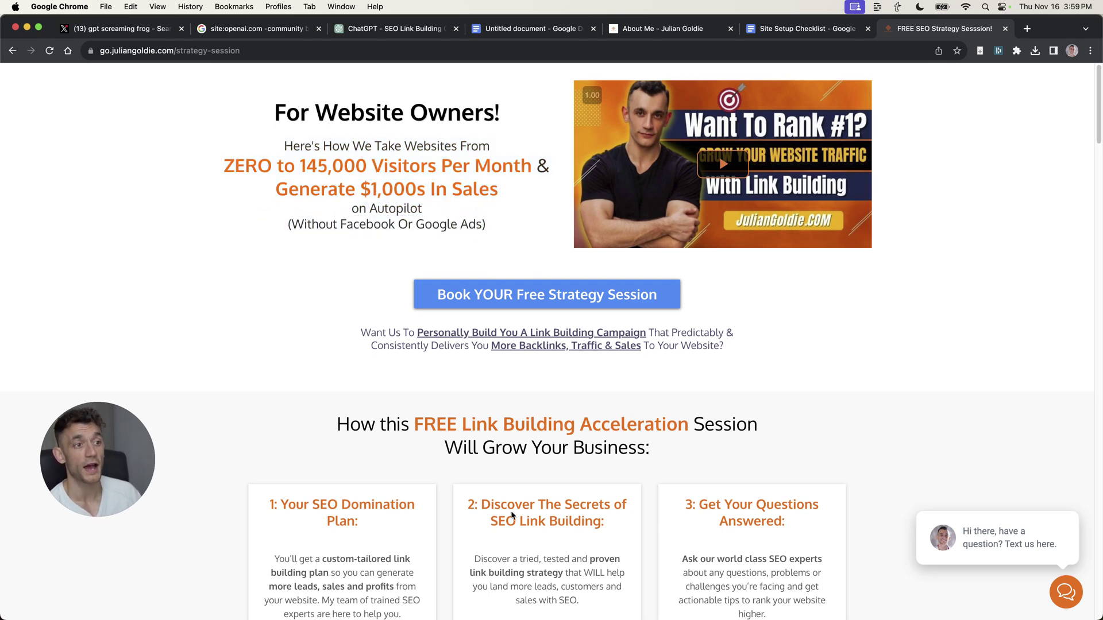
{"action": "scroll", "coordinate": [478, 537], "scroll_direction": "down", "scroll_amount": 8}
{"action": "scroll", "coordinate": [602, 439], "scroll_direction": "up", "scroll_amount": 8}
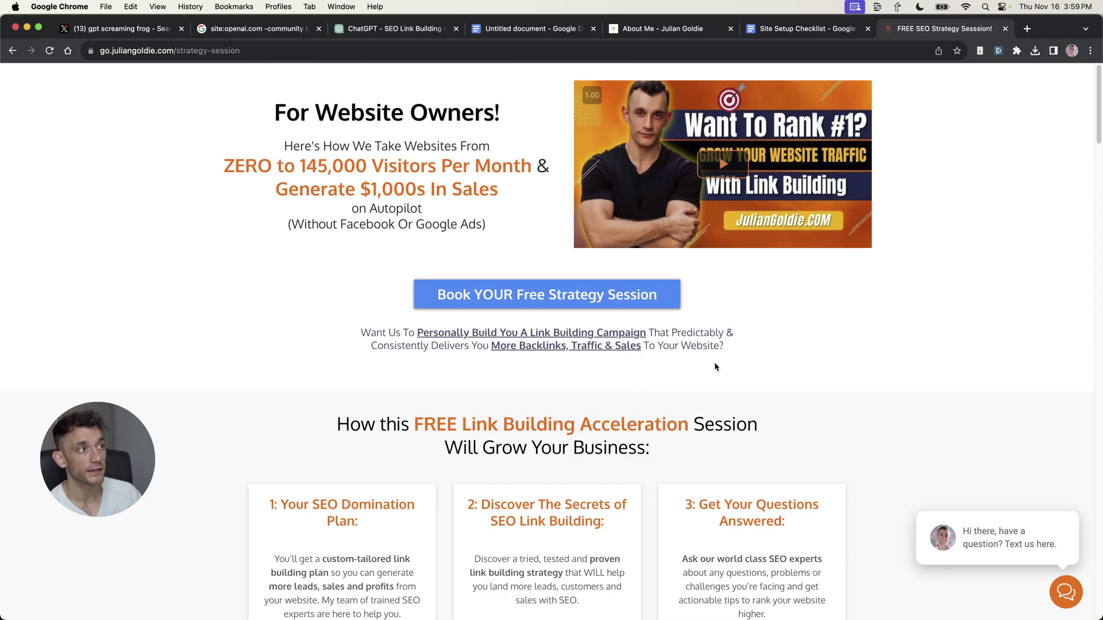